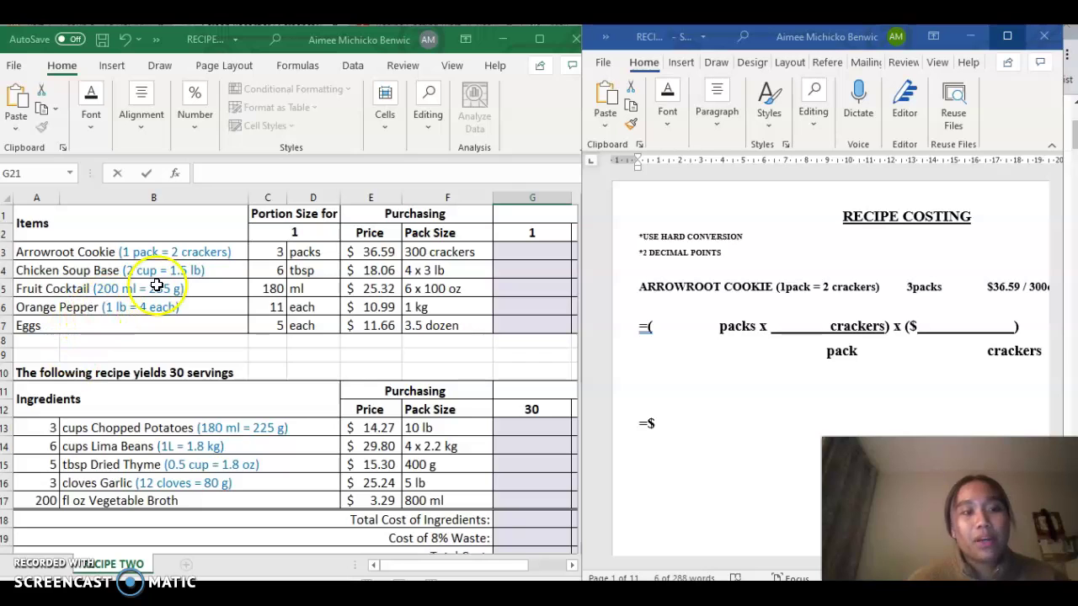
Switch to the Word document and fill in the arrowroot cookie conversion as 3 packs x 2 crackers per 1 pack
left_click(179, 251)
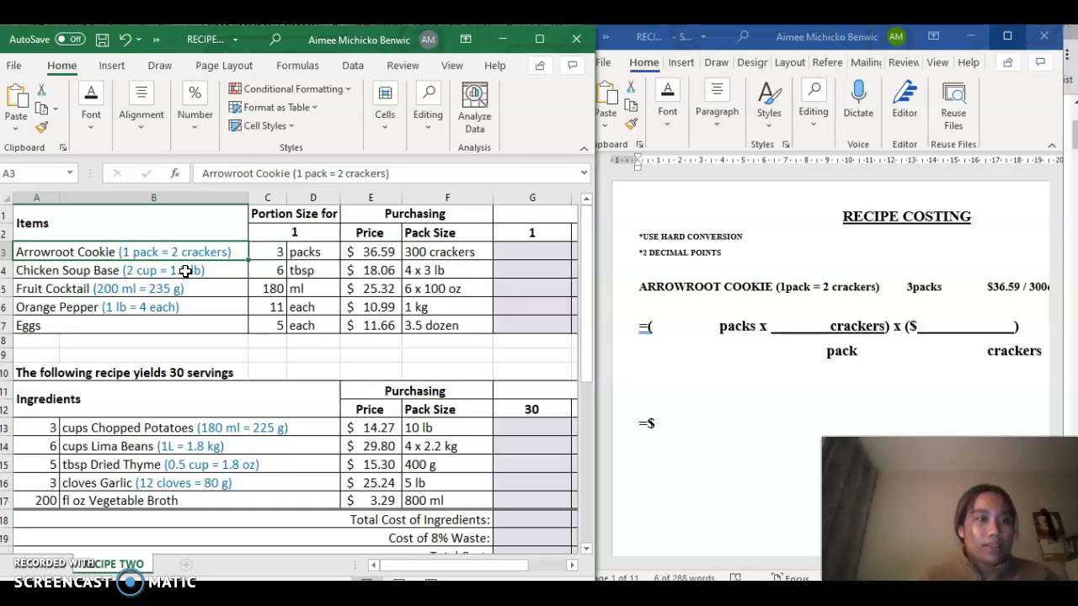
left_click(179, 270)
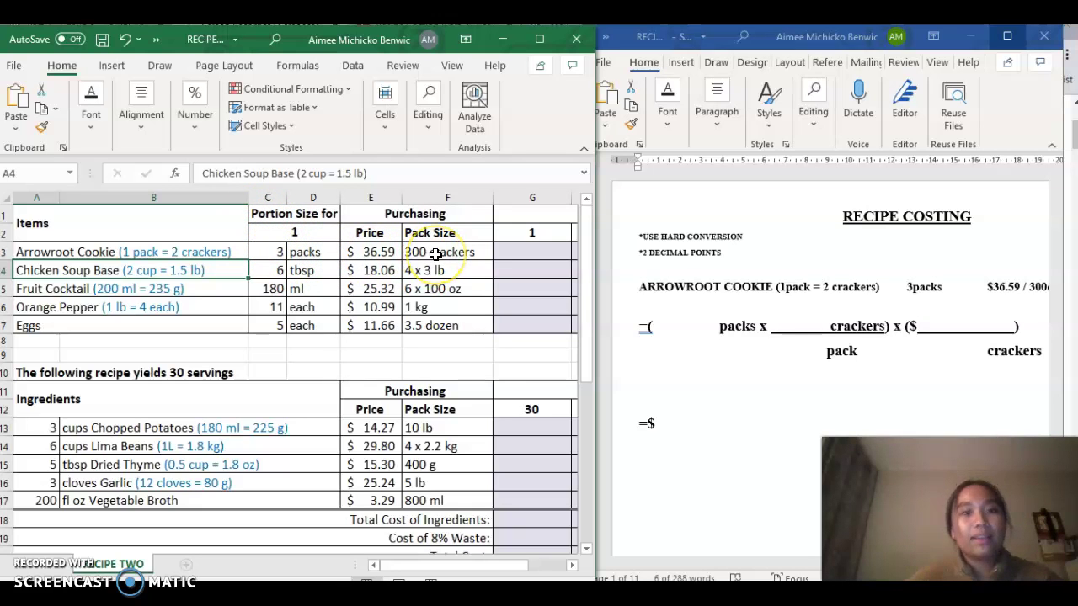
left_click(1011, 36)
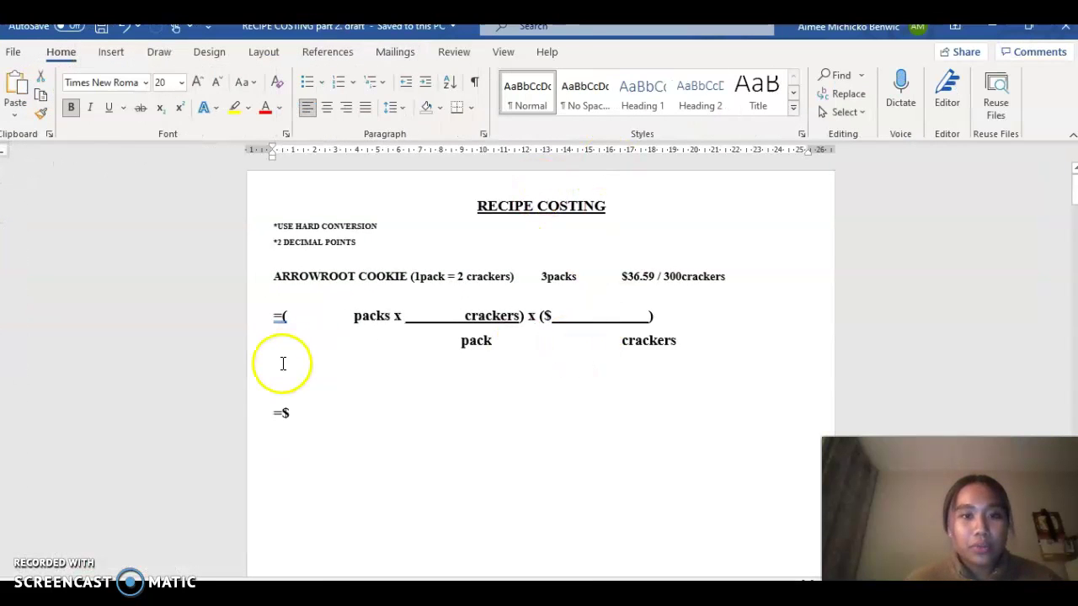
left_click(330, 314)
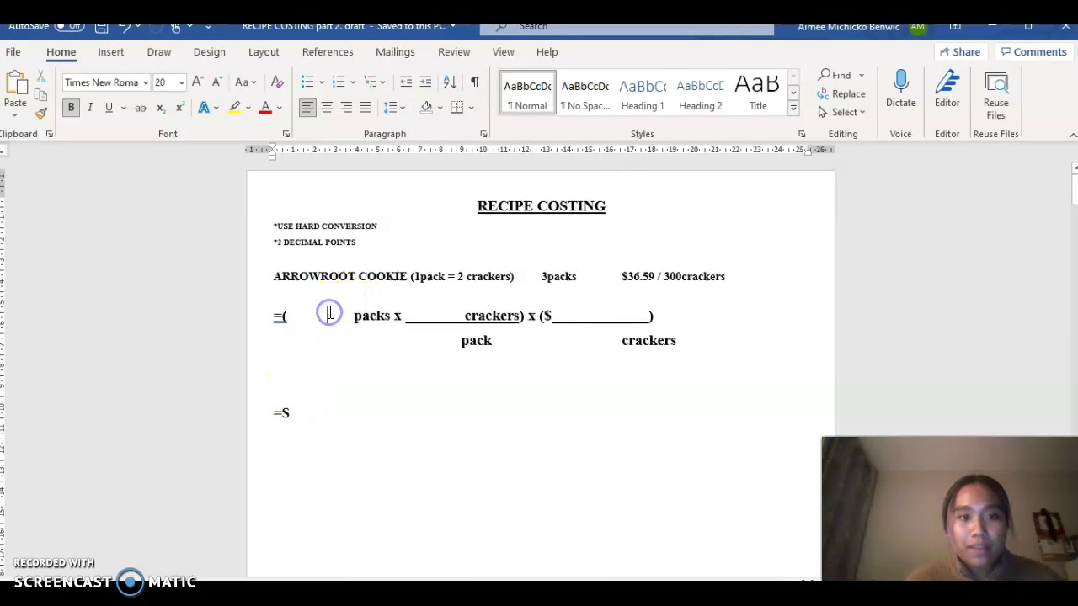
type("2")
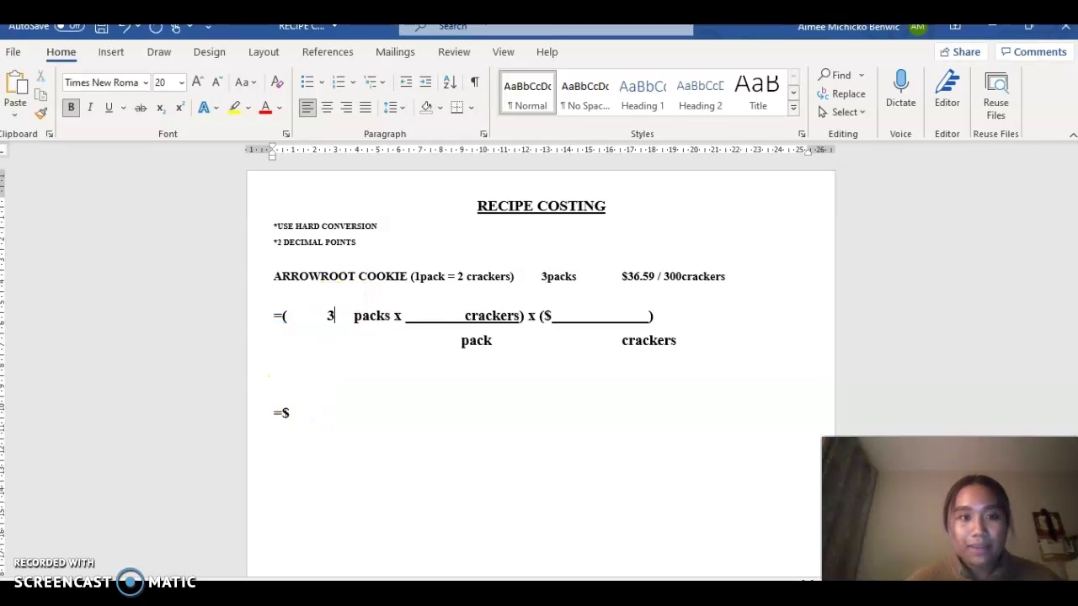
left_click(436, 317)
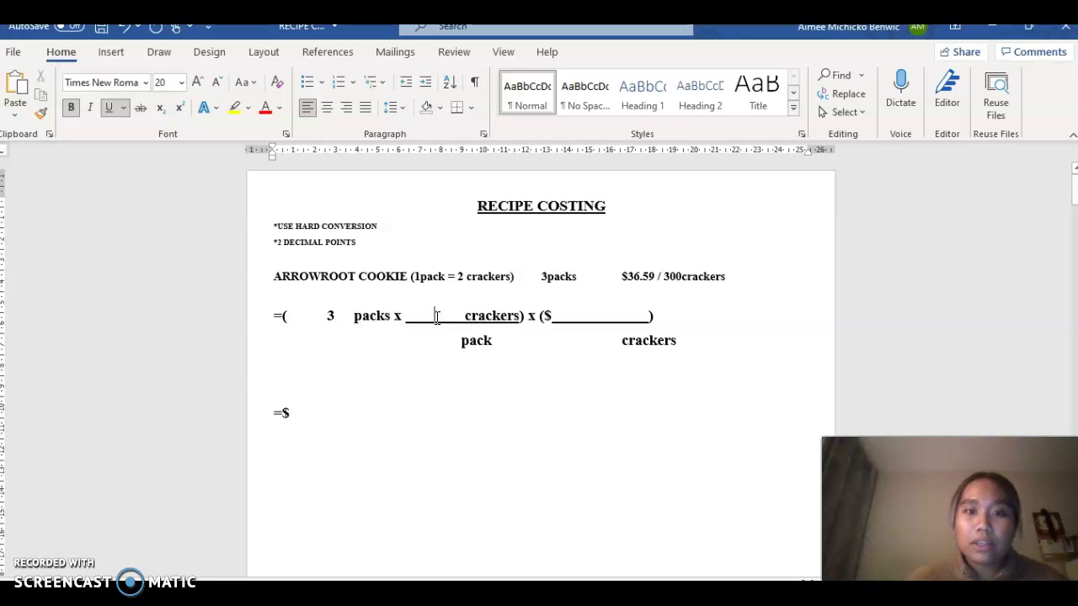
type("2")
left_click(441, 341)
type("1")
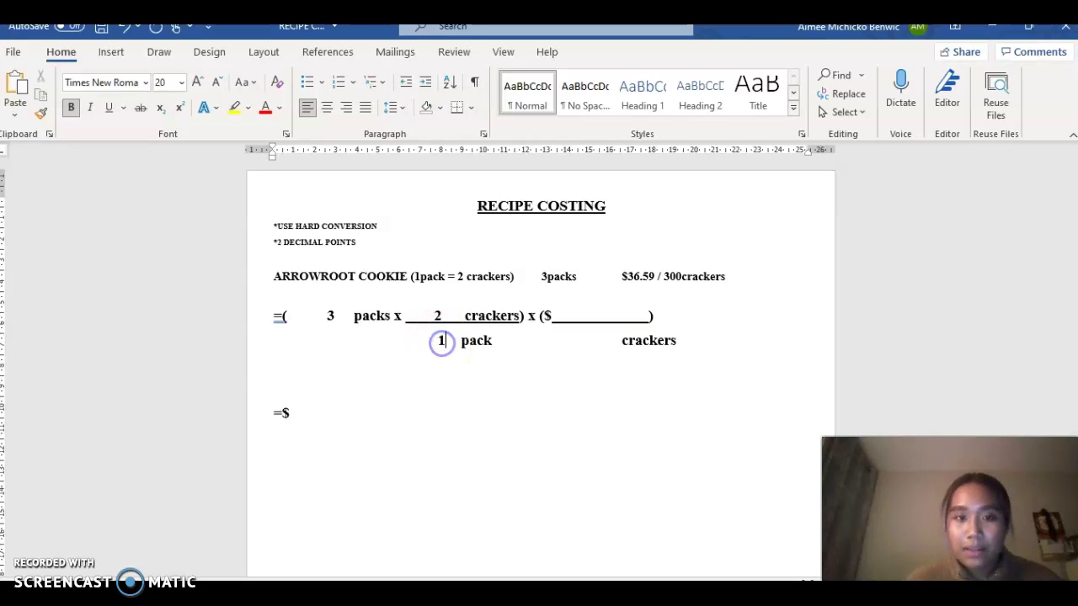
Complete the arrowroot cookie costing with a price of $36.59 per 300 crackers and an answer of $0.73
left_click(594, 309)
type("36.59")
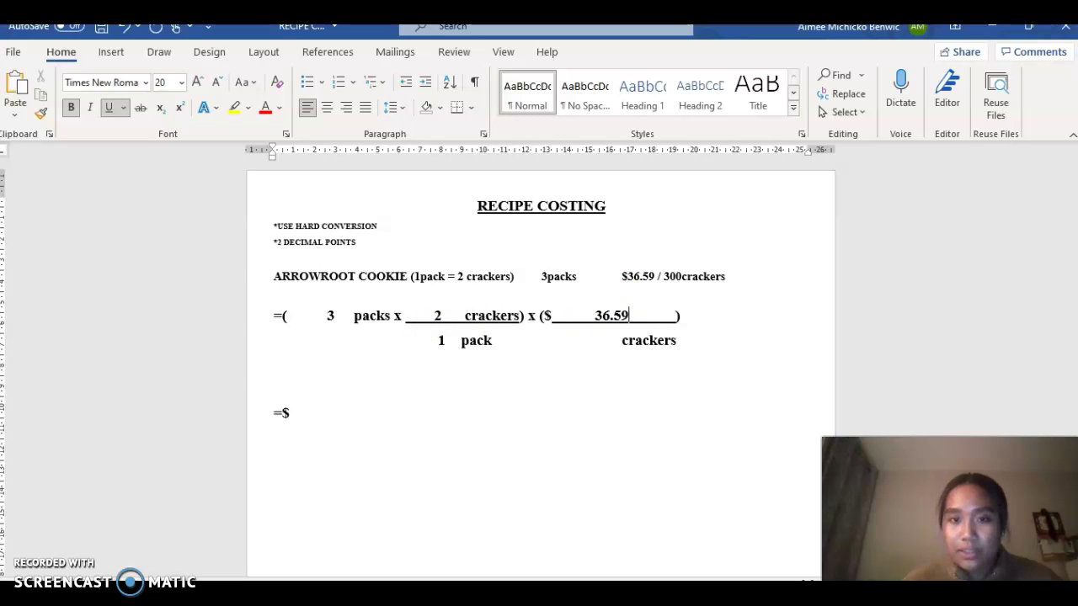
left_click(604, 340)
type("300")
left_click(281, 421)
left_click(299, 422)
type("0.73")
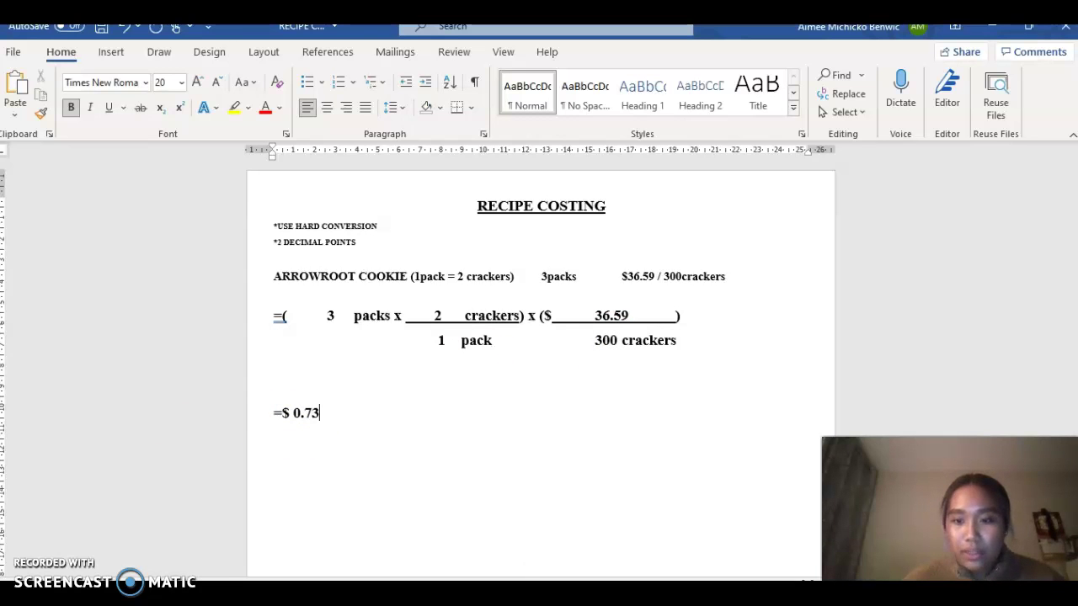
Switch to the Excel workbook and calculate the arrowroot cookie cost in G3 with =(C3*2)*(E3/300)
key("alt+Tab")
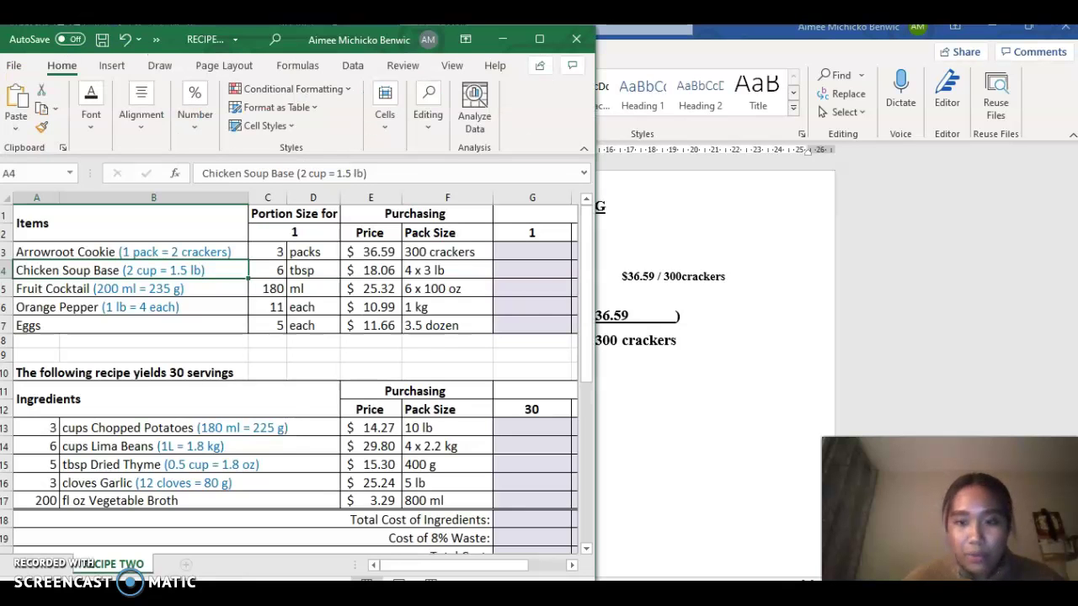
key("alt+Tab")
key("alt+Tab")
left_click(510, 256)
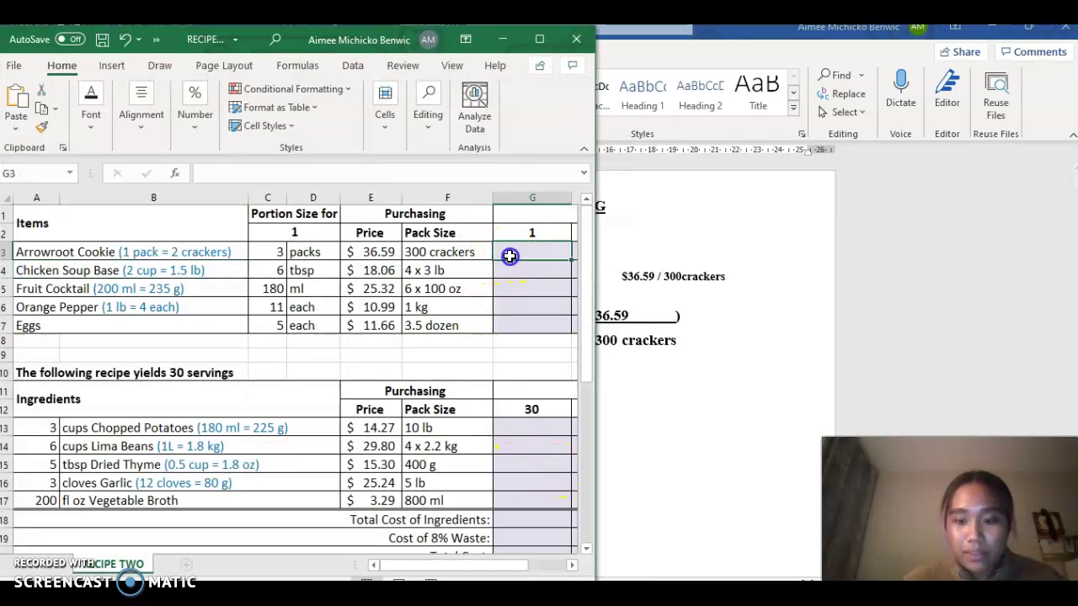
type("=(")
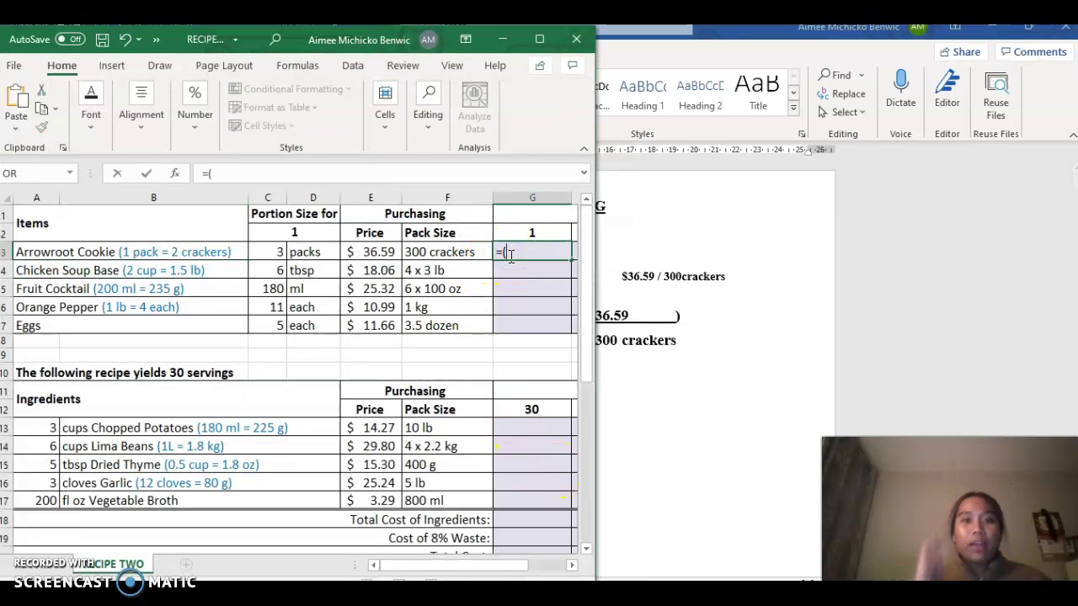
left_click(263, 255)
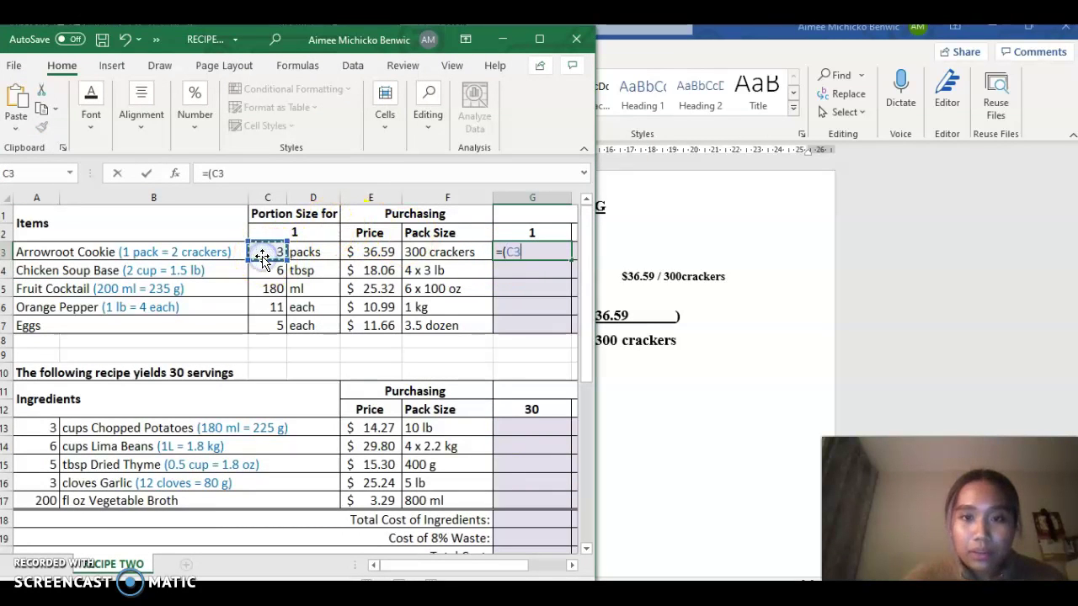
type("*")
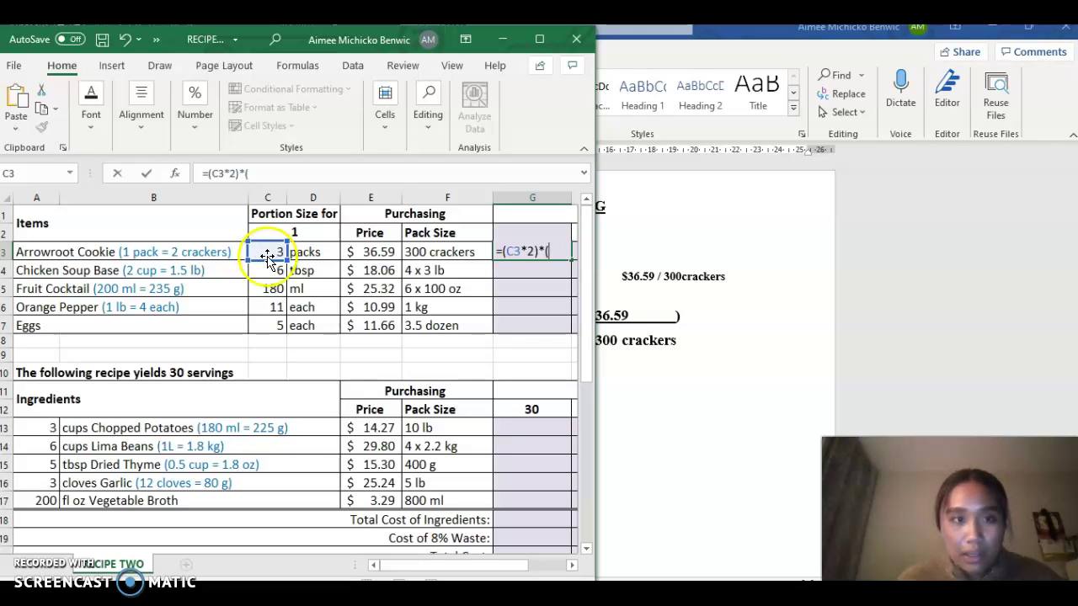
left_click(367, 250)
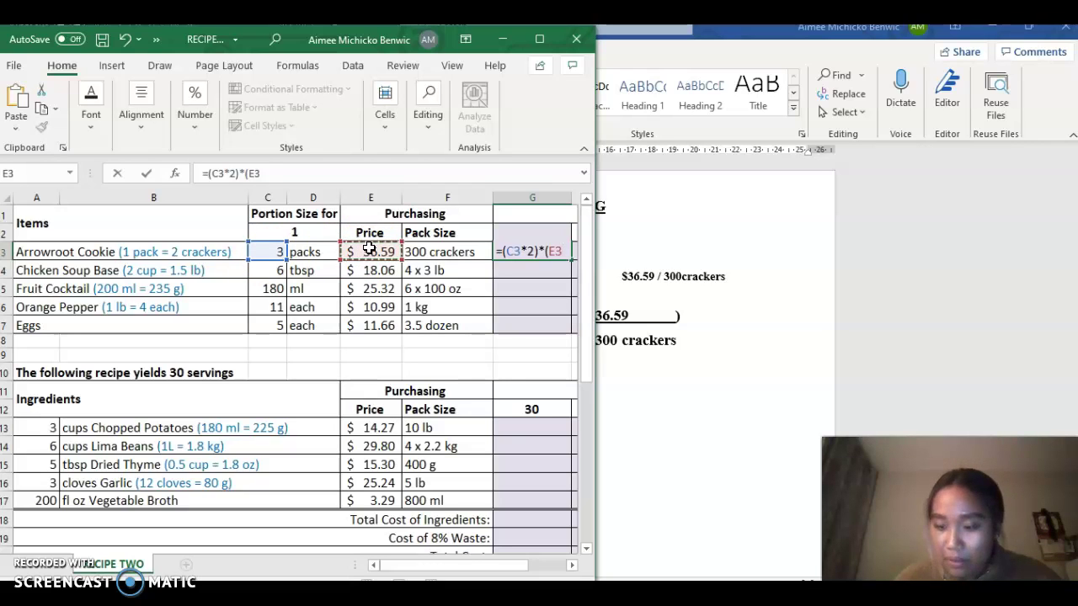
type("/300")
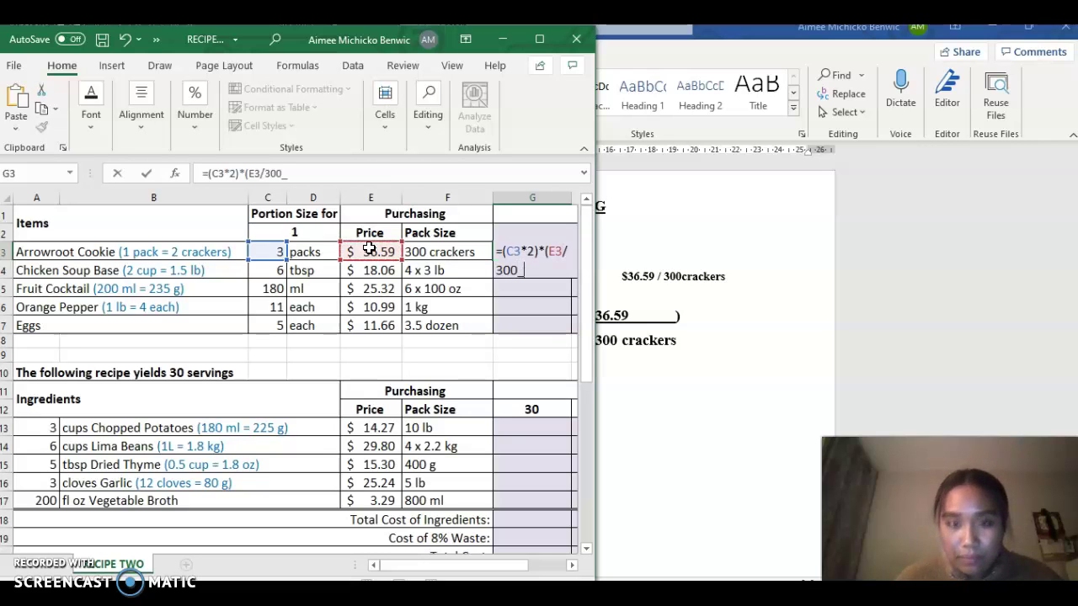
key("Return")
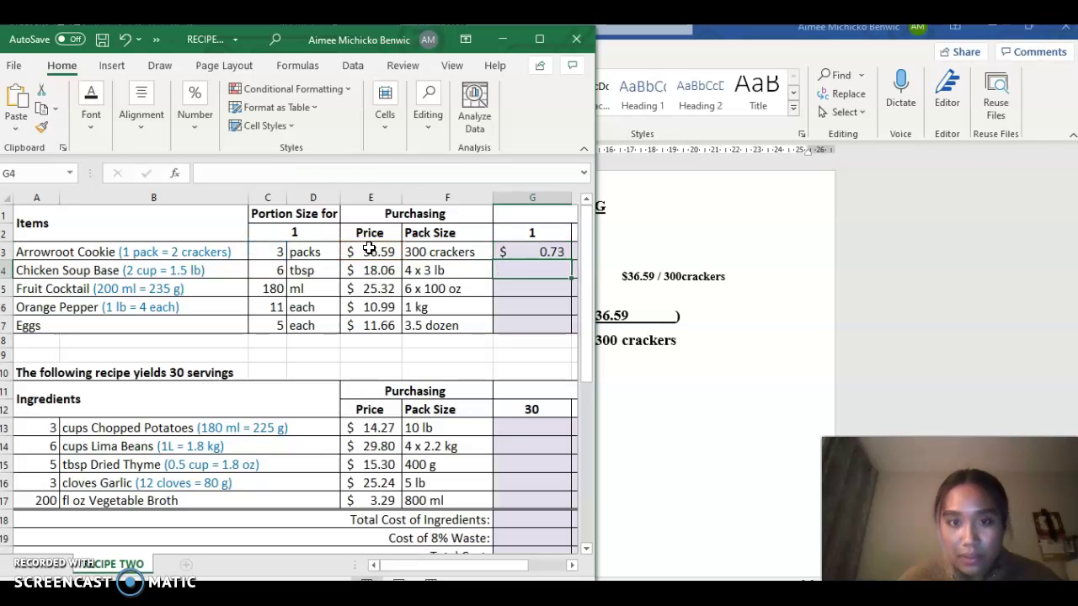
Begin G4's formula with =( and, back in the Word document, fill in 6 tbsp x 1 cup per 16 tbsp for the chicken soup base
type("=(")
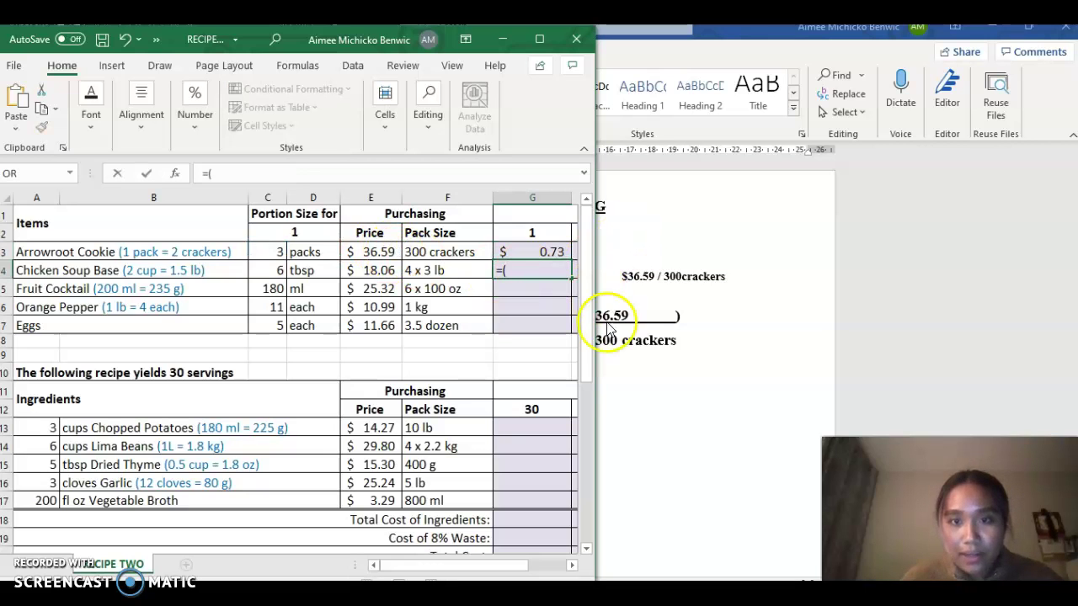
left_click(638, 378)
scroll(640, 379, "down", 10)
scroll(640, 378, "down", 3)
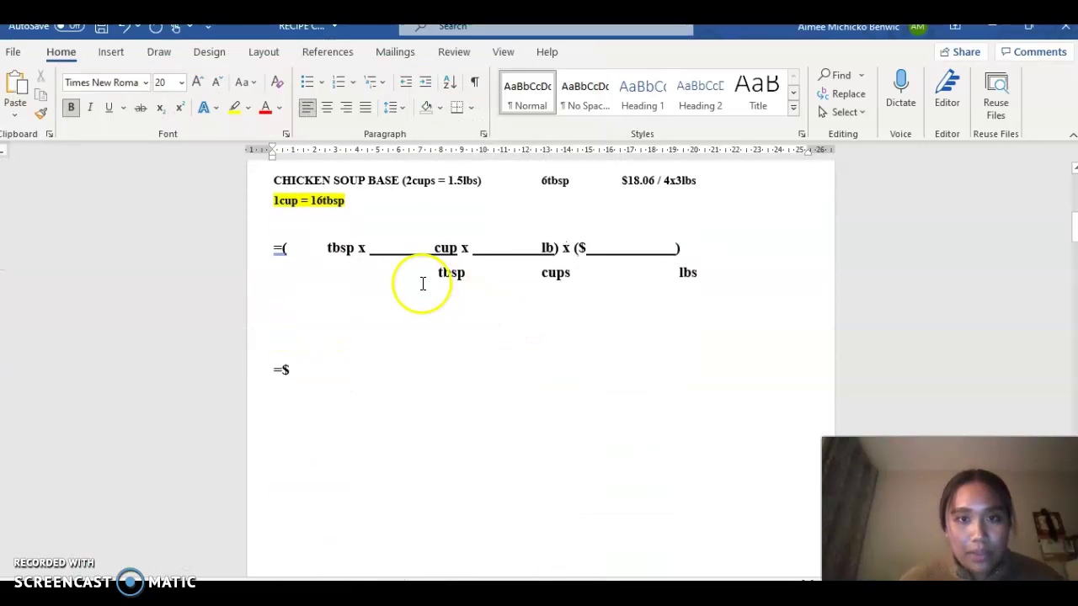
left_click(311, 247)
type("6")
left_click(404, 246)
type("1")
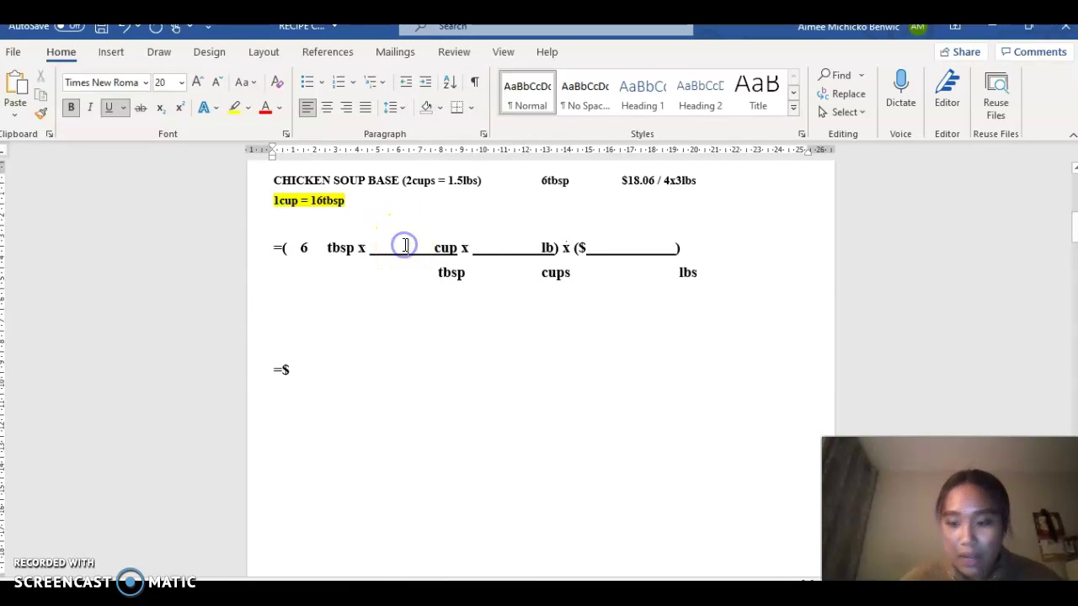
left_click(413, 272)
type("16")
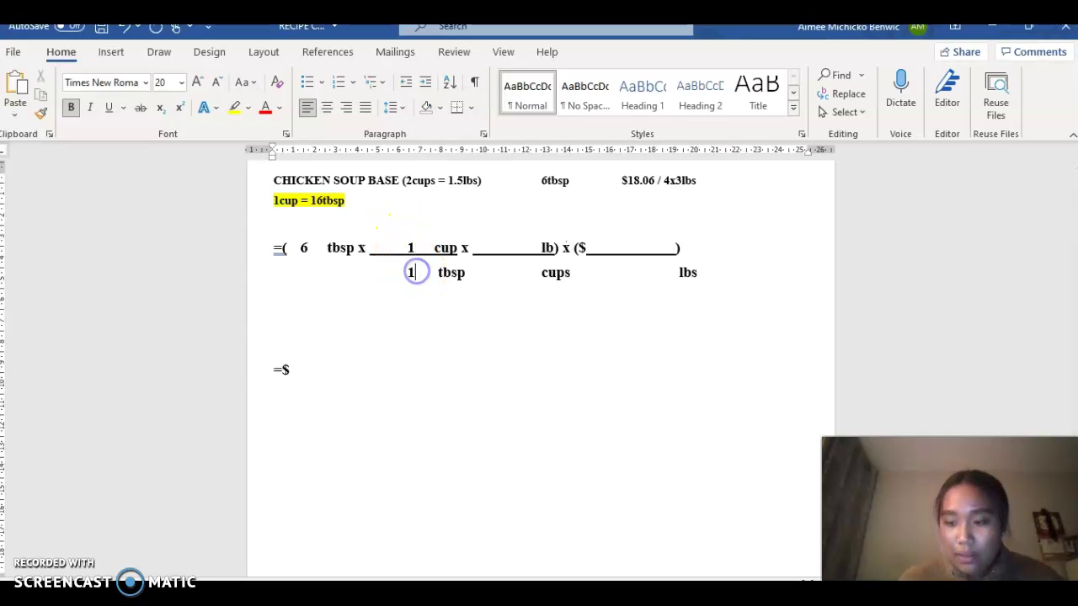
Fill in the chicken soup base's cup-to-pound conversion as 1.5 lb per 2 cups
left_click(499, 246)
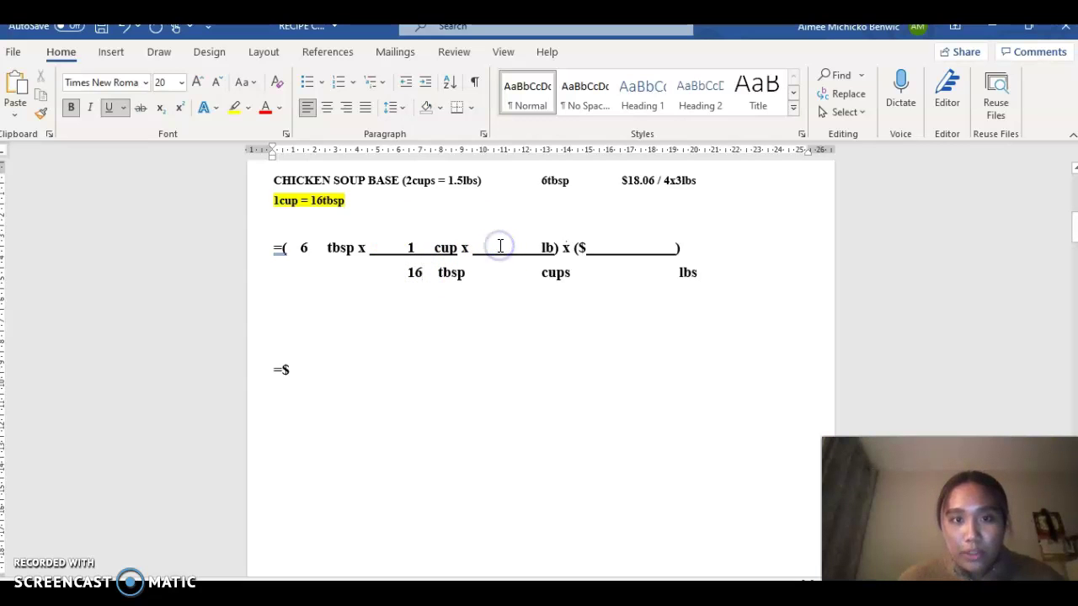
type("1.5")
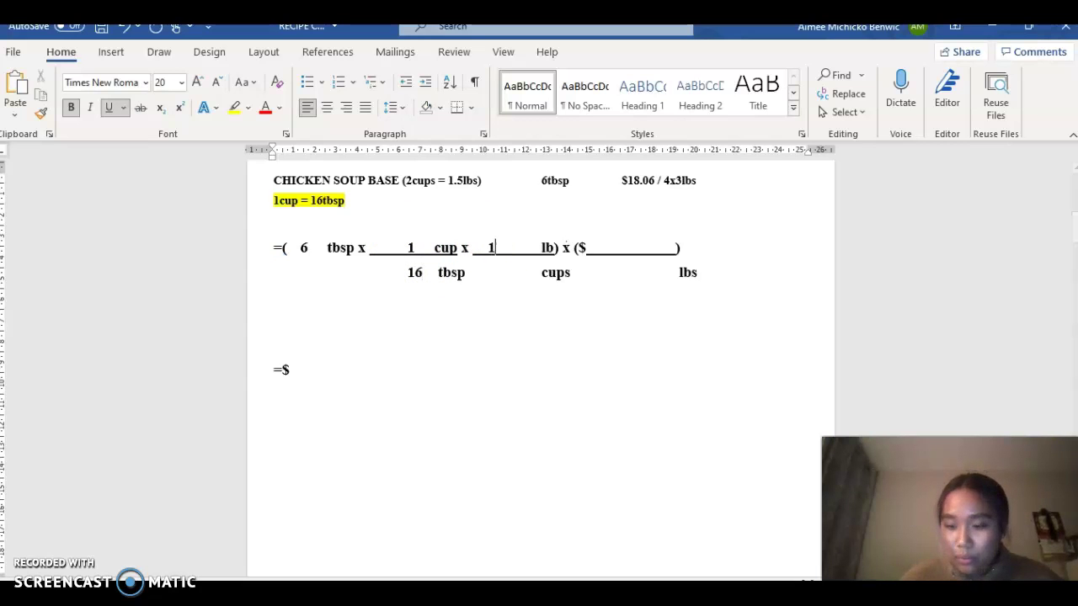
left_click(521, 277)
type("2")
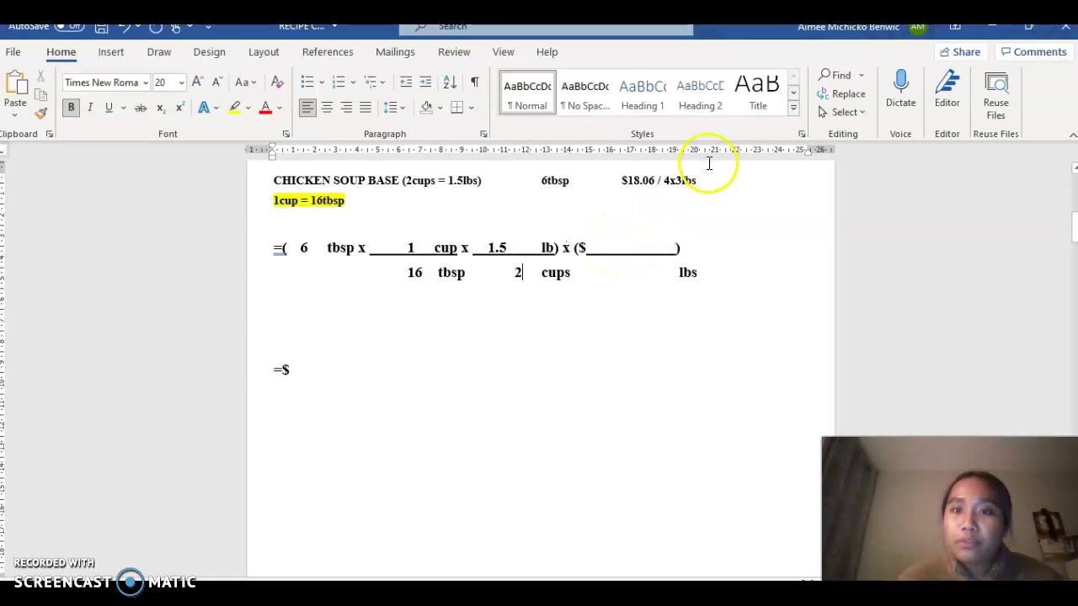
Note 4x3=12 beside the chicken soup base equation and fill in its price as $18.06 per 12 lbs
left_click_drag(670, 184, 679, 183)
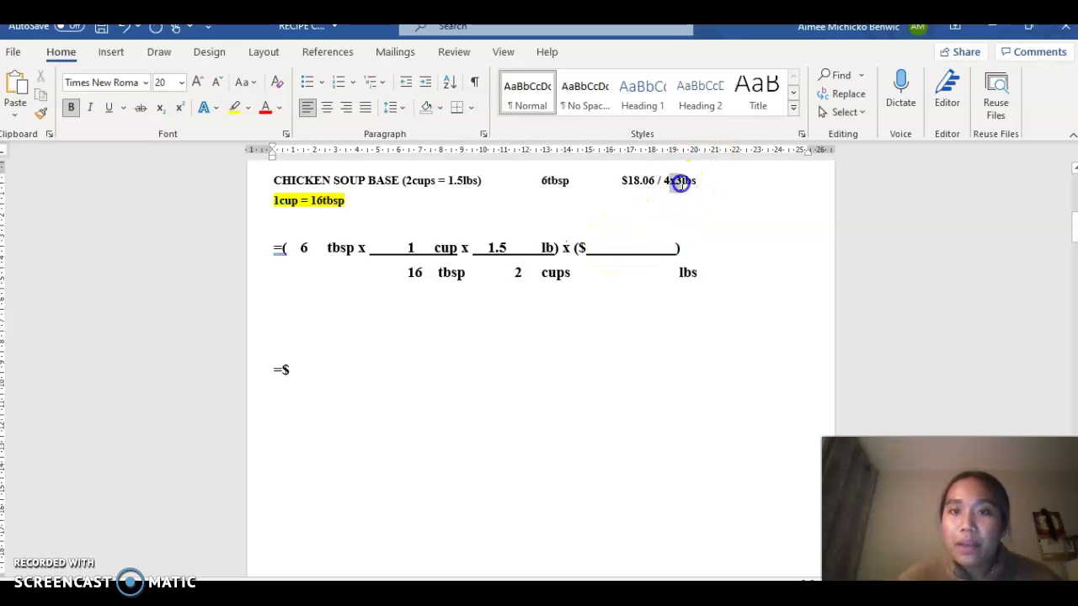
left_click(695, 240)
type("4x3=12")
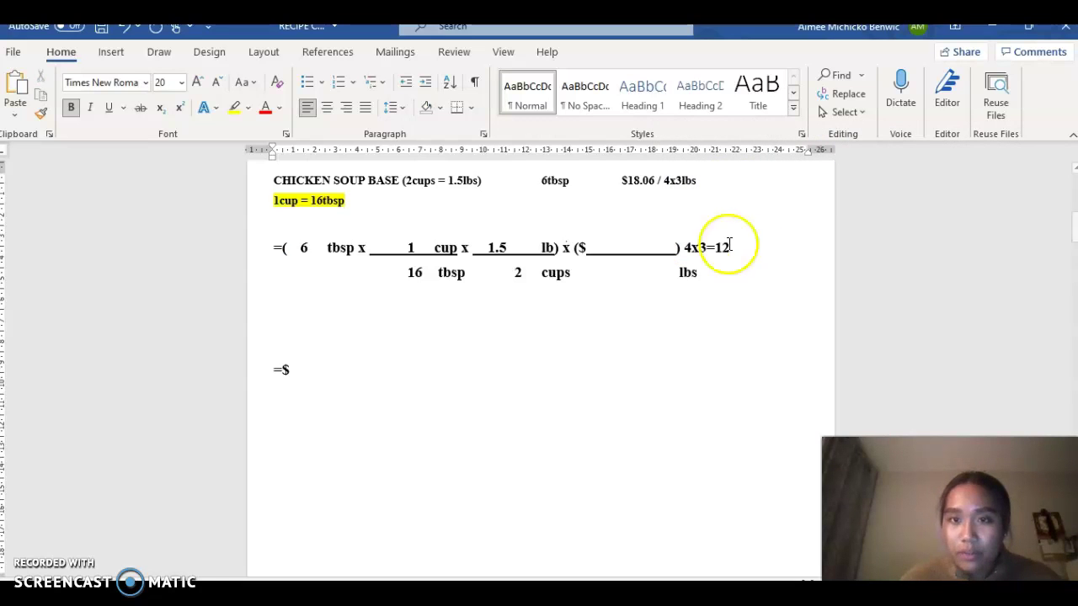
left_click(624, 242)
type("18.06")
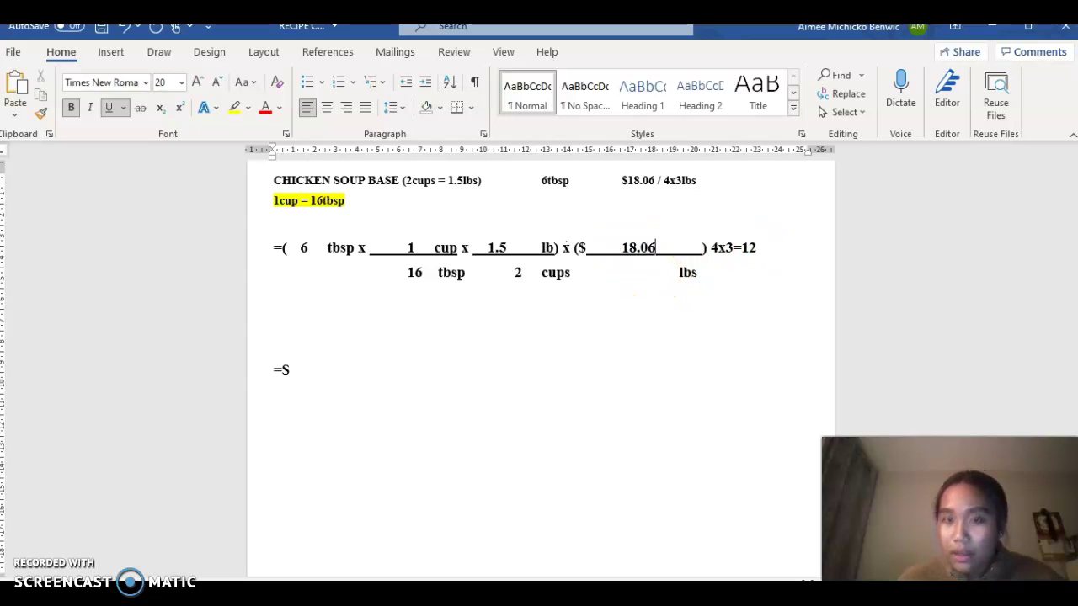
left_click(634, 273)
type("12")
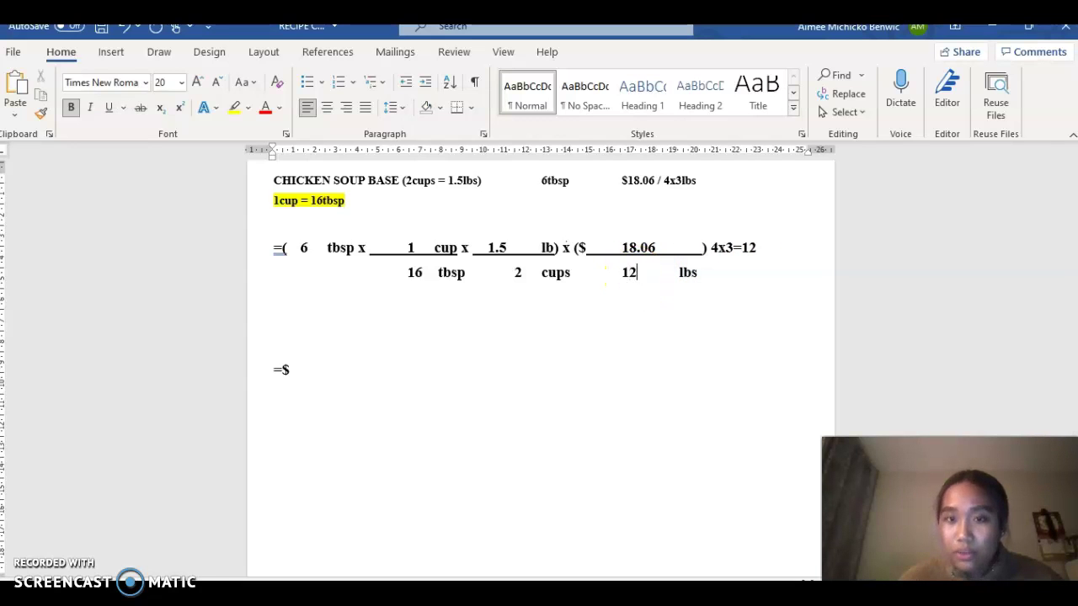
Enter $0.42 as the answer of the chicken soup base costing
left_click(359, 372)
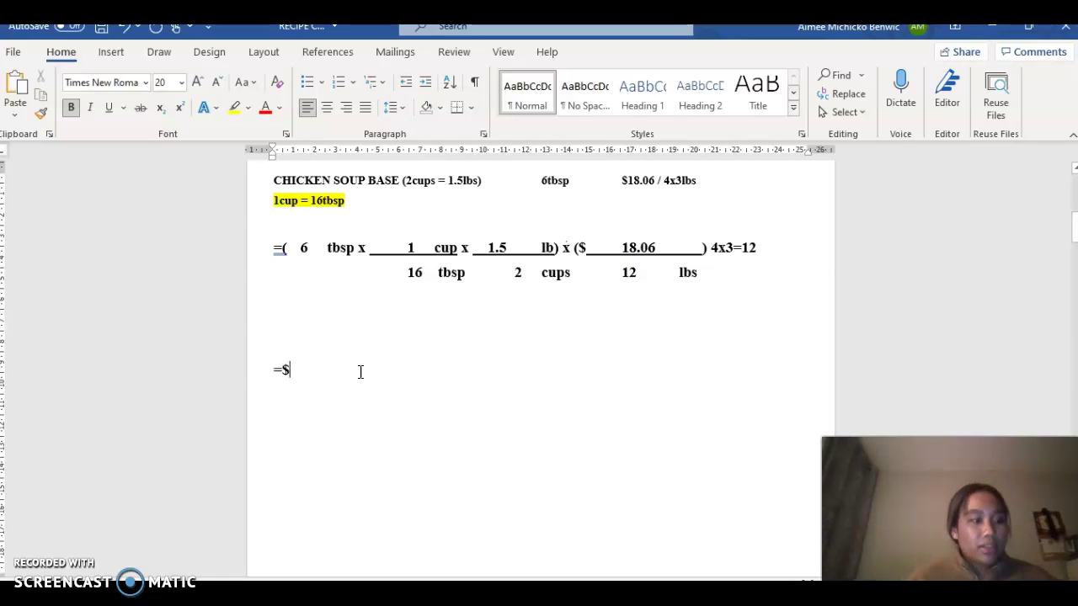
key("BackSpace")
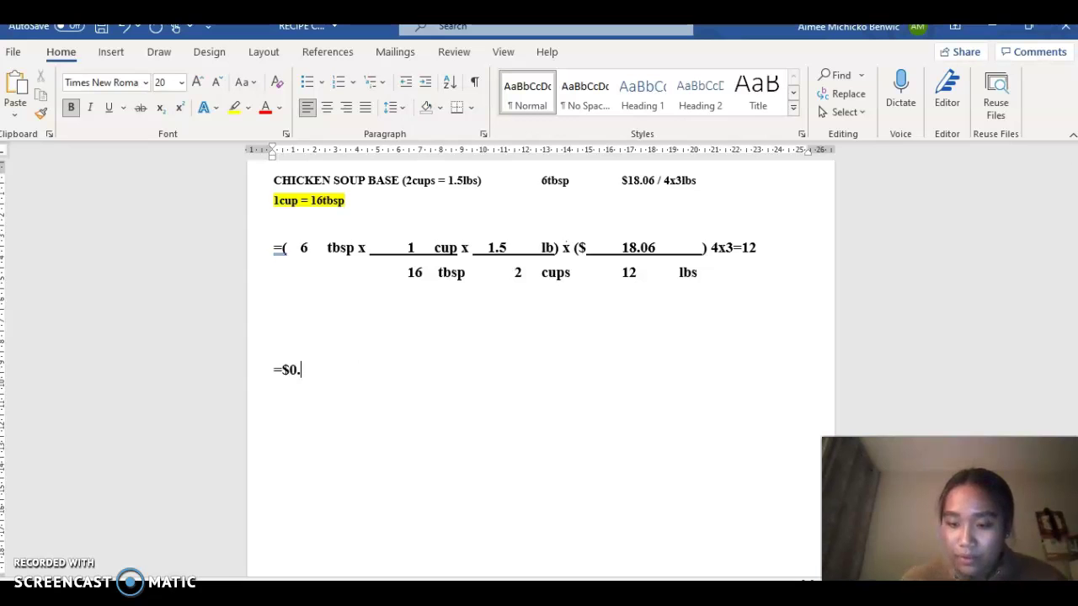
left_click(412, 428)
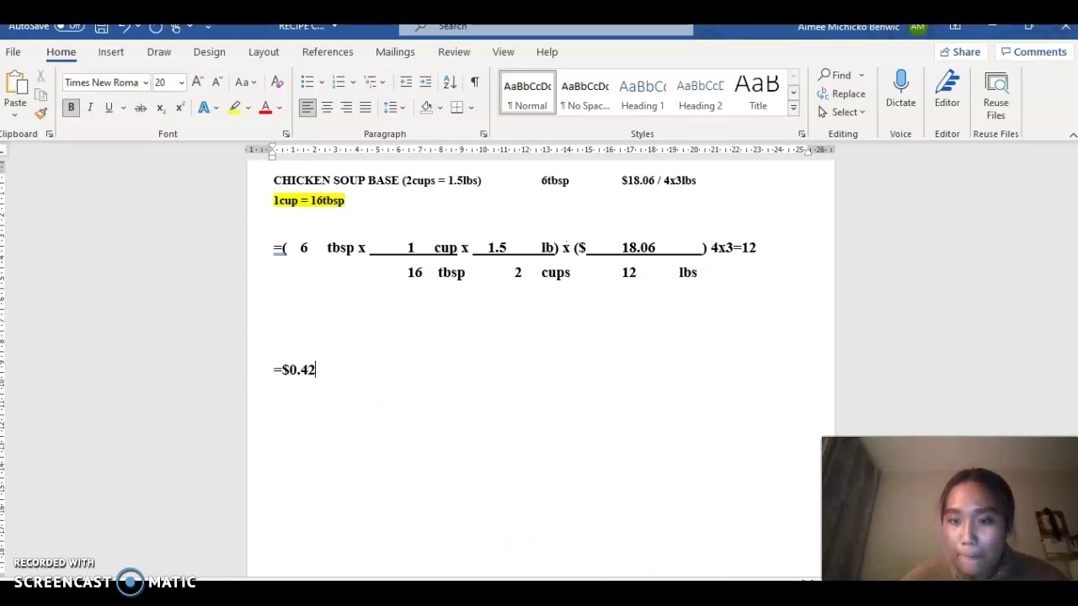
Switch to the Excel sheet and complete the chicken soup base cost formula in G4 as =(C4/16*1.5/2)*(E4/12)
key("alt+Tab")
left_click(489, 278)
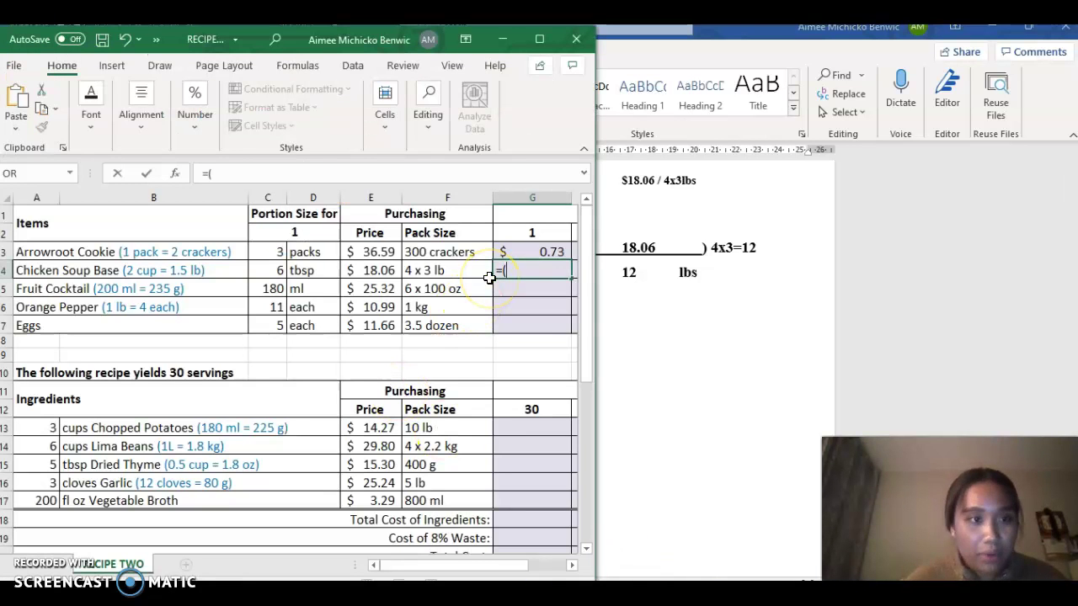
left_click(270, 268)
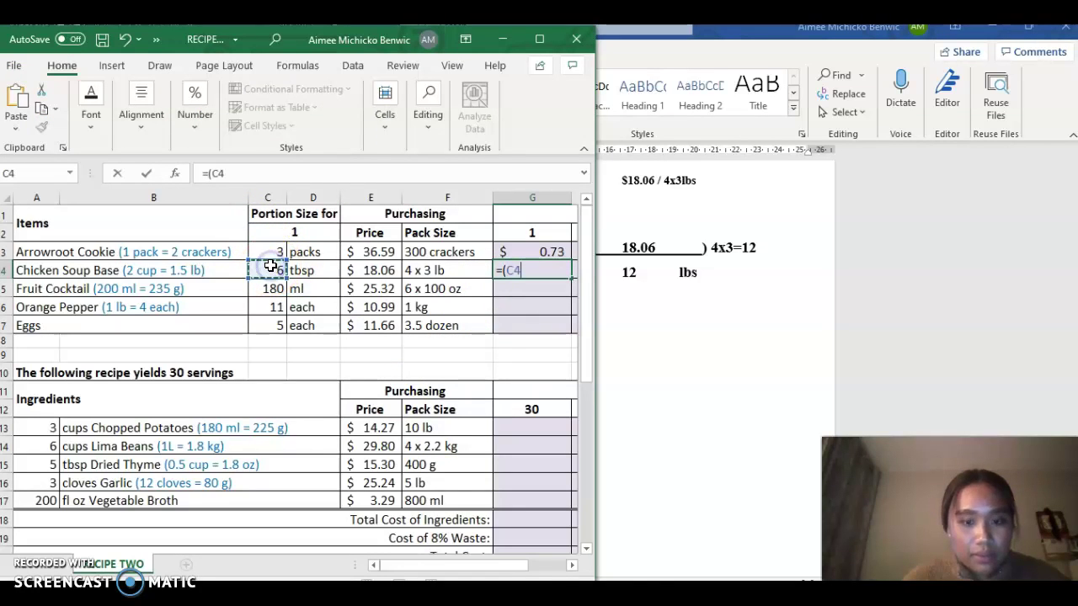
type("/16*1.5/")
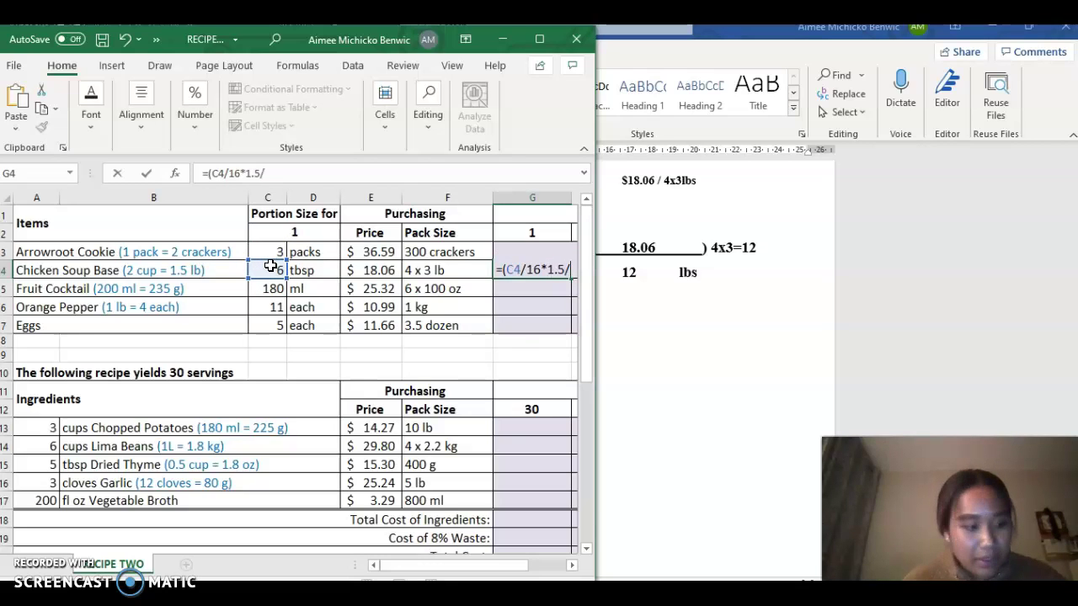
type("2)")
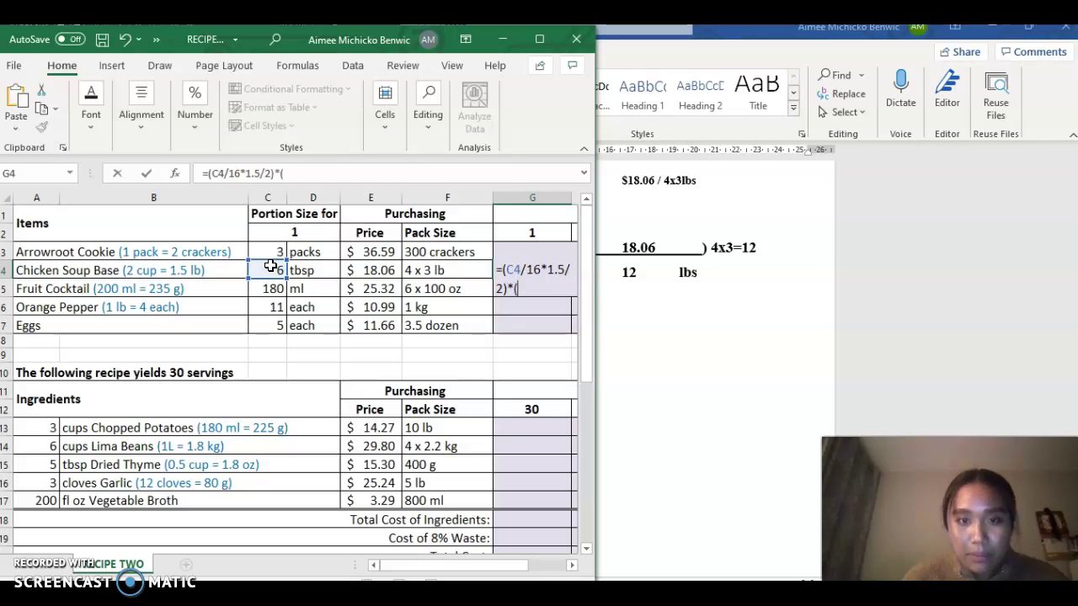
type("*(")
left_click(362, 271)
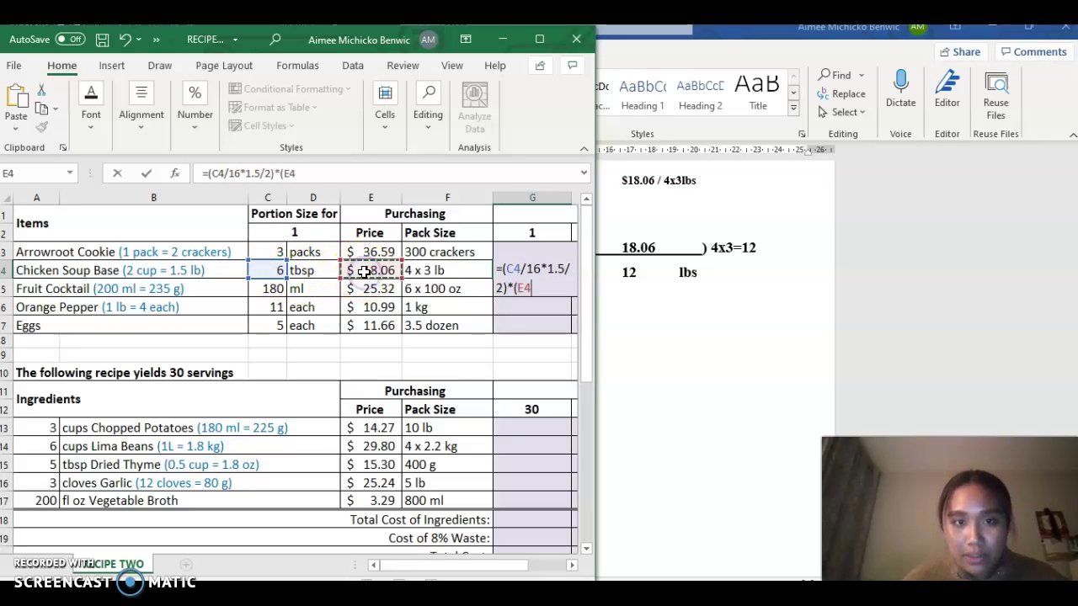
type("/")
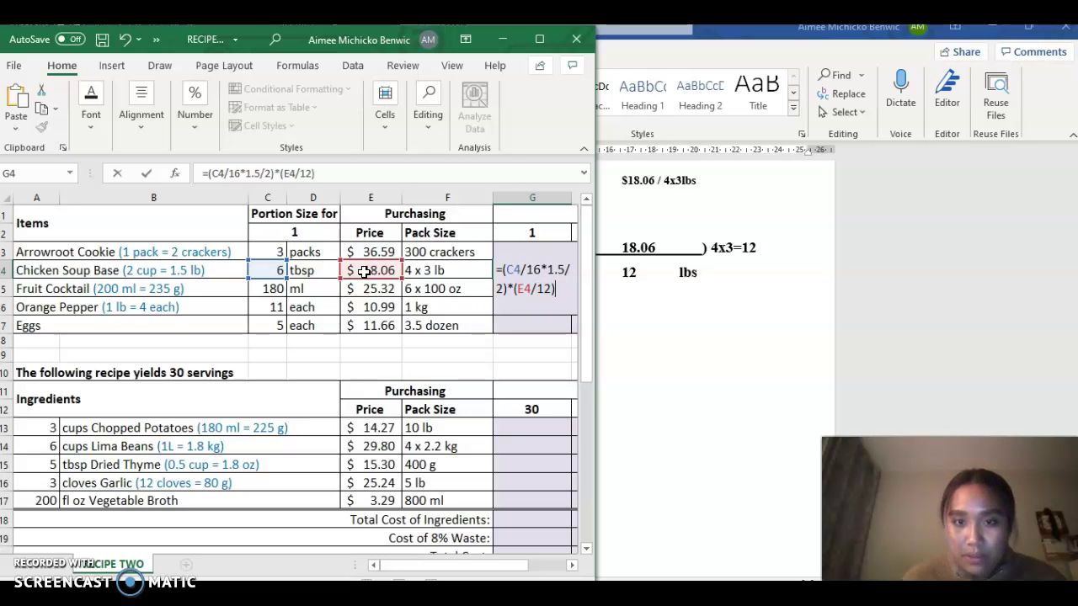
type("12)")
key("Return")
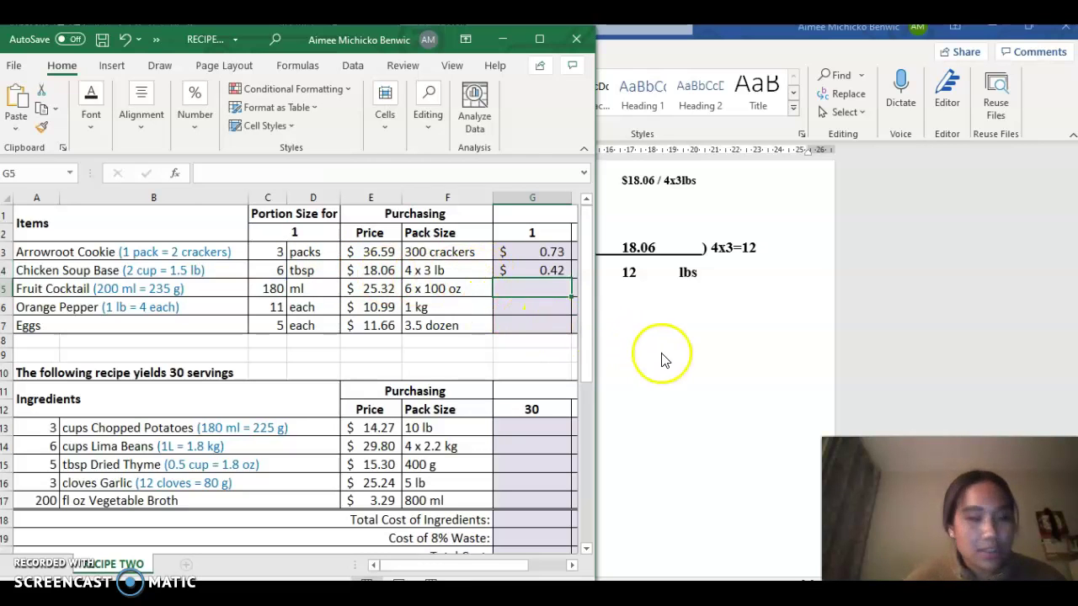
Back in the Word document, fill in 180 ml x 235 g per 200 ml in the fruit cocktail equation
left_click(729, 344)
scroll(502, 440, "down", 8)
scroll(485, 449, "down", 5)
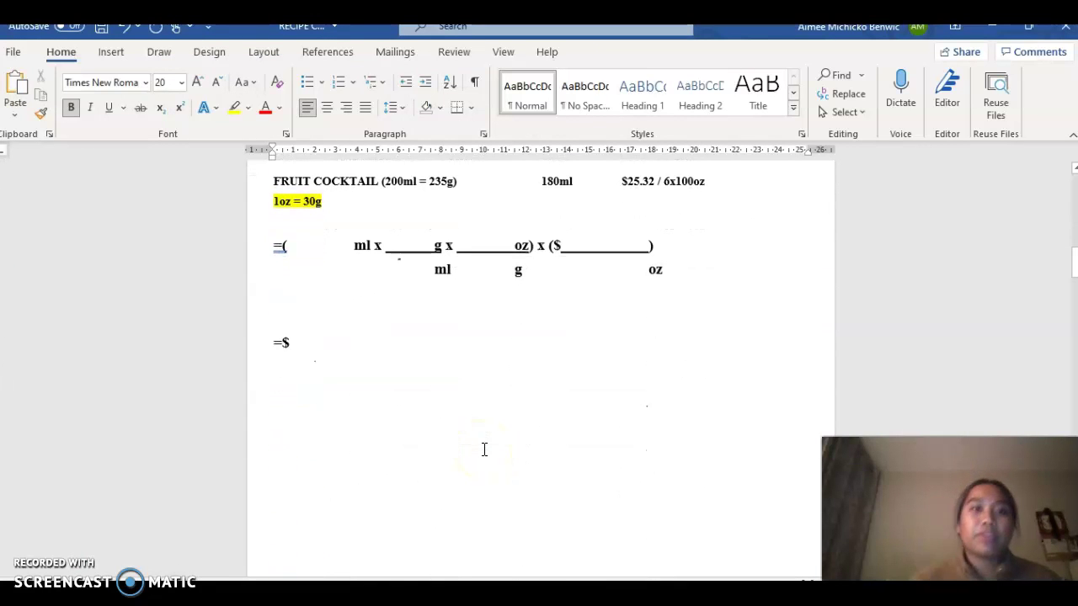
left_click(317, 253)
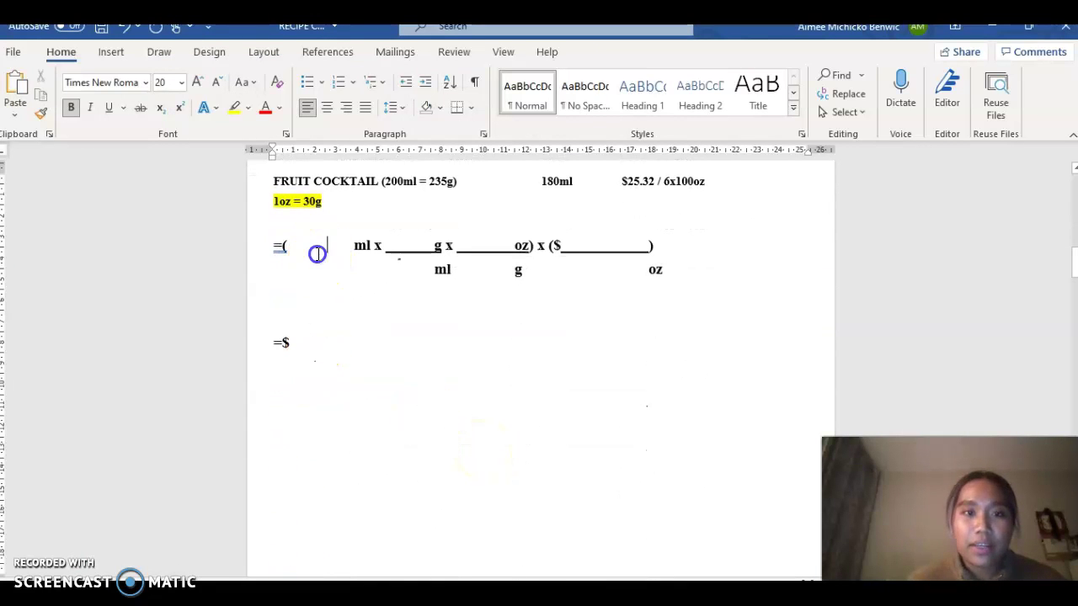
type("180")
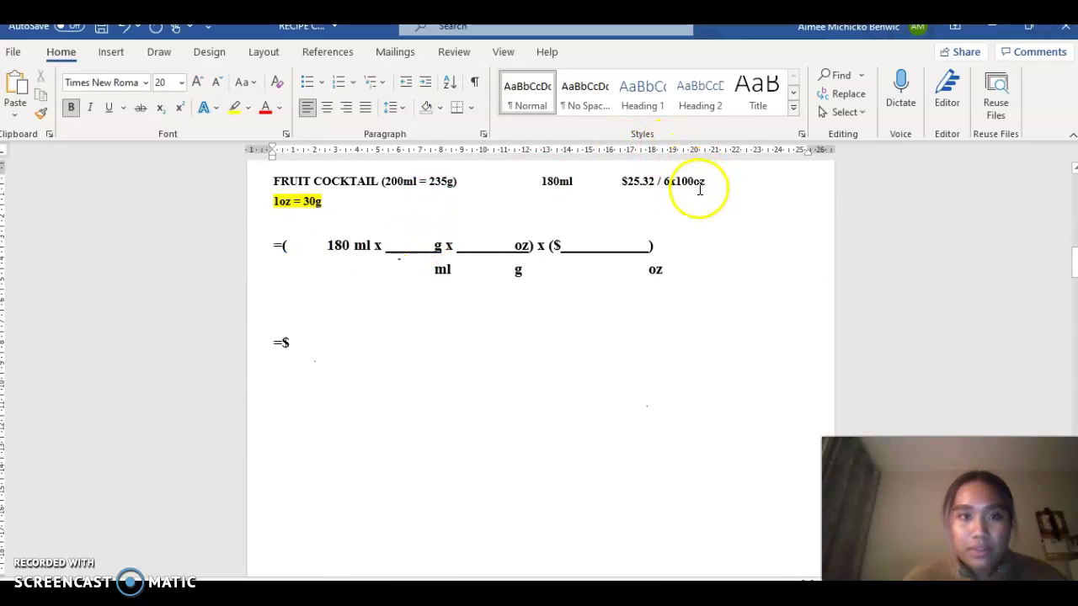
left_click(411, 244)
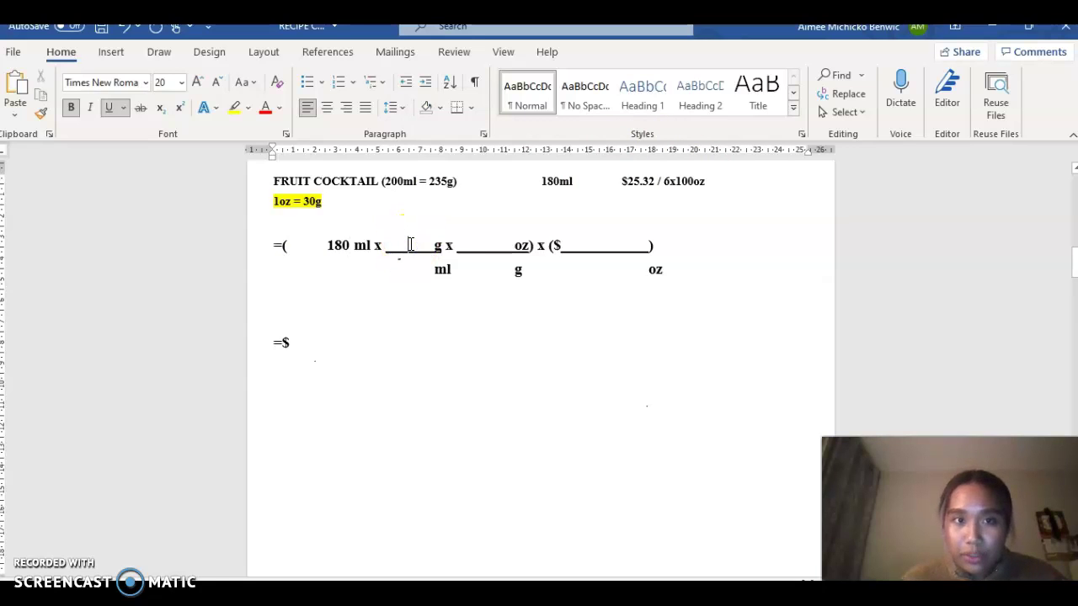
type("235")
left_click(406, 268)
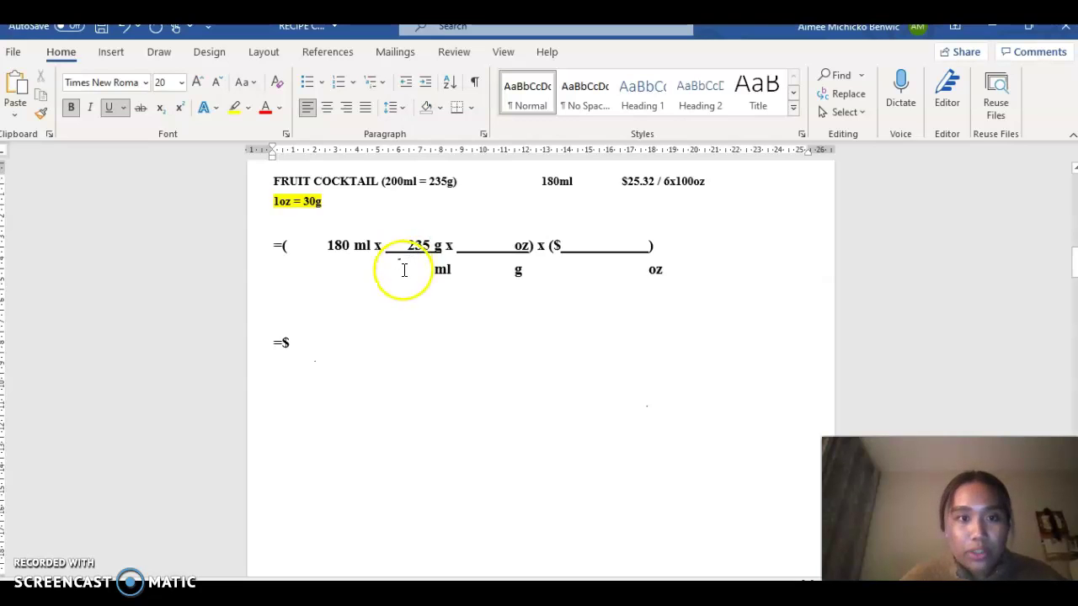
type("200")
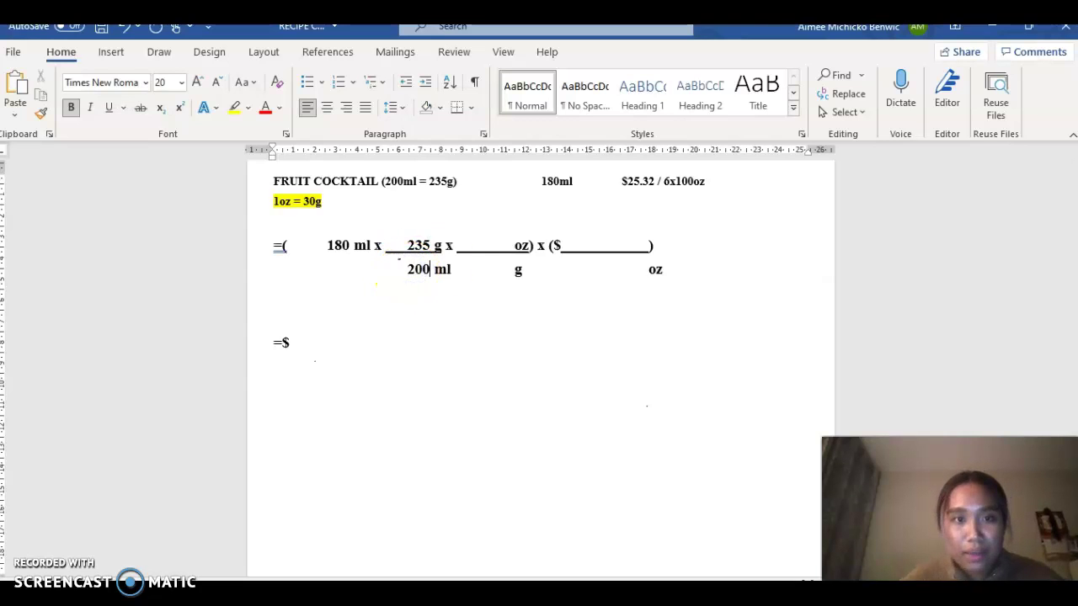
Fill in the fruit cocktail's gram-to-ounce conversion as 1 oz per 30 g
left_click(494, 242)
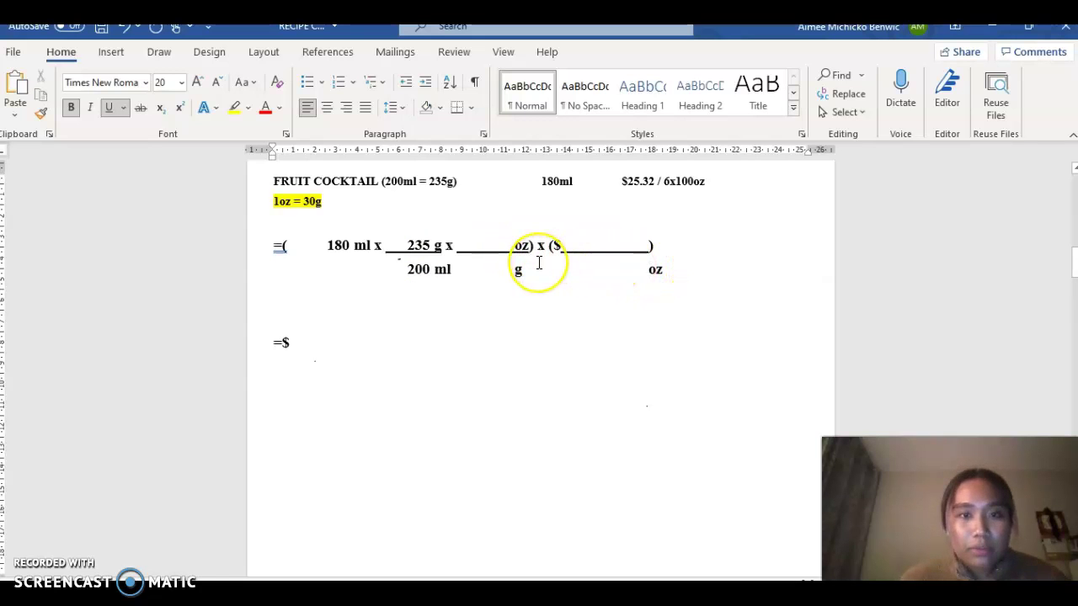
type("1")
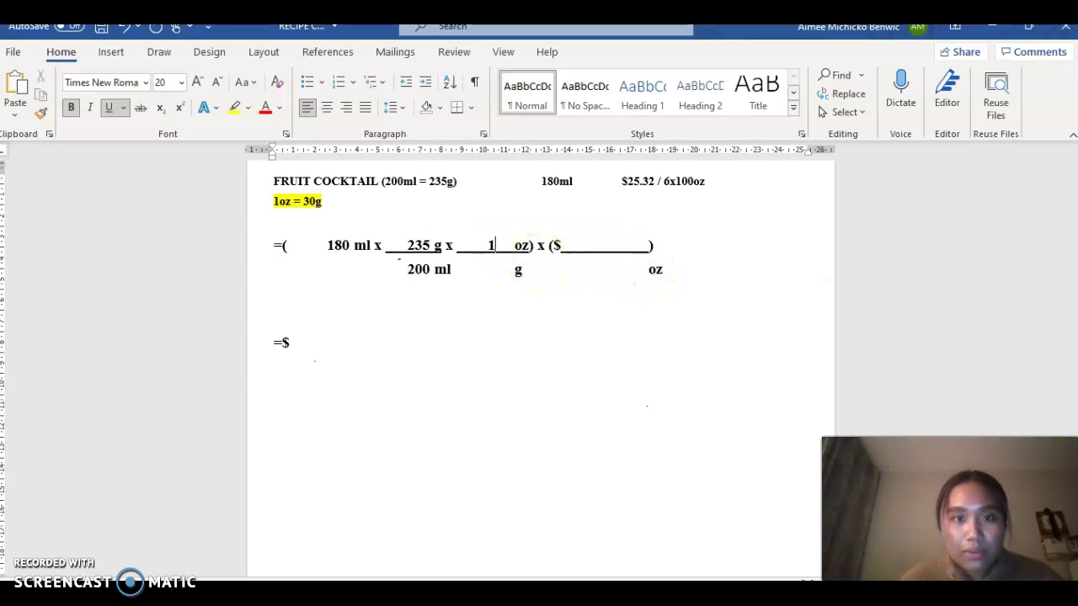
left_click(492, 270)
type("30")
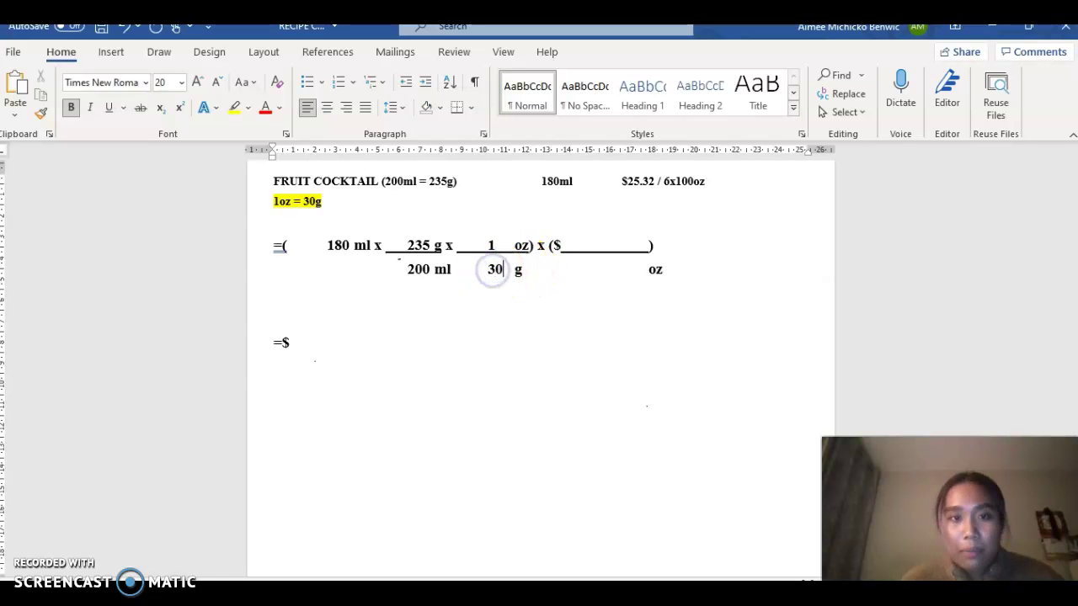
Fill in the fruit cocktail's price as $25.32 per 600 oz and note 6x100=600 beside the equation
left_click(587, 243)
type("23")
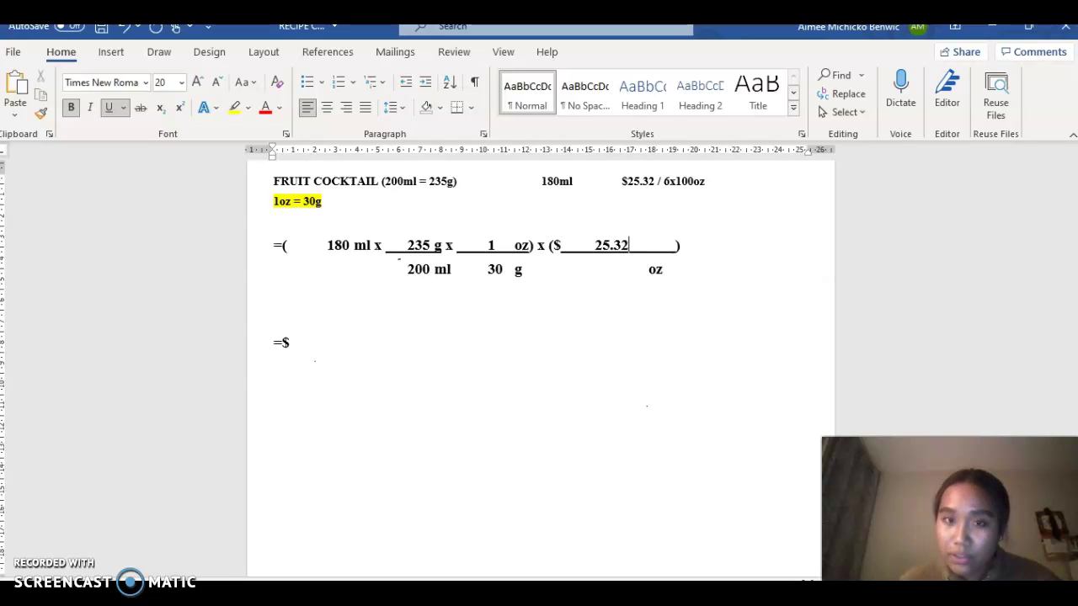
left_click(604, 270)
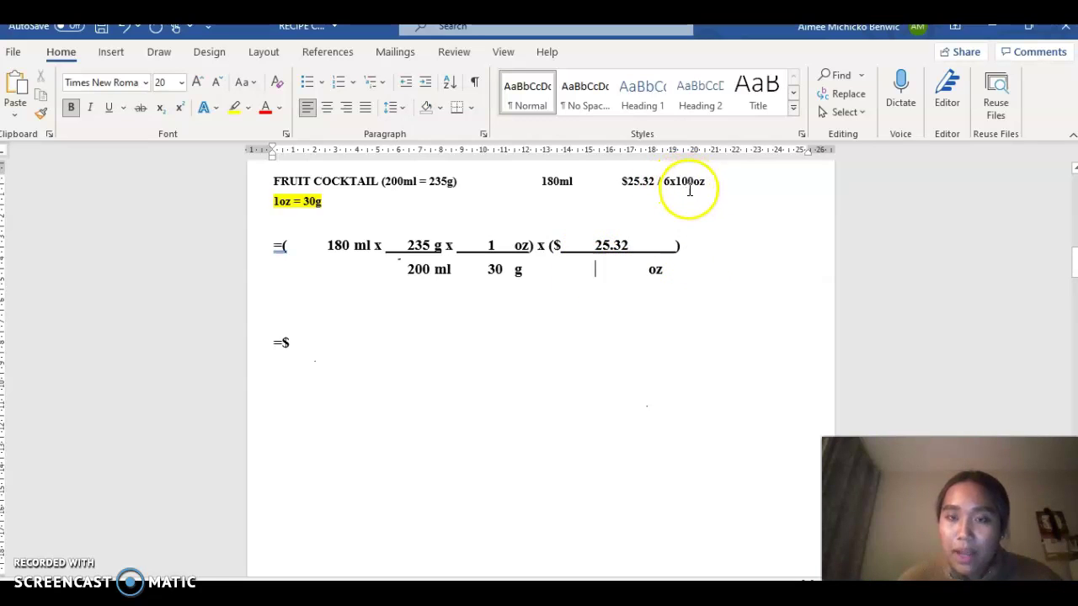
left_click(691, 245)
left_click(605, 272)
type("600")
left_click(703, 249)
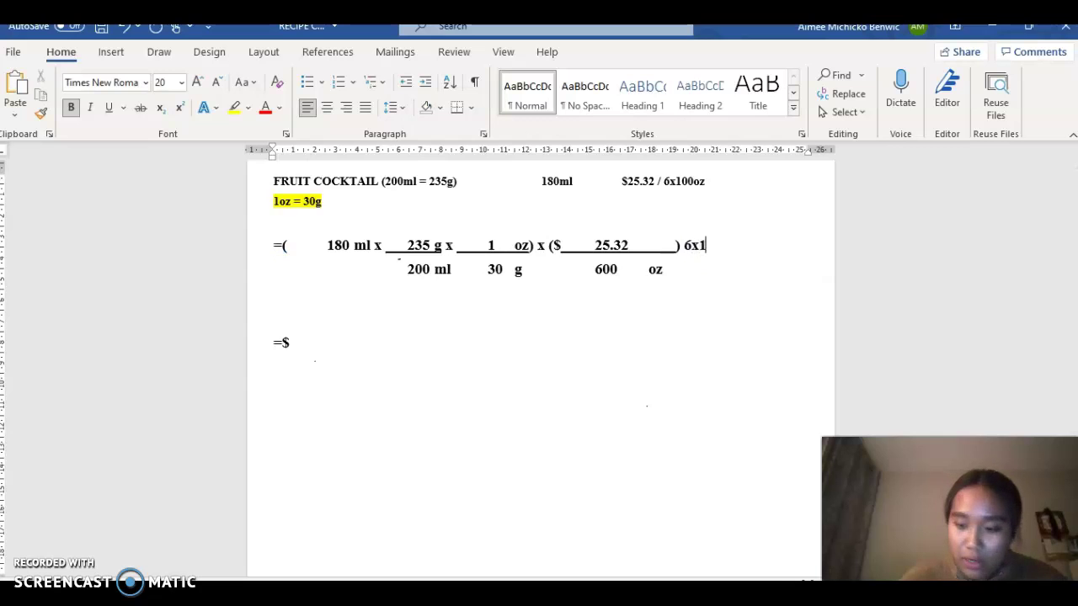
type("600")
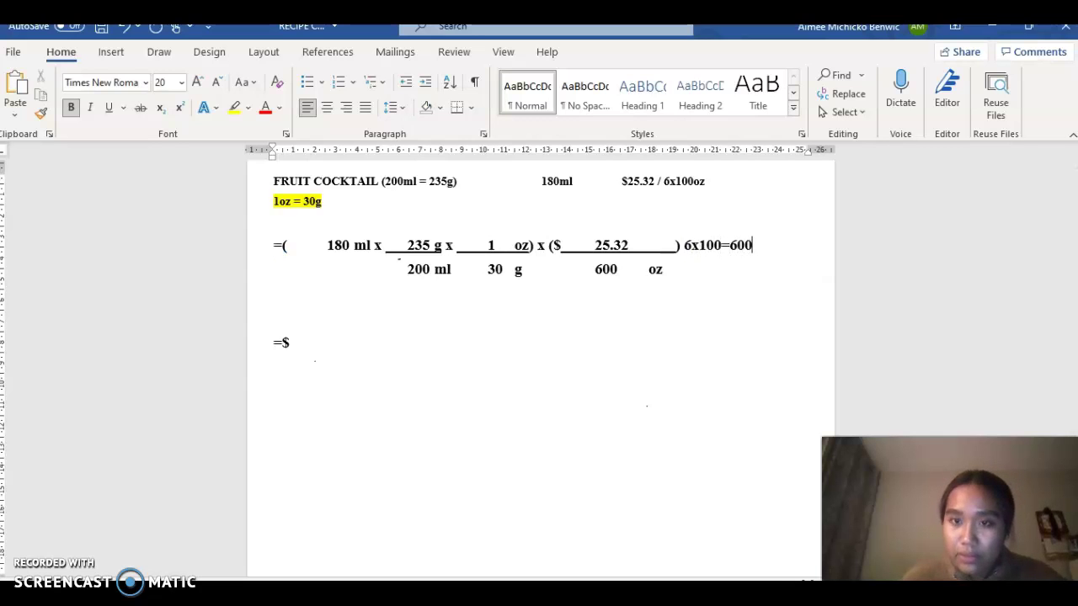
Enter $0.30 as the answer of the fruit cocktail costing
left_click(335, 329)
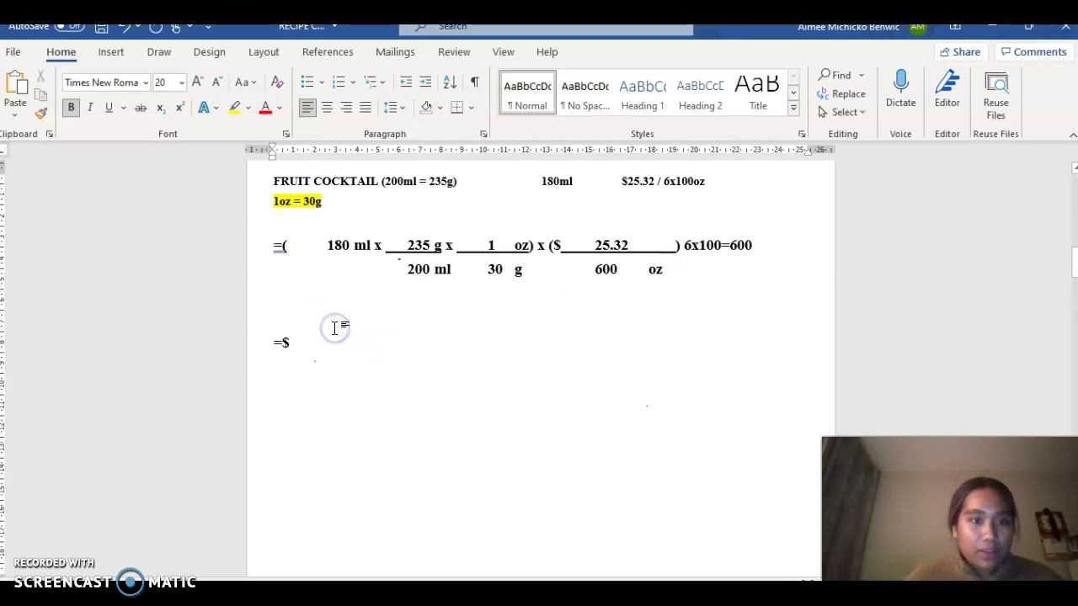
left_click(325, 349)
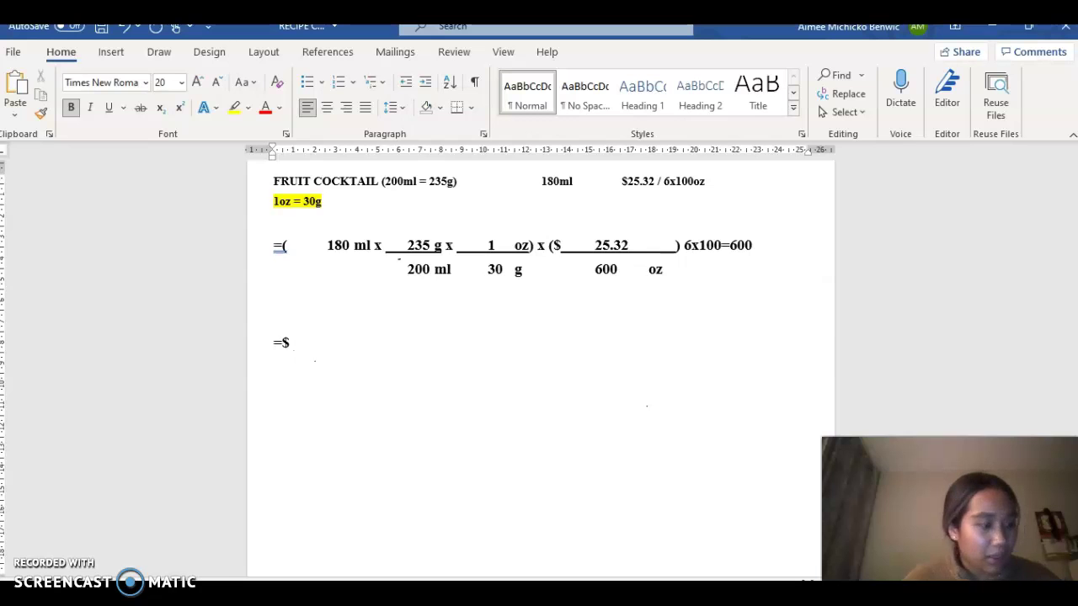
left_click(384, 369)
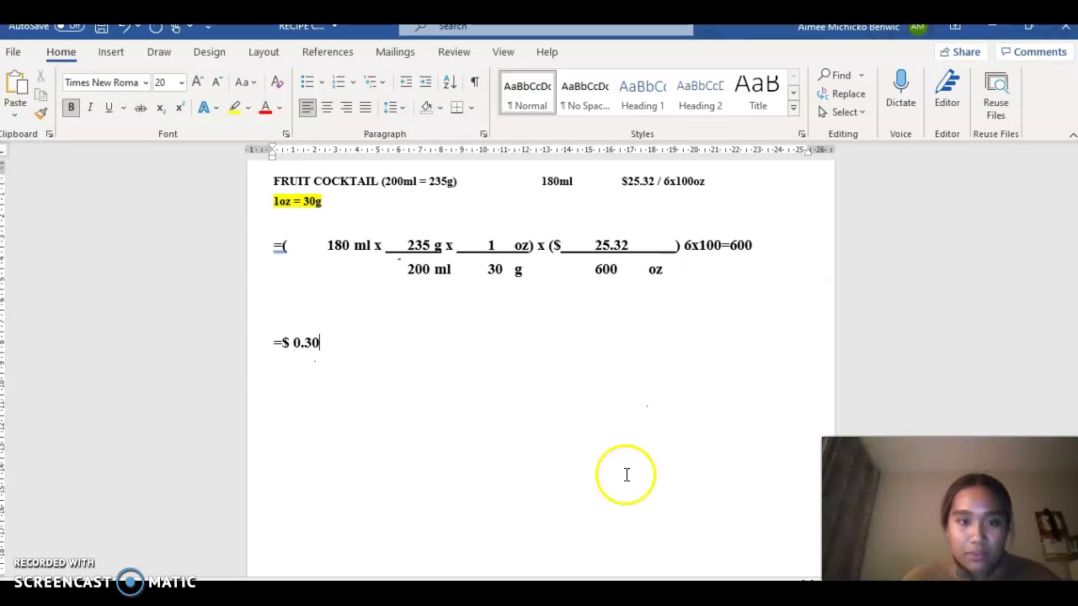
Switch to the Excel sheet and enter the fruit cocktail cost formula =(C5*235/200/30)*(E5/600) in G5
key("alt+Tab")
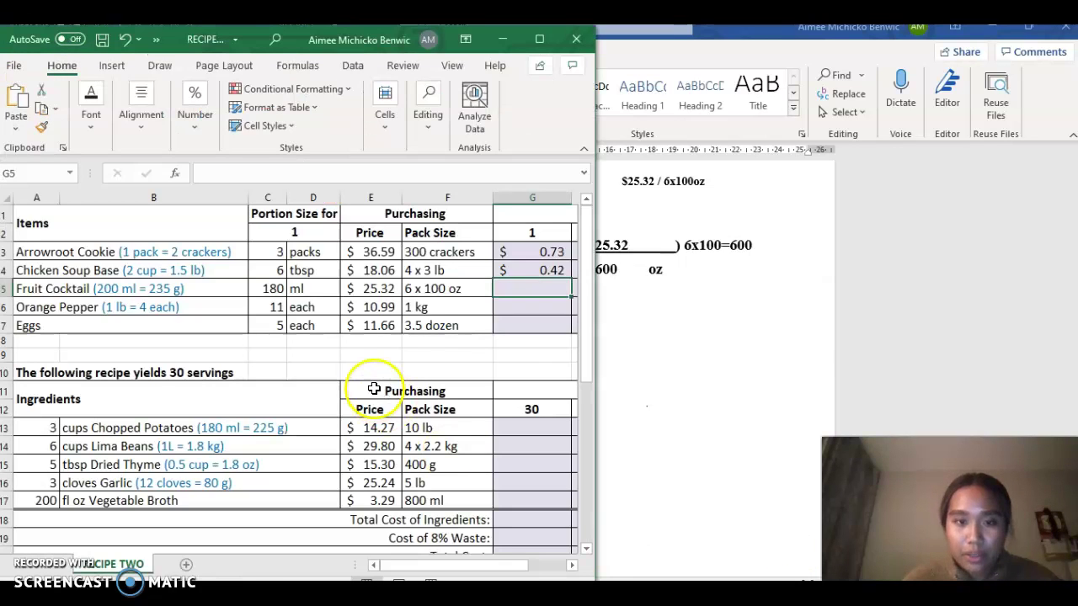
type("=")
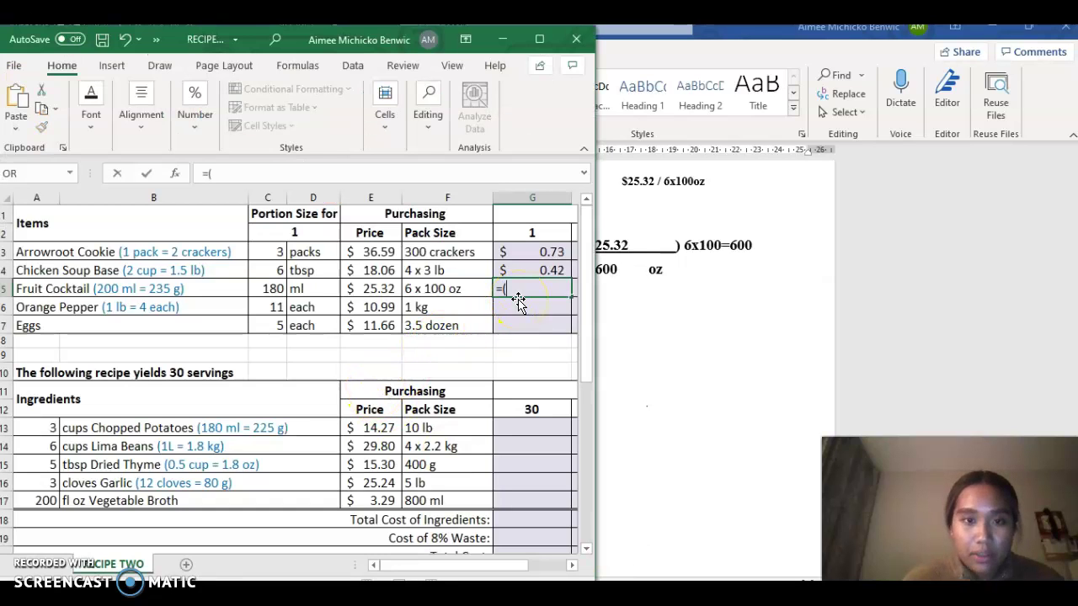
type("(")
left_click(266, 289)
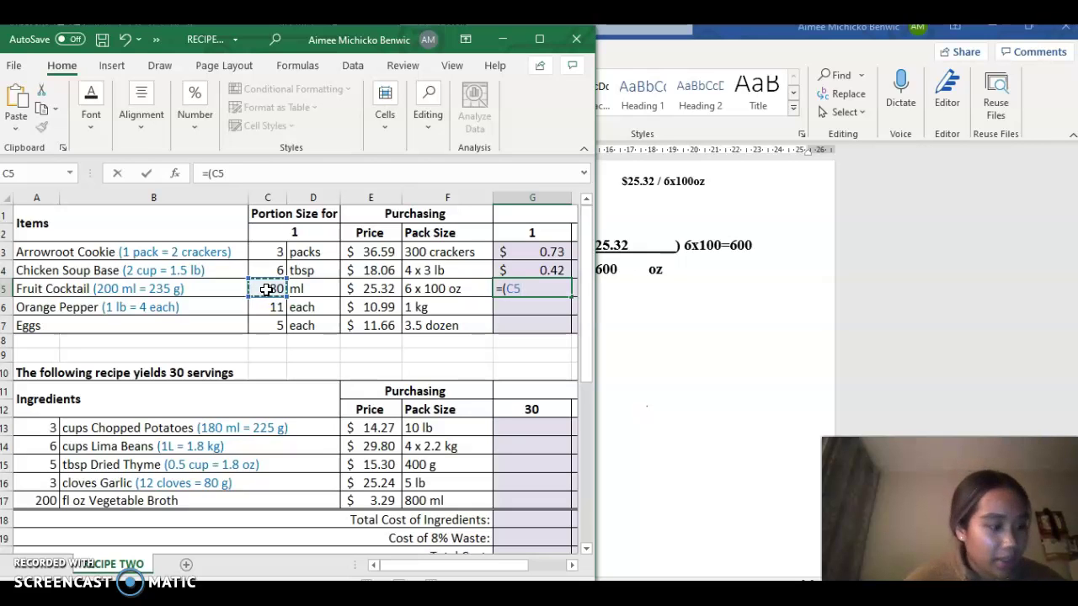
type("*")
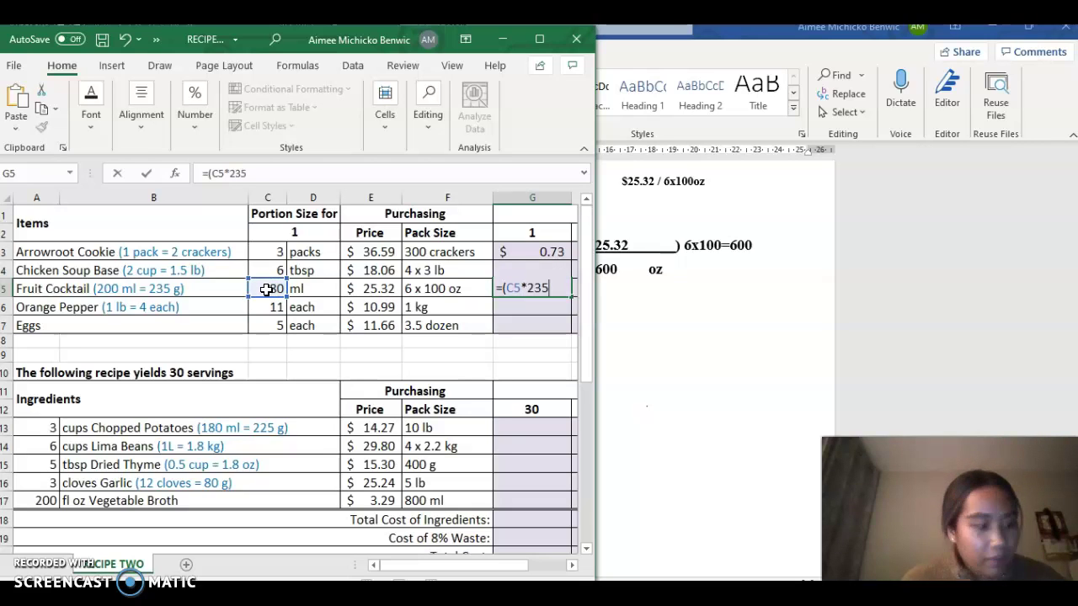
type("235/200/30)*(")
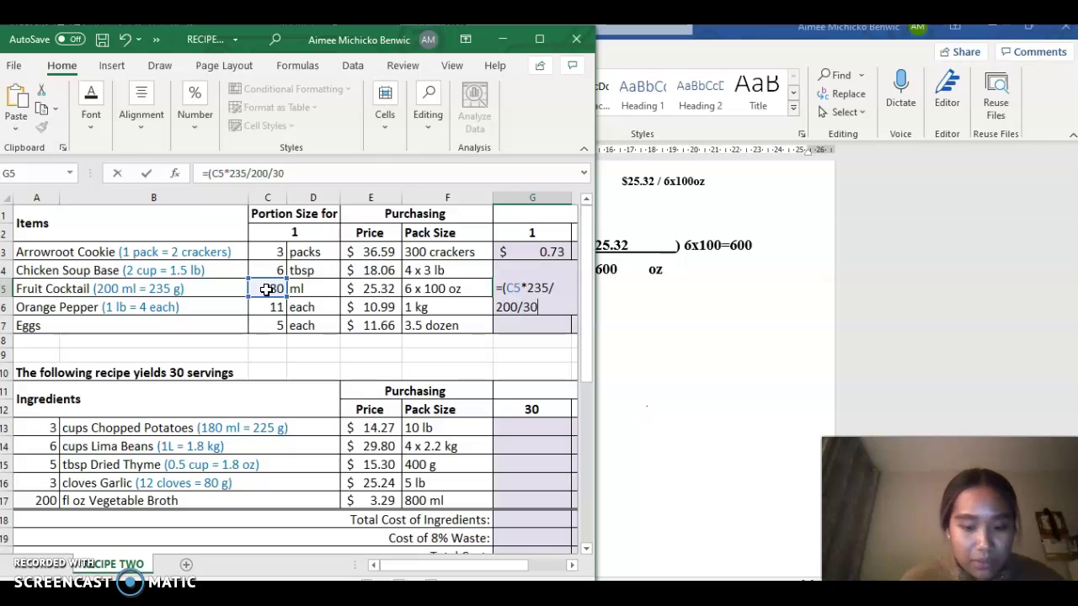
left_click(364, 287)
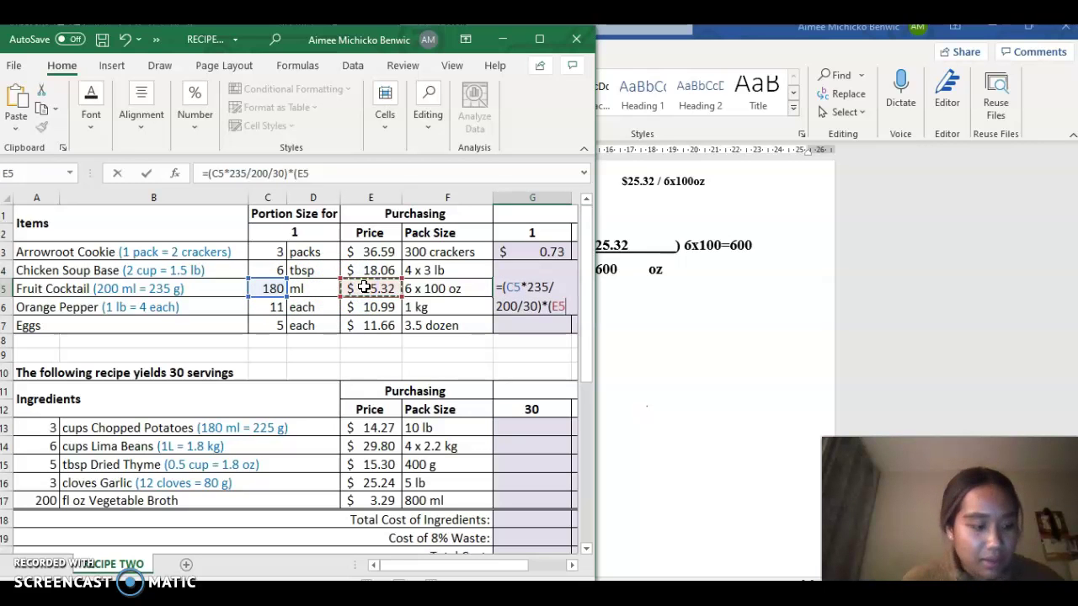
type("/600")
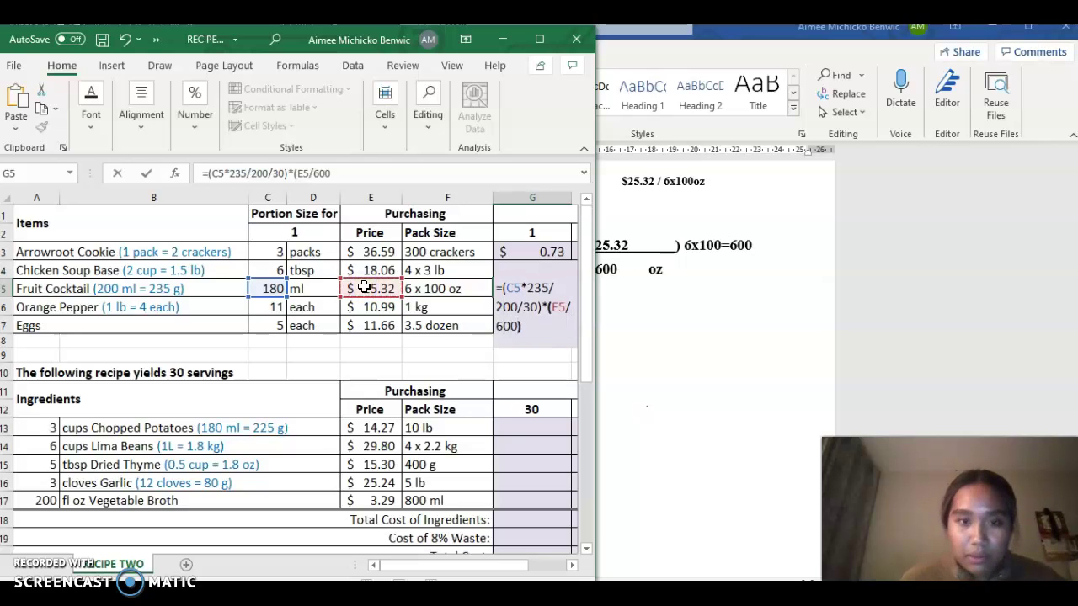
key("Return")
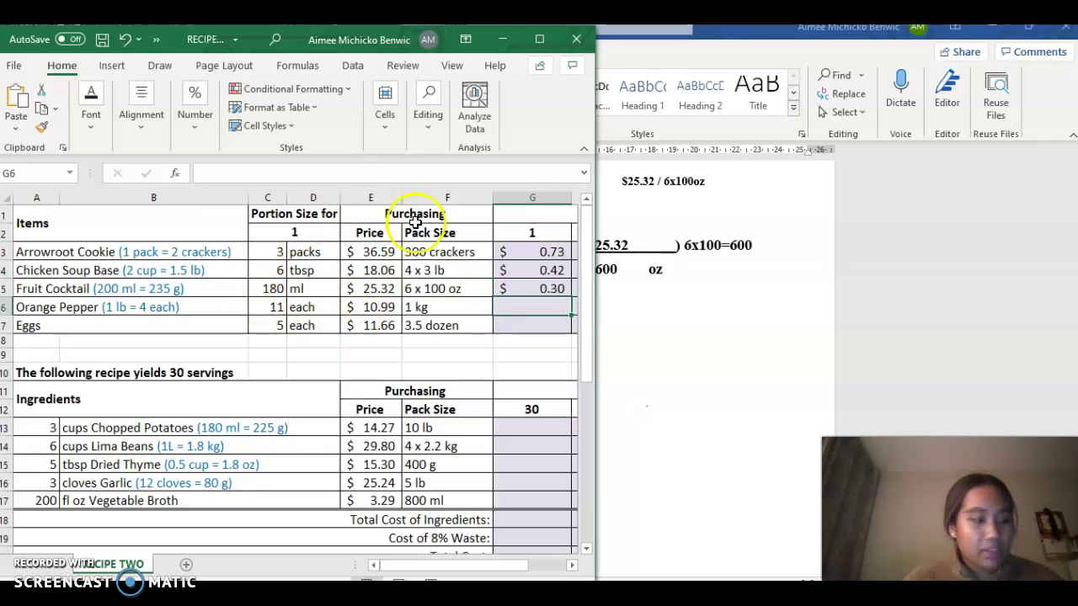
Start the orange pepper formula in G6 with =( and switch to the Word worksheet to fill in its portion as 11 each
type("=(")
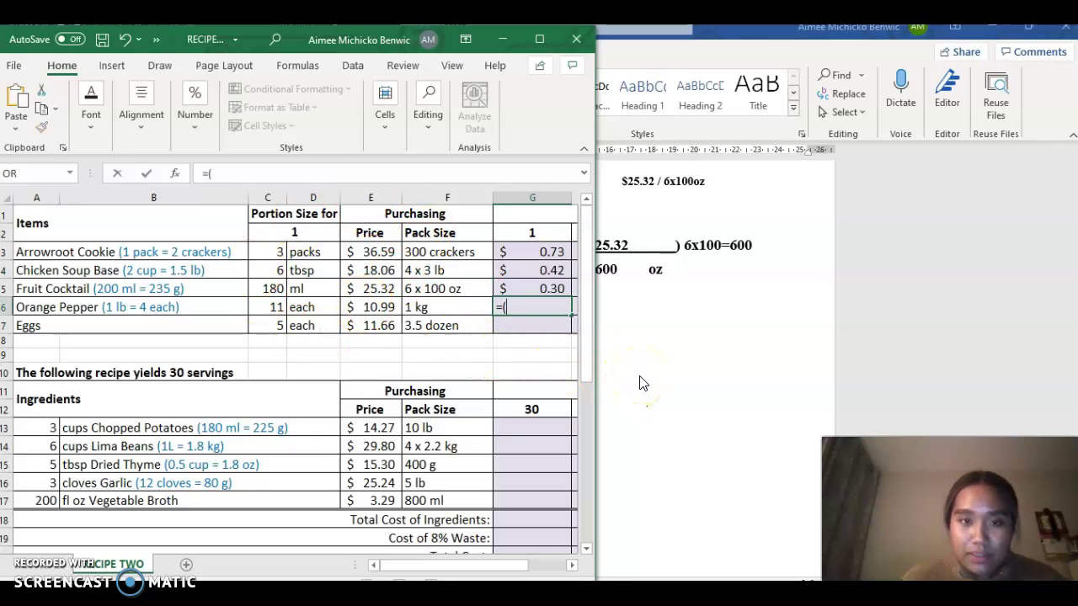
left_click(640, 383)
scroll(640, 379, "down", 6)
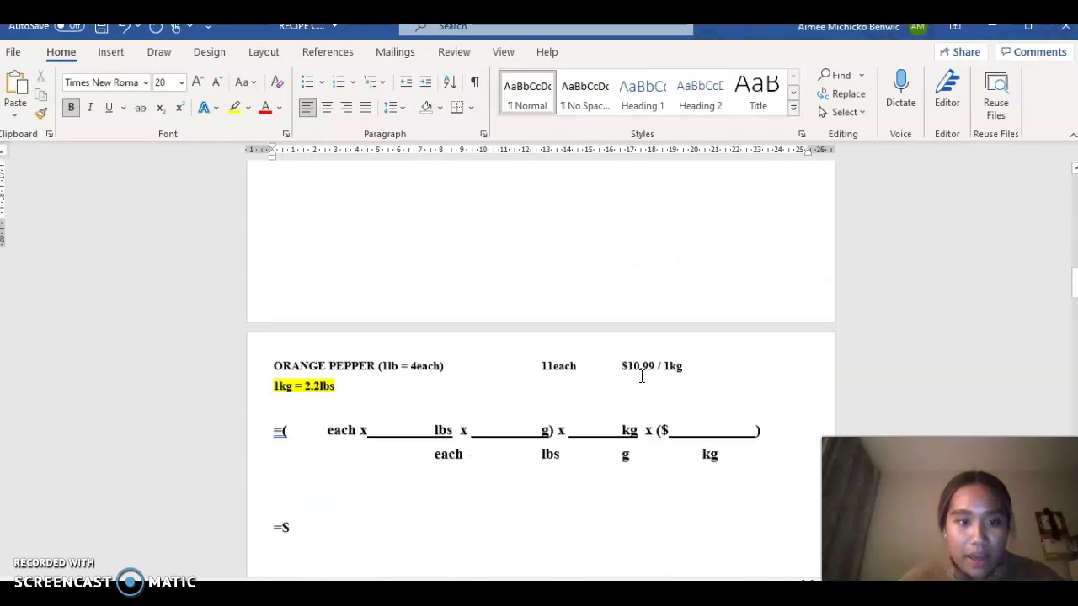
scroll(632, 378, "down", 1)
scroll(488, 312, "up", 2)
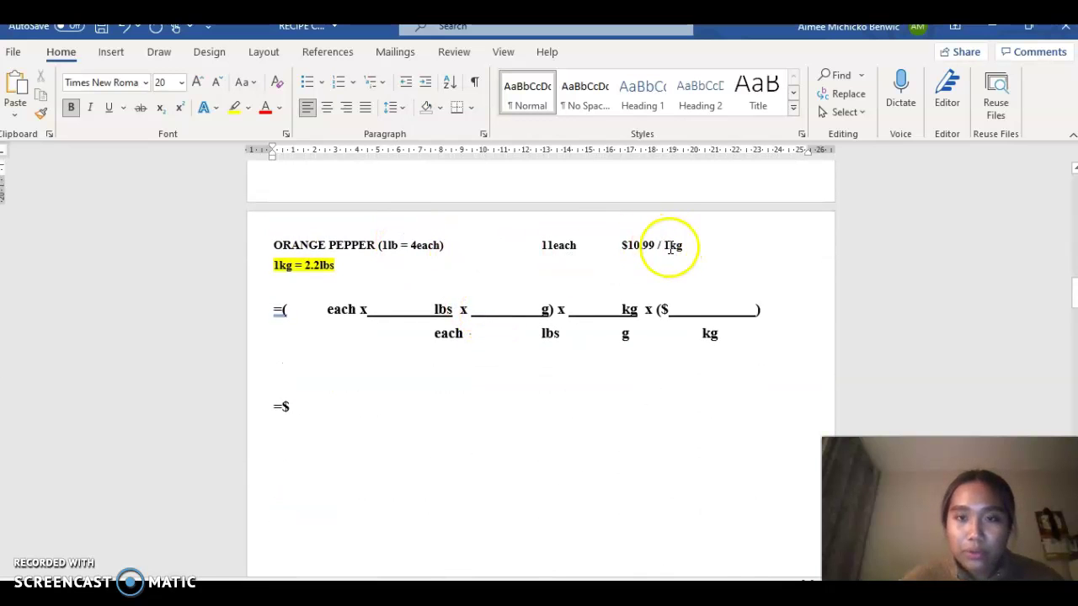
left_click(309, 309)
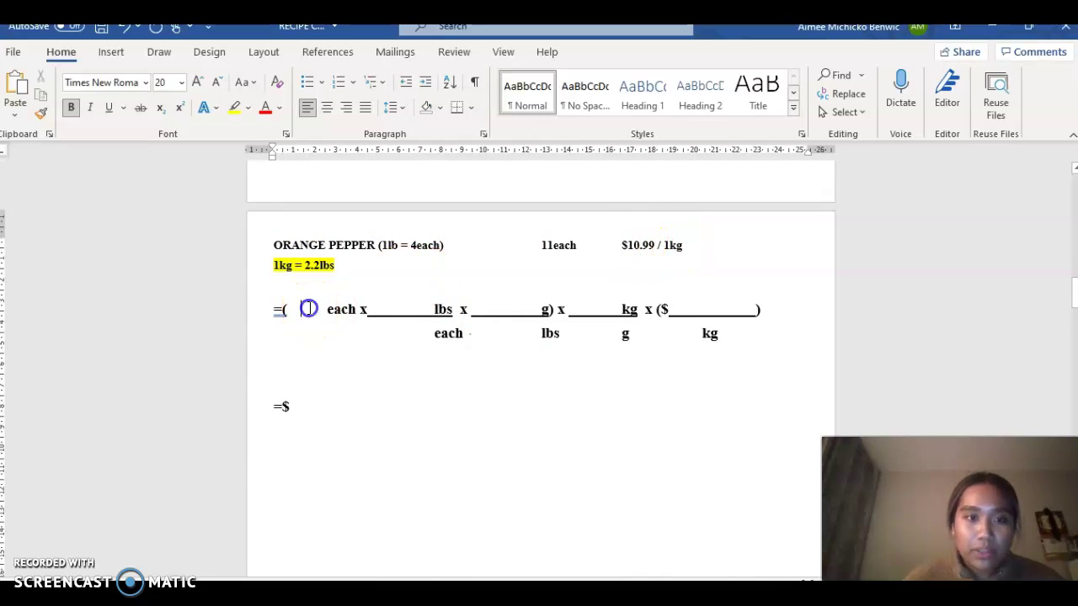
type("11")
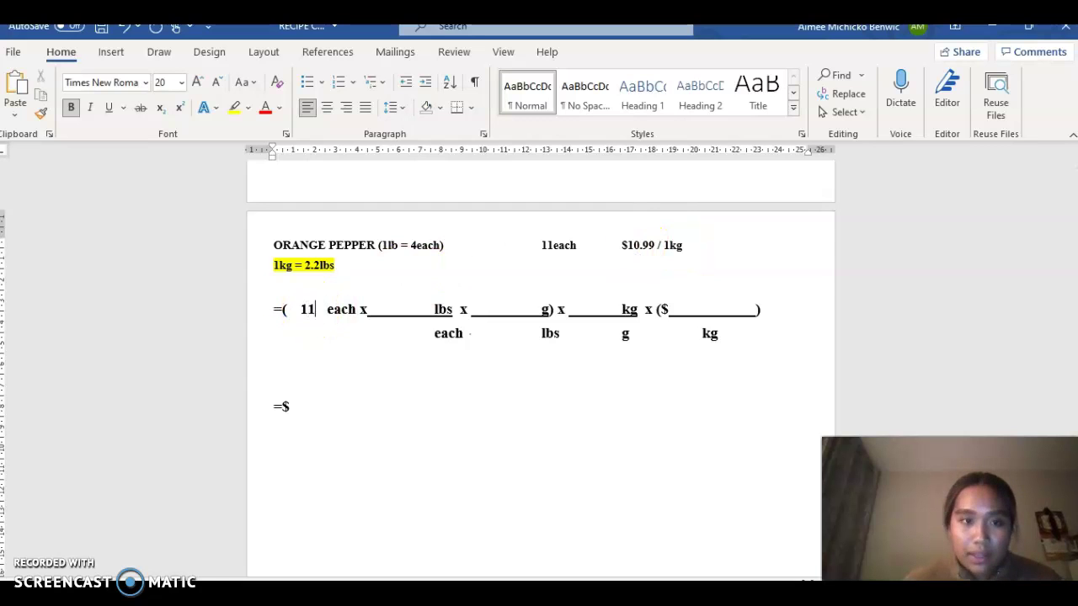
Fill in the orange pepper's each-to-pound conversion as 1 lb per 4 each
left_click(388, 308)
left_click(397, 308)
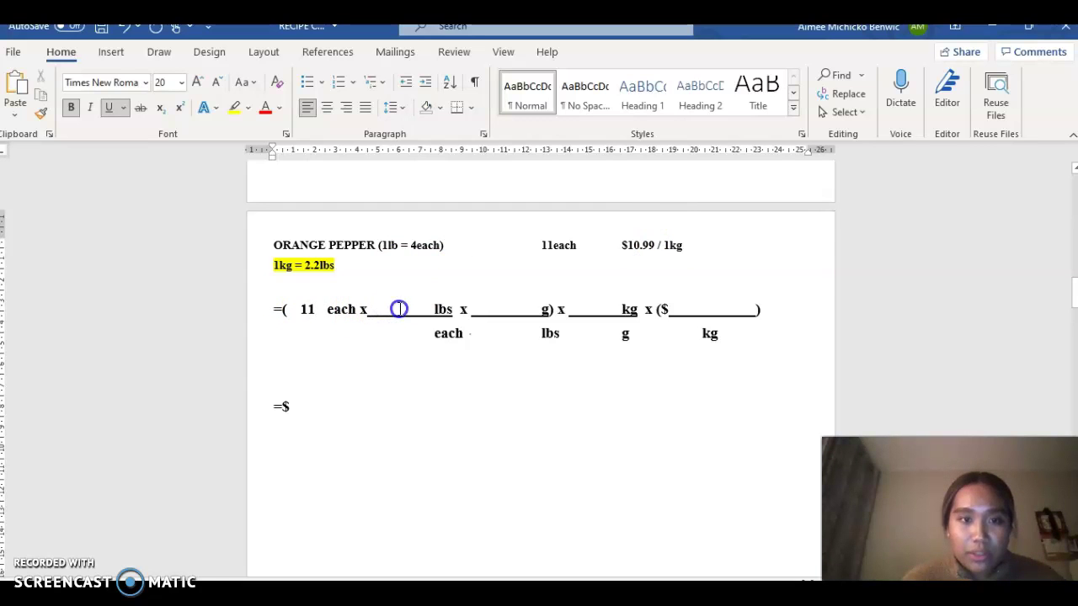
type("1")
left_click(405, 332)
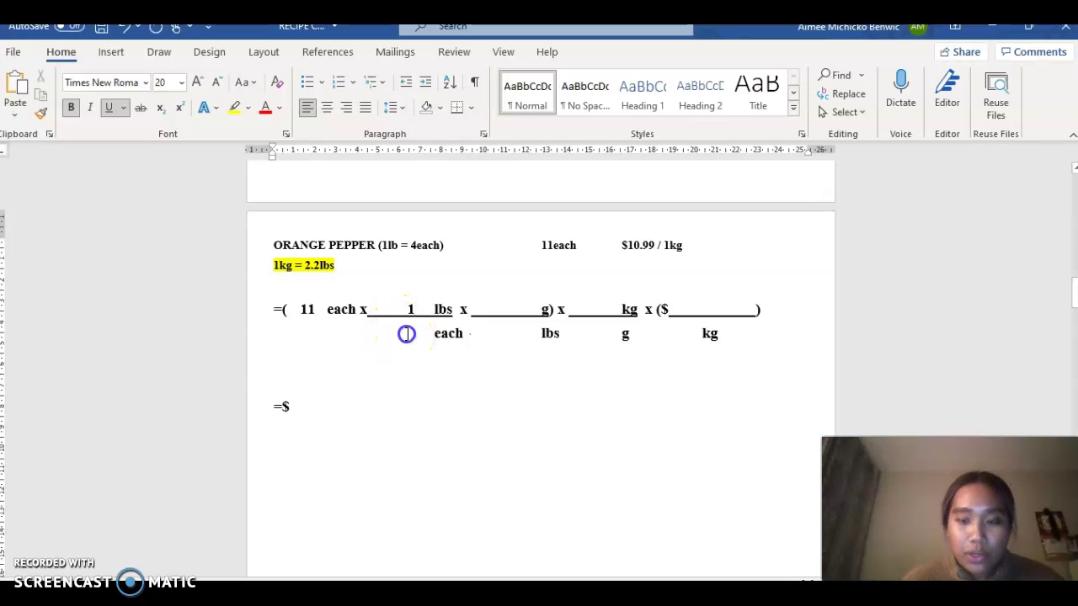
type("4")
Fill in the orange pepper's pound-to-gram conversion as 500 g per 1 lb
left_click(505, 308)
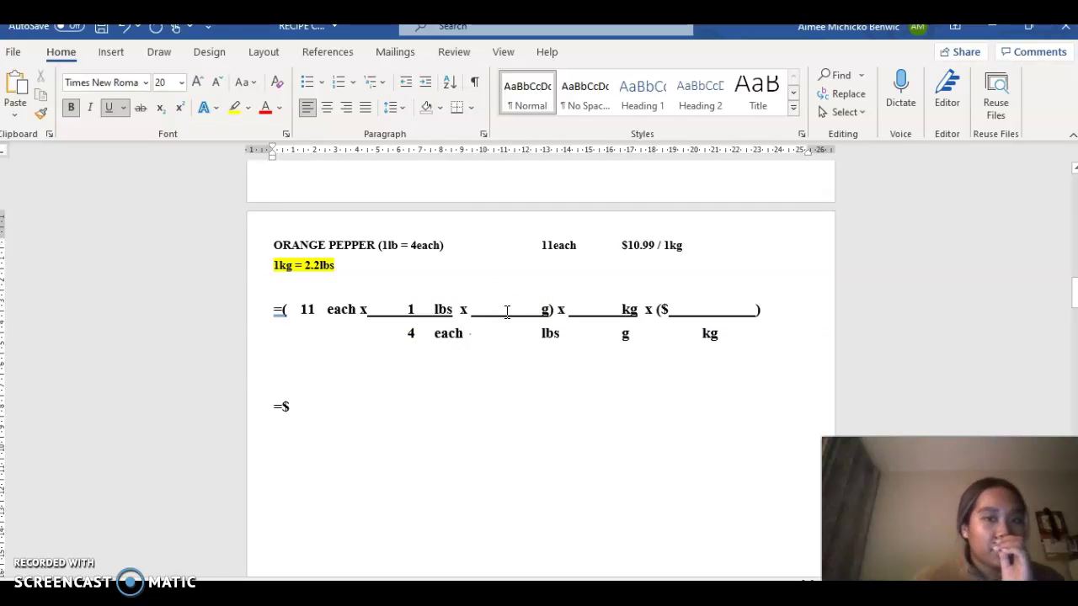
left_click(517, 310)
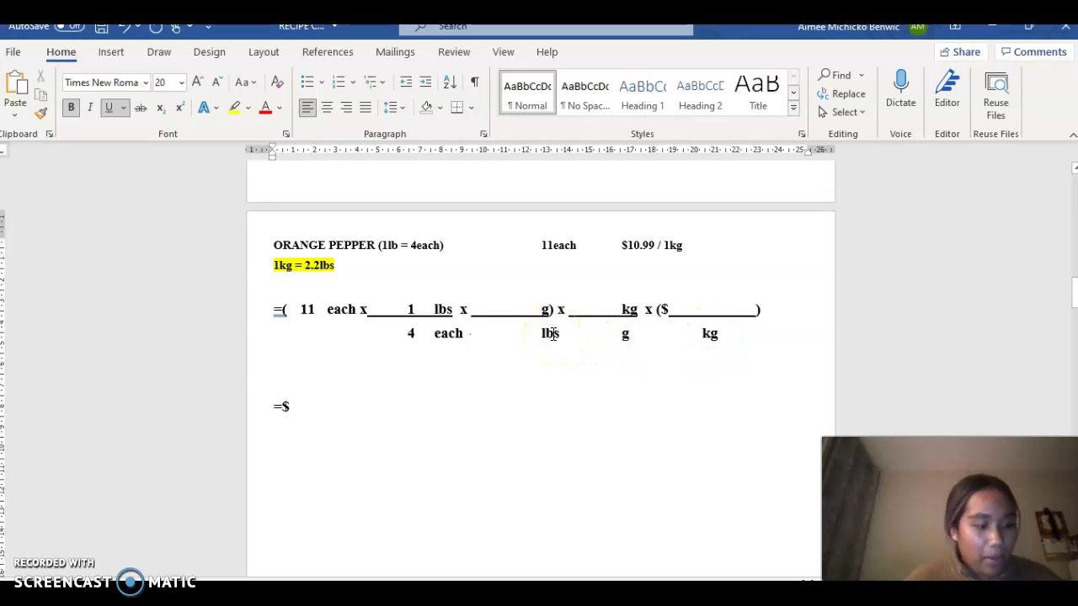
type("500")
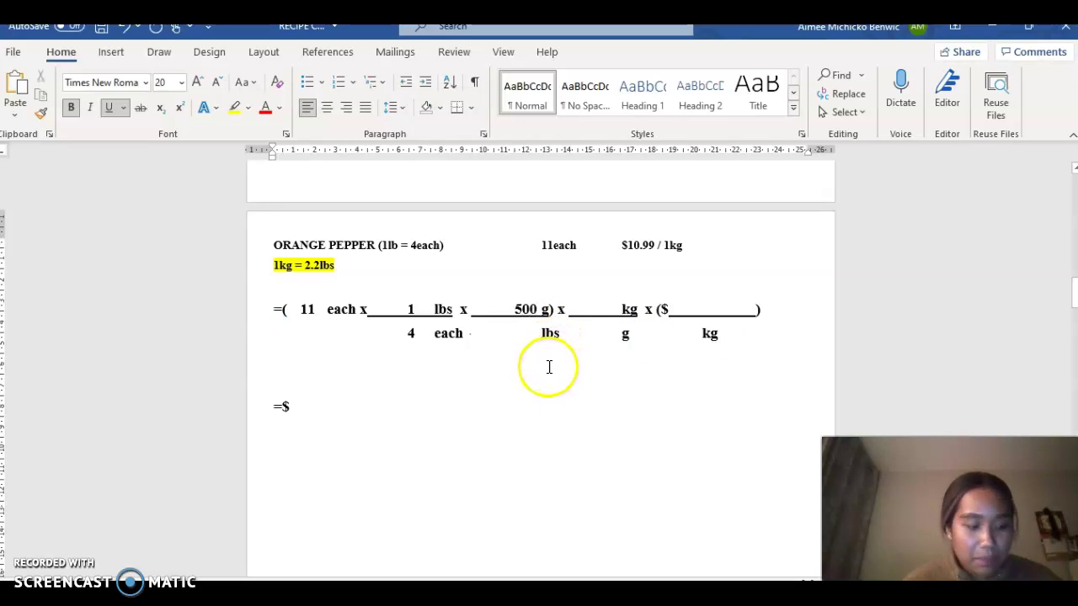
left_click(524, 337)
type("1")
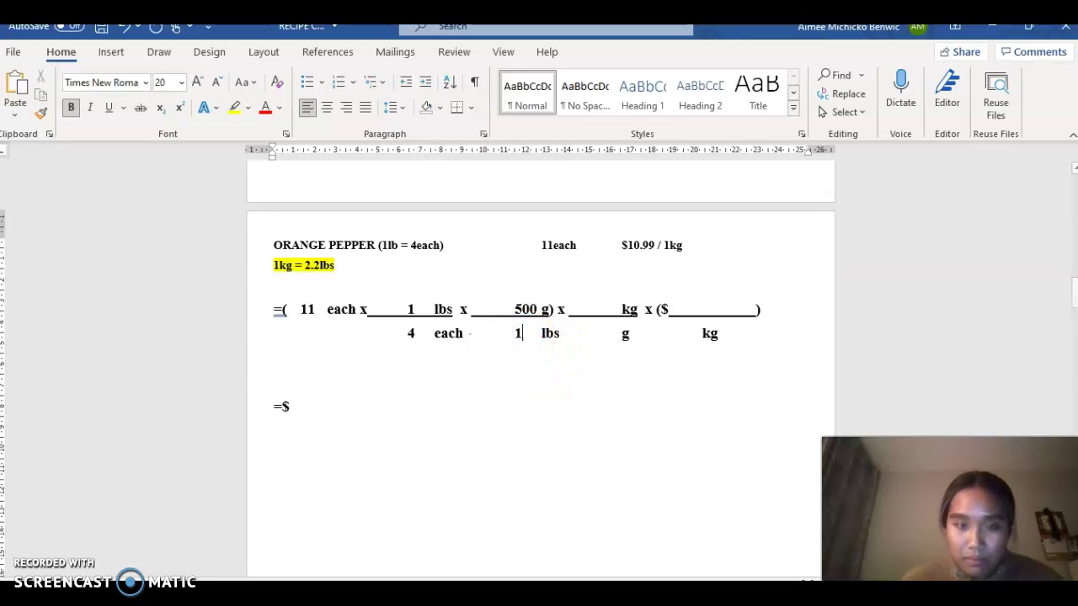
Fill in the orange pepper's gram-to-kilogram conversion as 1 kg per 1000 g
left_click(594, 311)
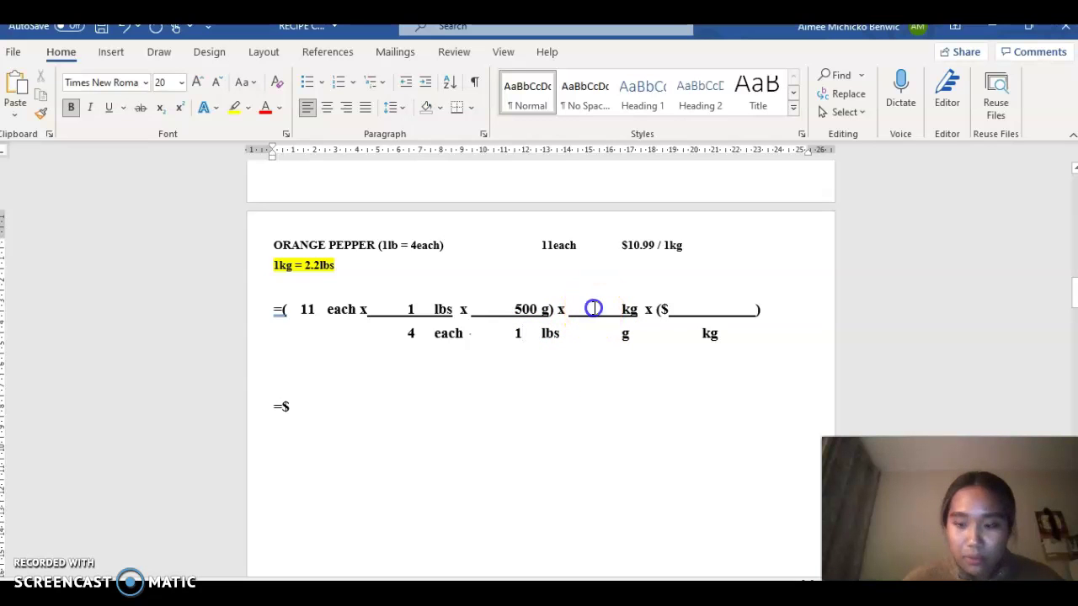
type("1")
left_click(601, 334)
type("1000")
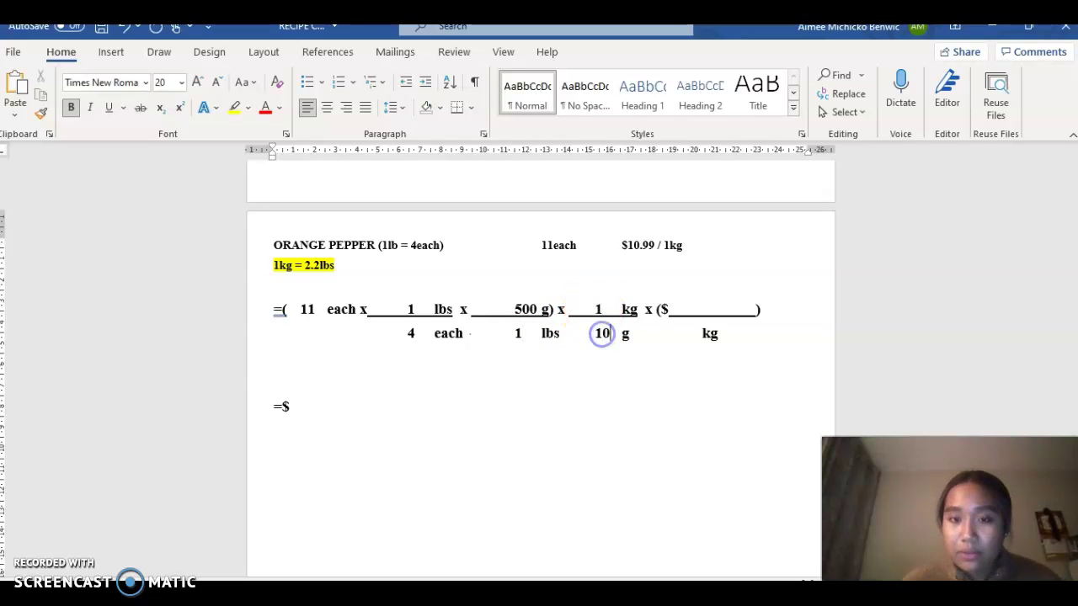
Fill in the orange pepper's price as $10.99 per 1 kg and enter $15.11 as the answer
left_click(707, 309)
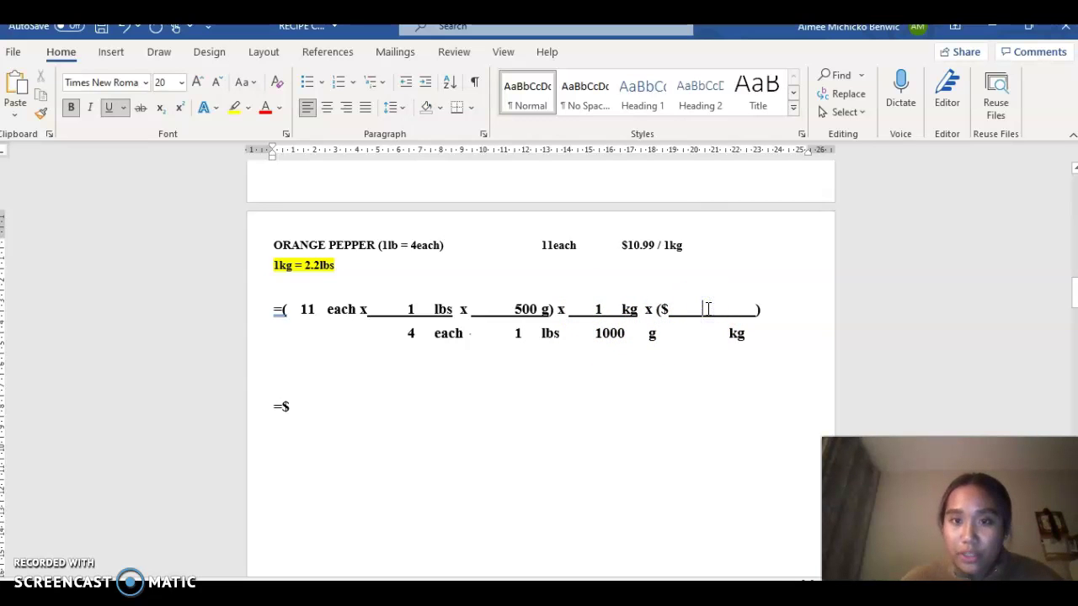
type("10.99")
left_click(717, 333)
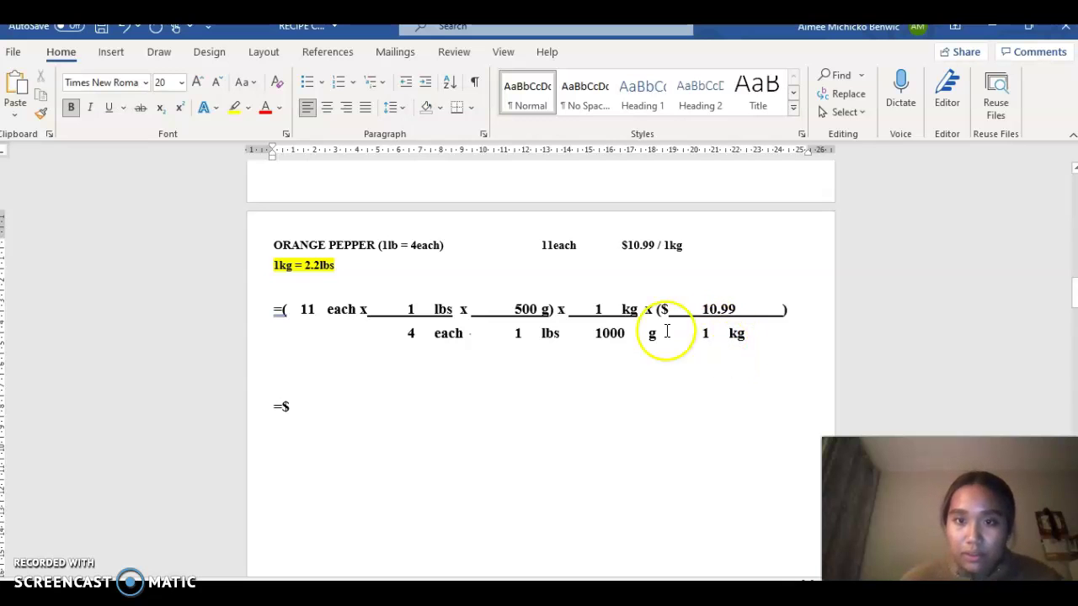
left_click(308, 407)
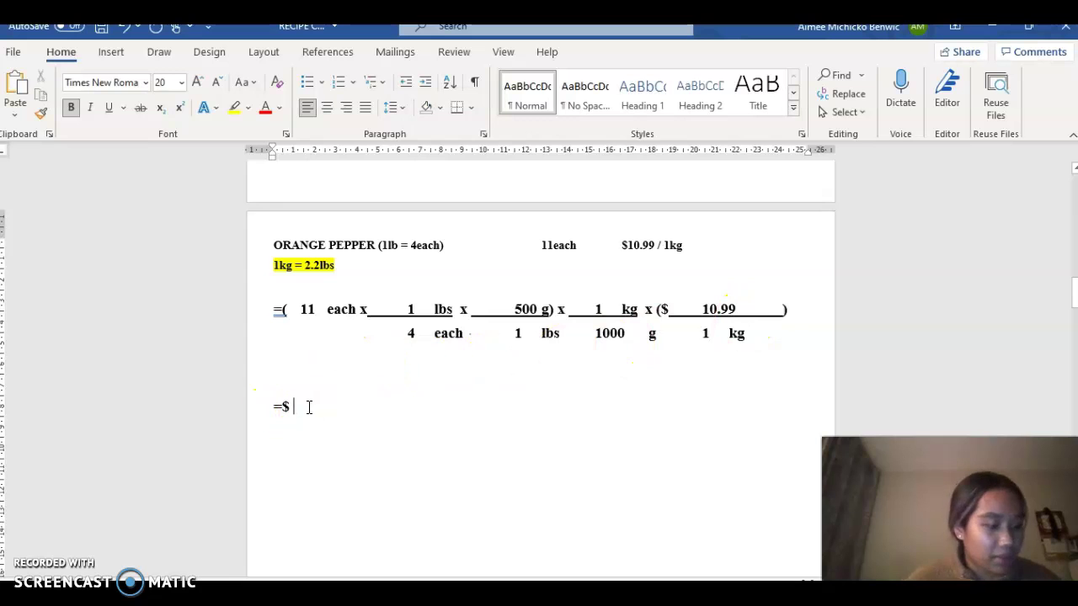
type("15.11")
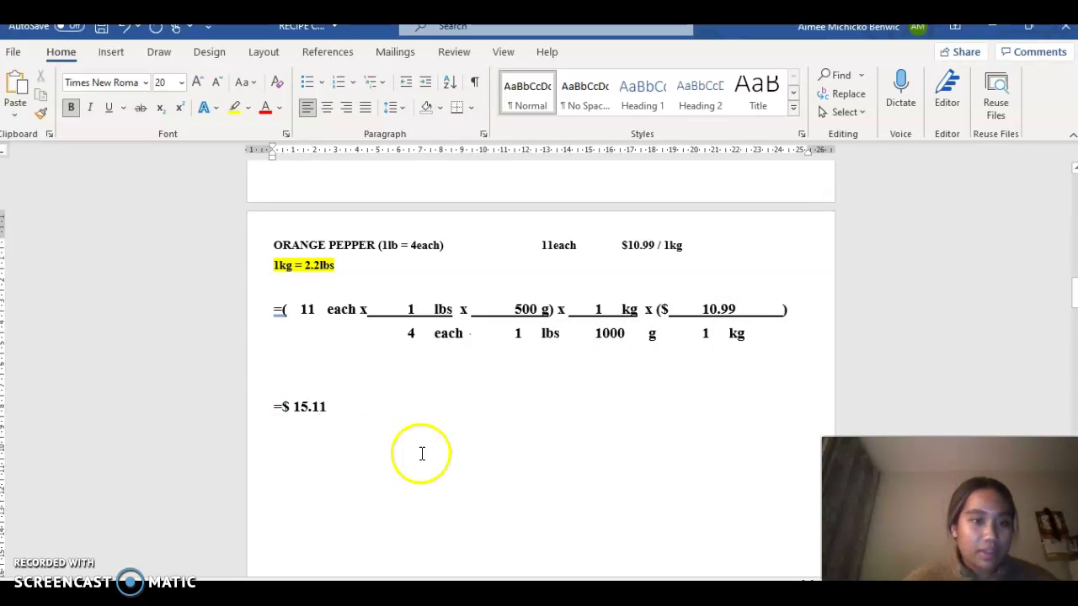
Switch to the Excel sheet and complete the orange pepper cost formula in G6 as =(C6/4*500/1000)*(E6)
scroll(421, 455, "down", 3)
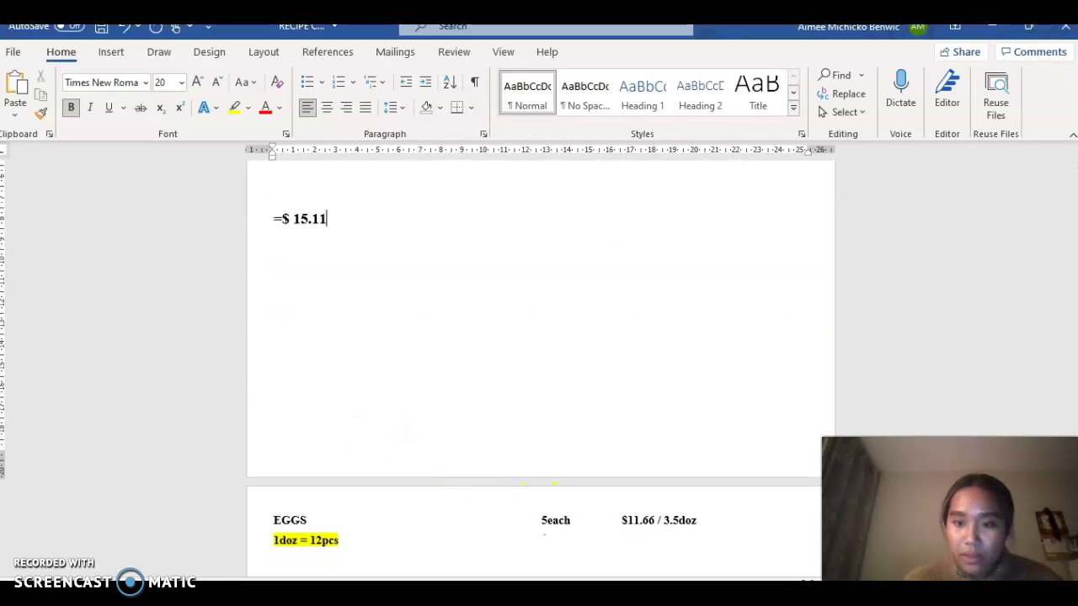
key("alt+Tab")
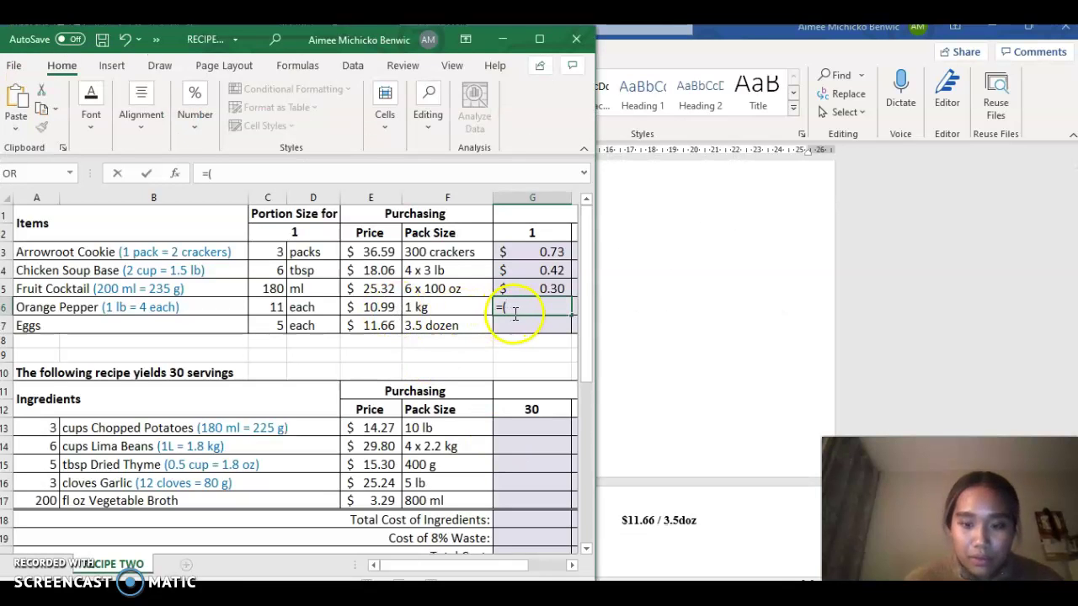
left_click(265, 306)
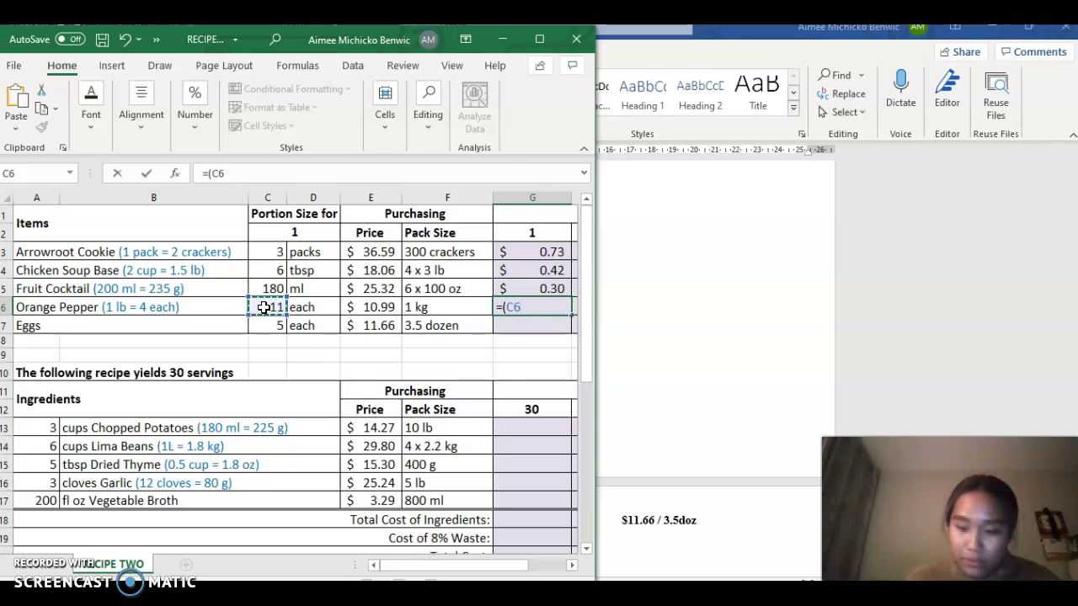
type("/4*500")
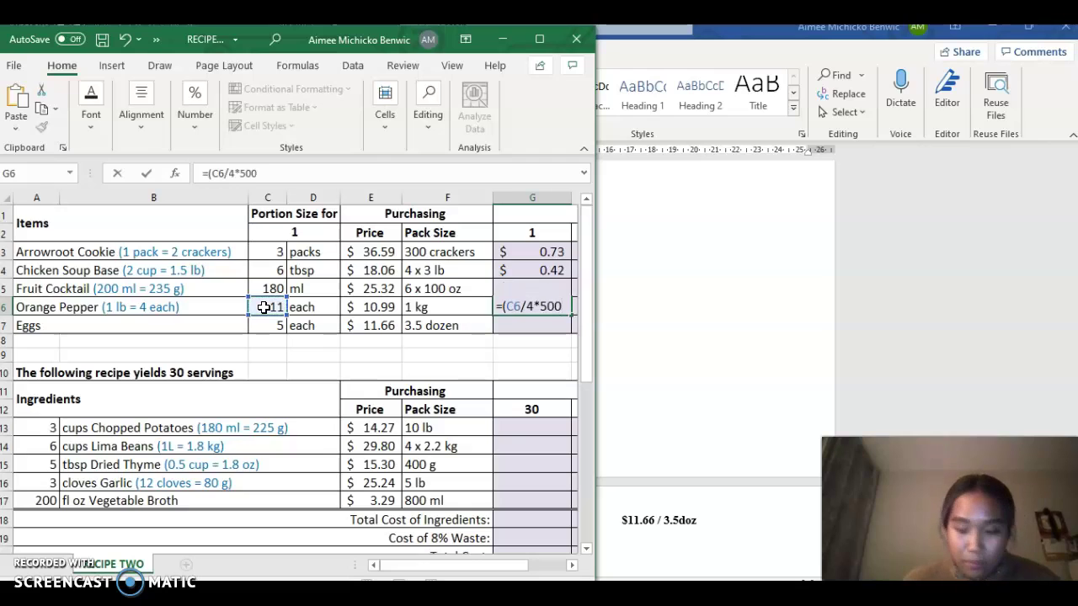
type("/")
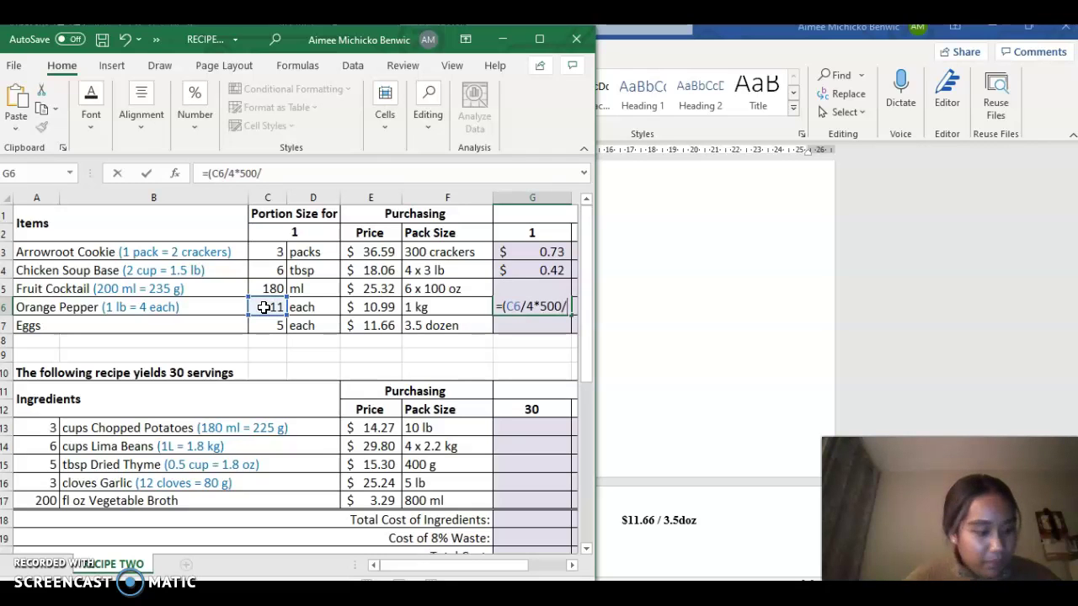
type("100")
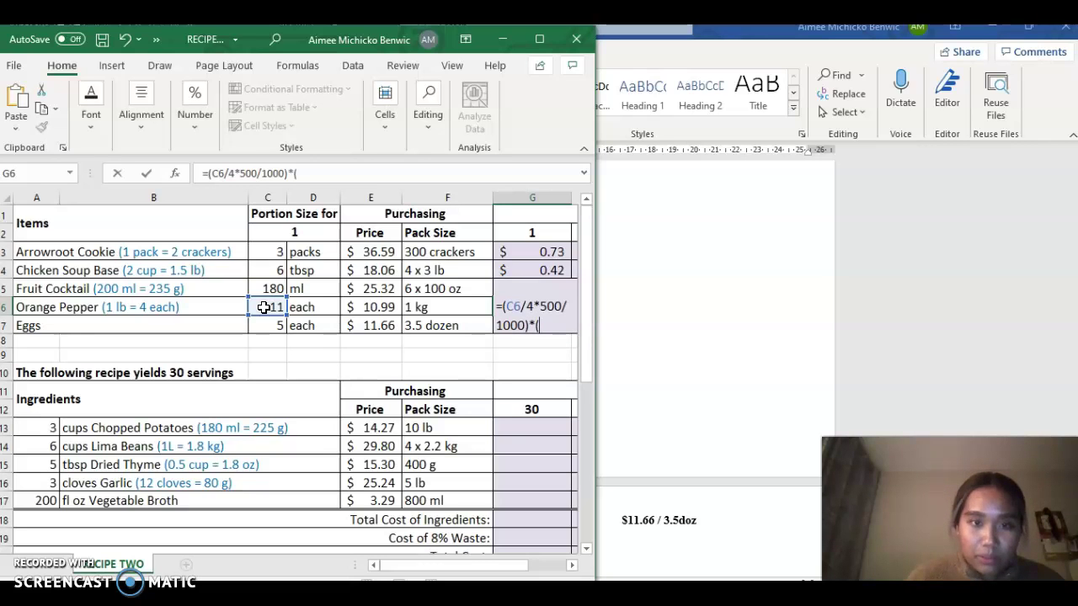
type("0)*(")
left_click(364, 306)
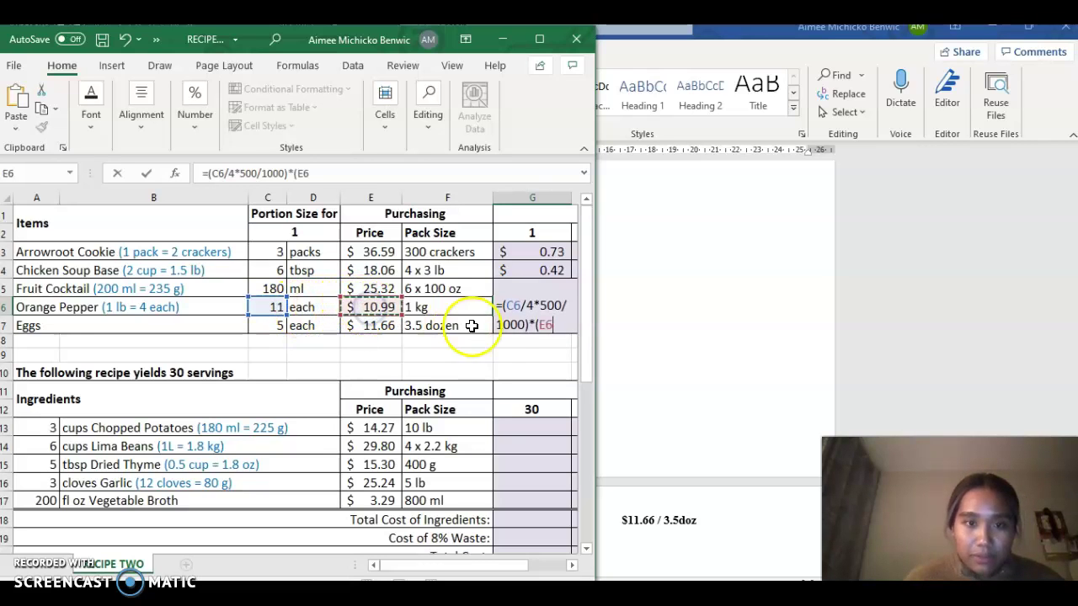
type("/")
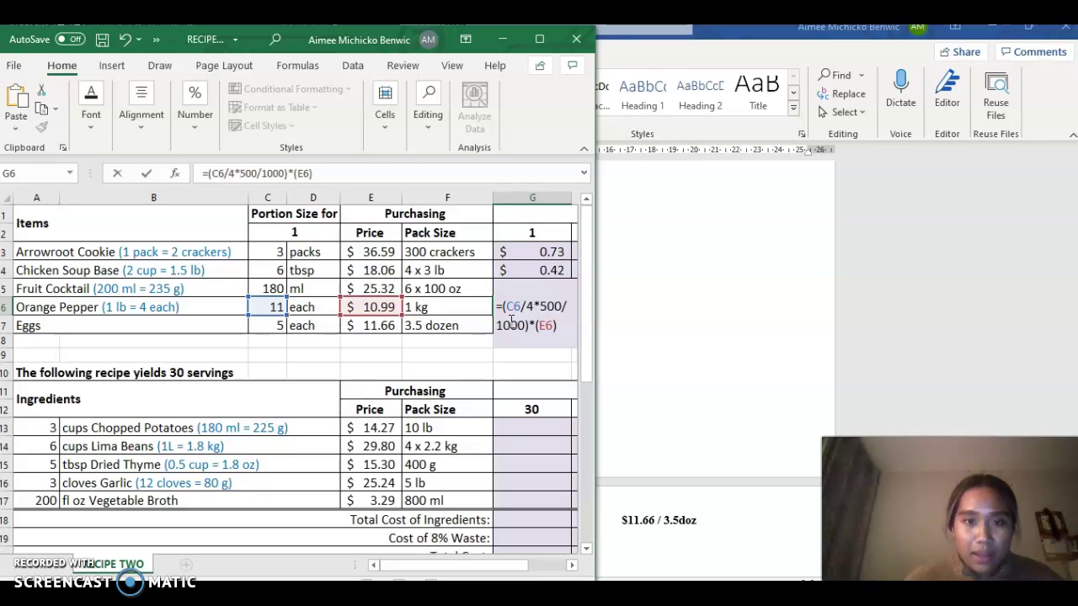
key("Return")
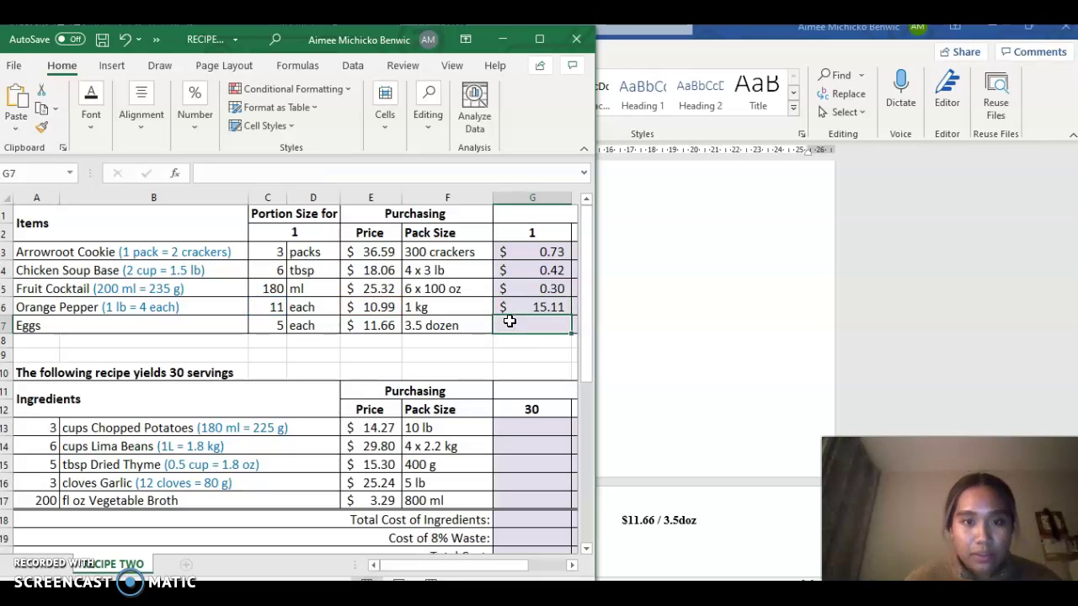
Start the eggs formula in G7 with =( and switch to the Word worksheet to fill in the eggs' portion as 5 each
left_click(530, 325)
type("=(")
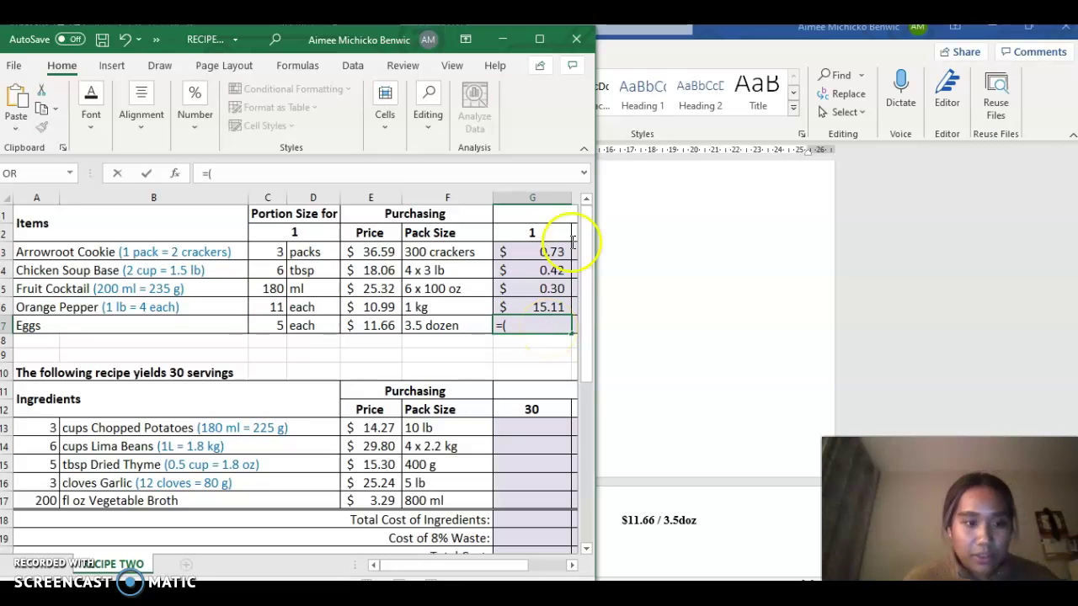
left_click(647, 314)
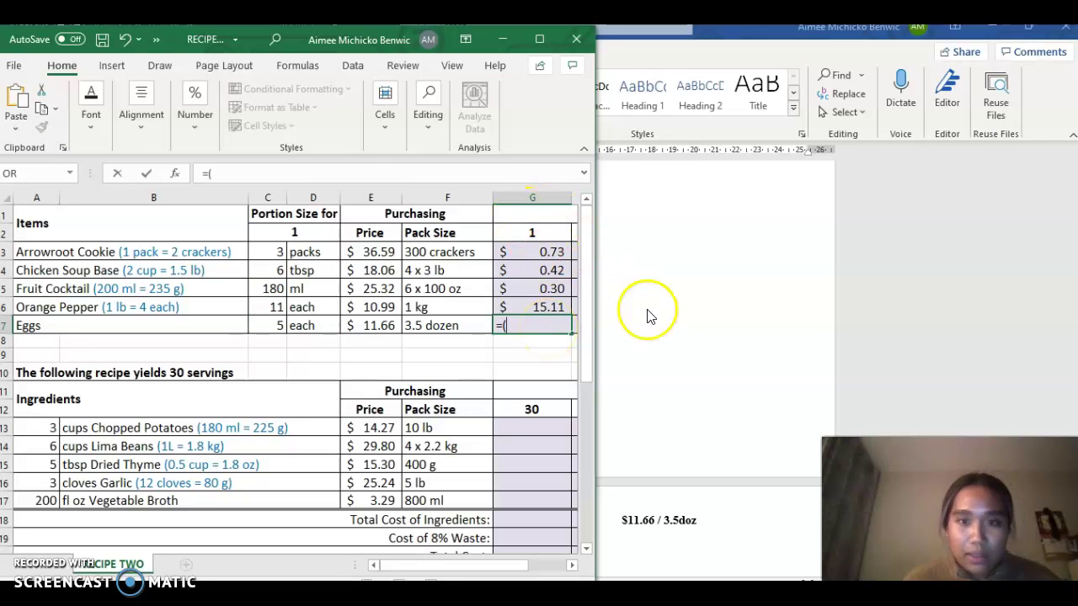
scroll(470, 457, "down", 5)
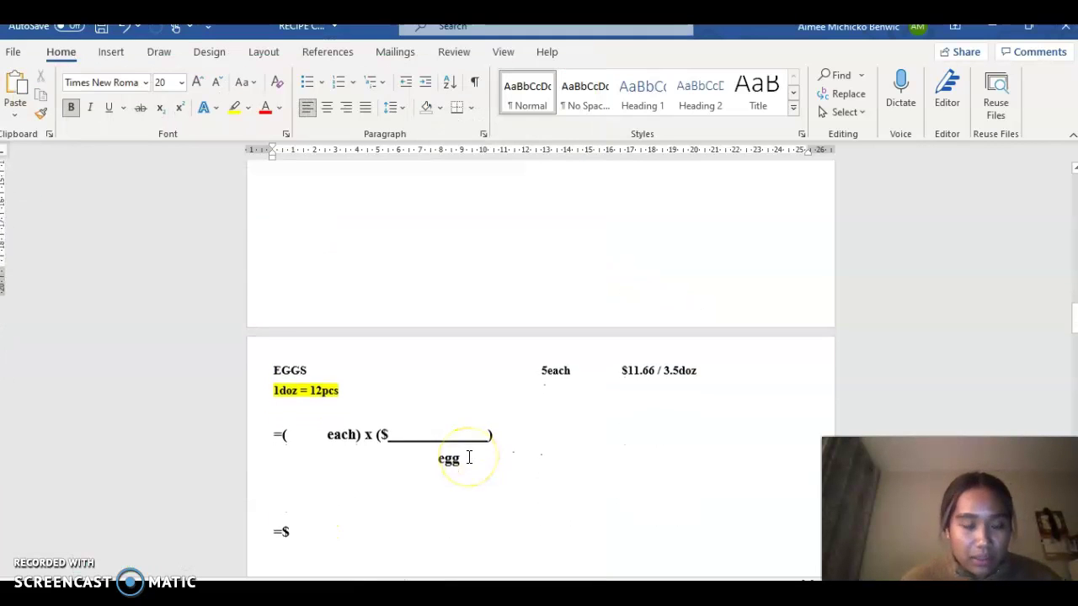
scroll(469, 456, "down", 1)
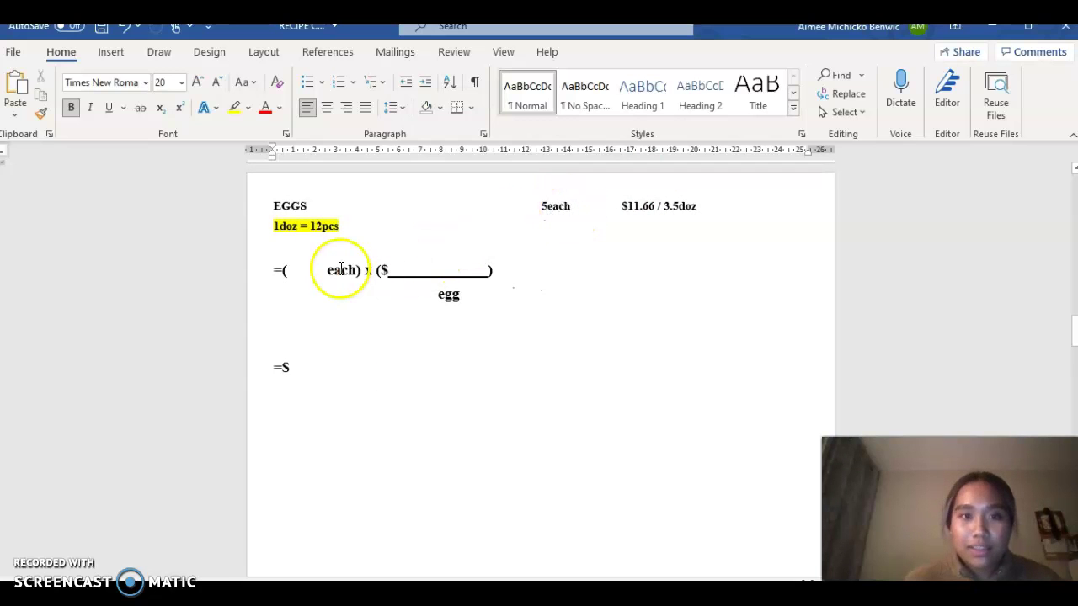
left_click(308, 269)
type("5")
Fill in $11.66 as the purchase price in the eggs equation
left_click(422, 265)
type("11")
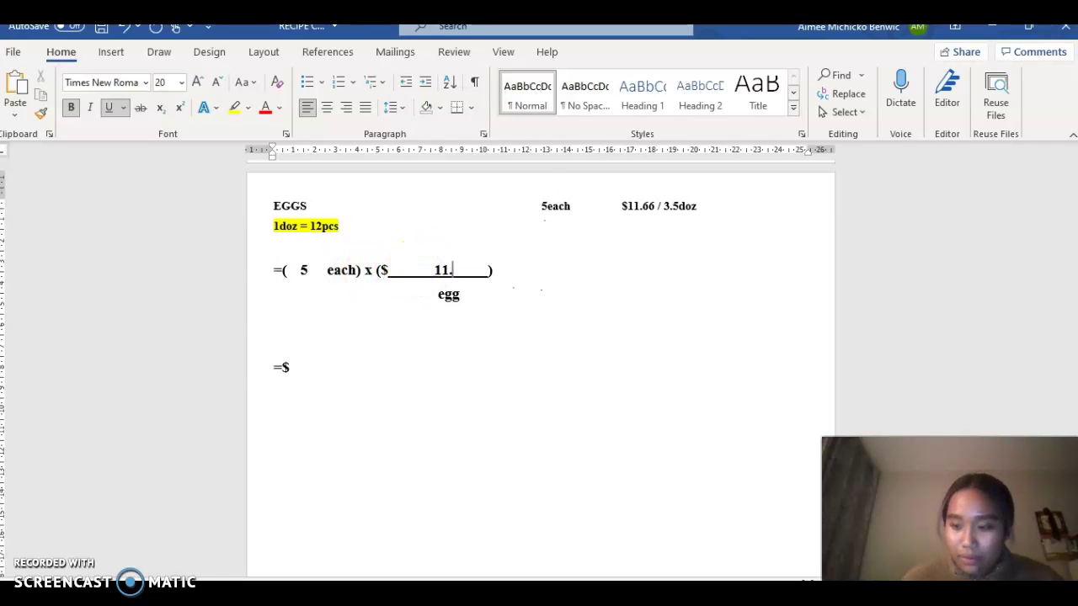
type(".66")
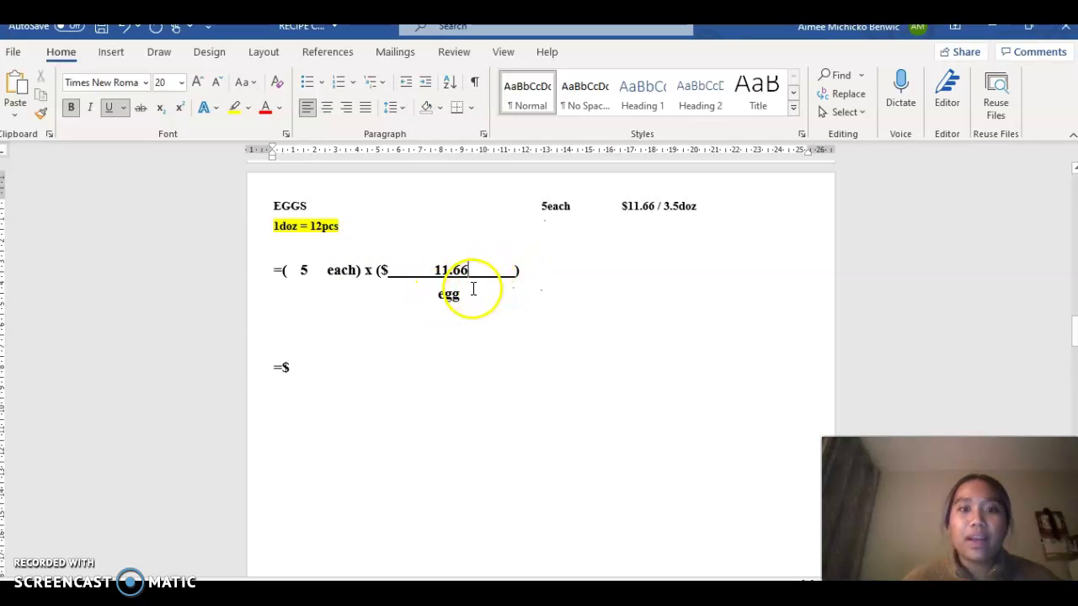
Note the dozen-to-egg conversion 3.5x12=42egss beside the eggs equation
left_click(548, 279)
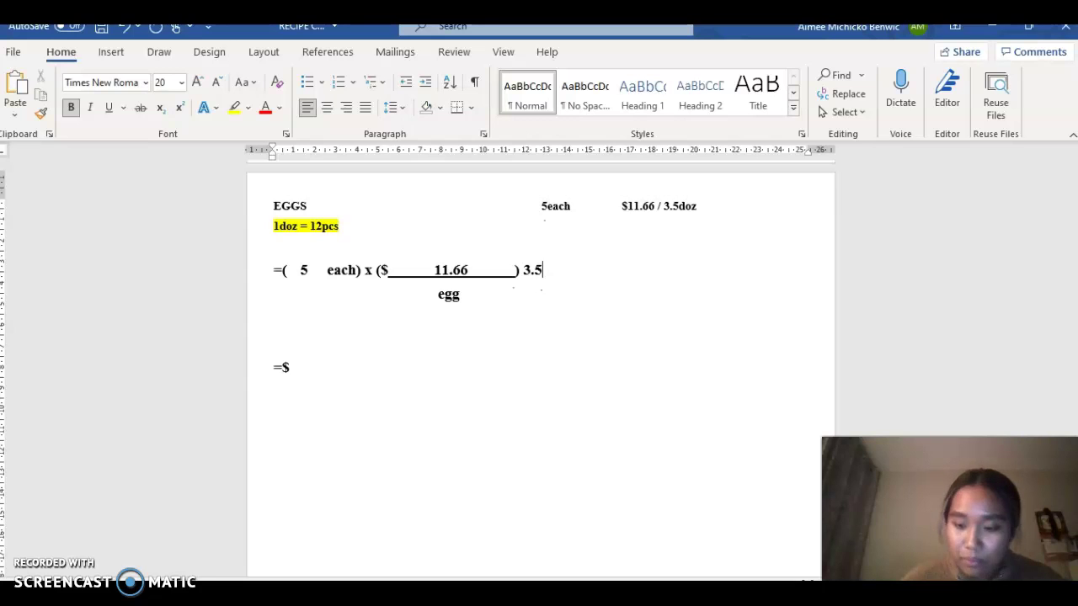
type("2")
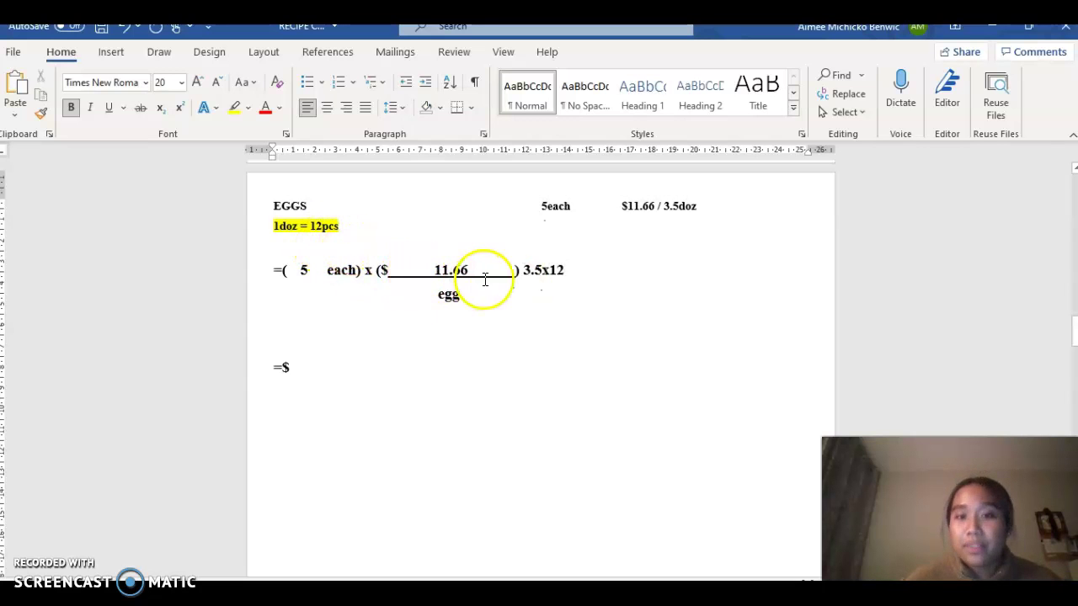
type("=")
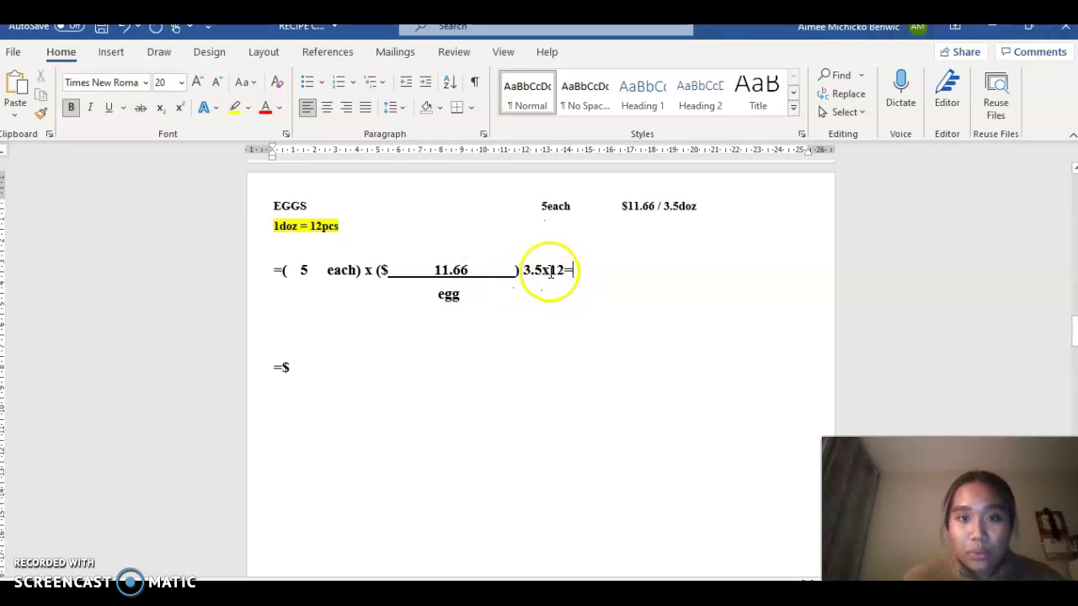
type("42eg")
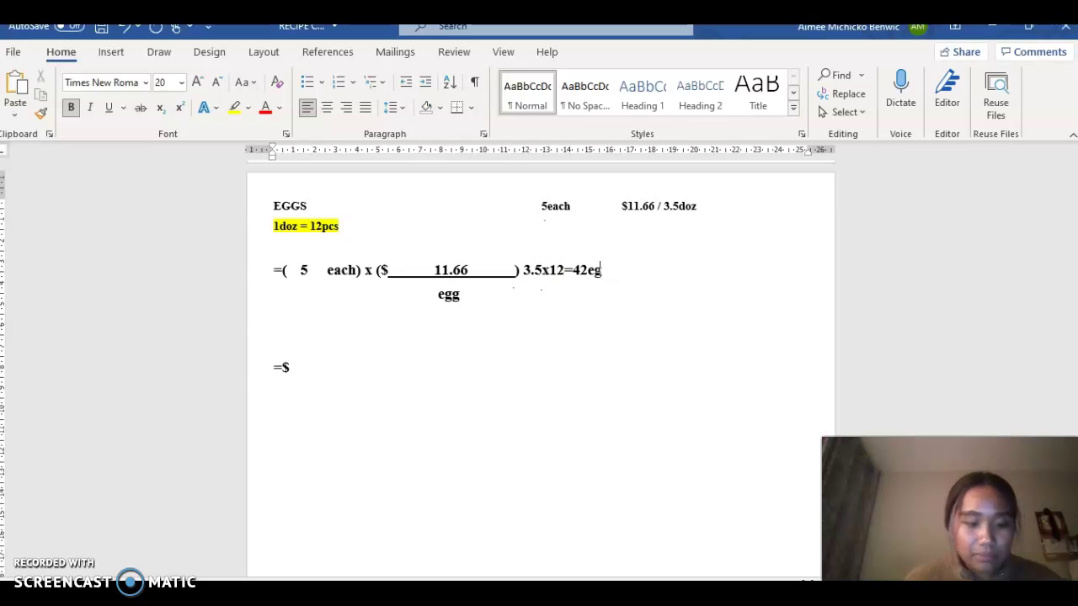
type("ss")
Fill in 42 as the egg count under the price and enter $1.39 as the eggs' answer
left_click(438, 294)
type("42")
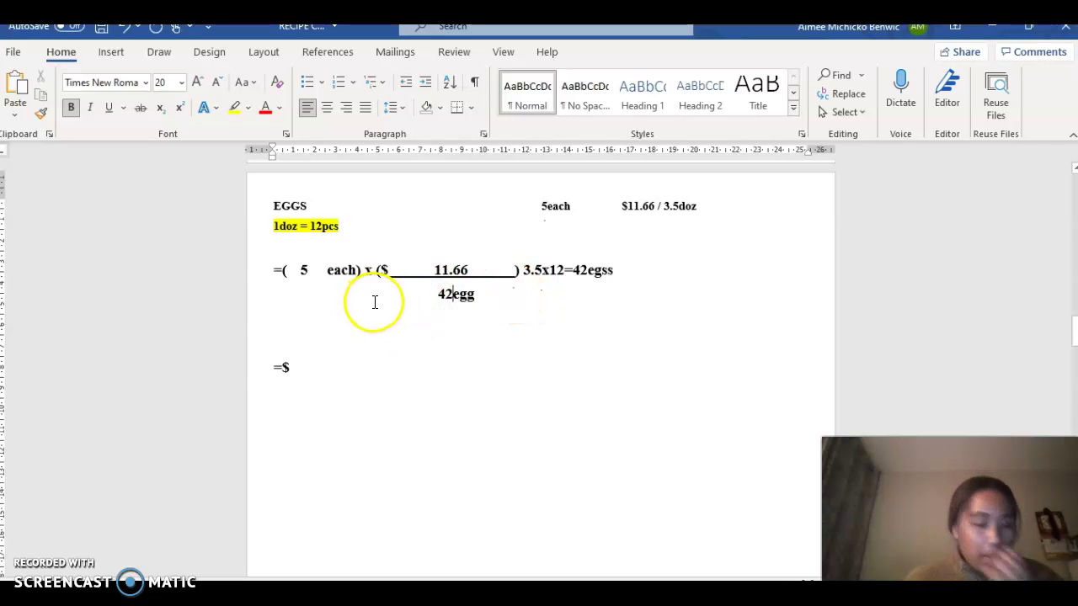
left_click(341, 369)
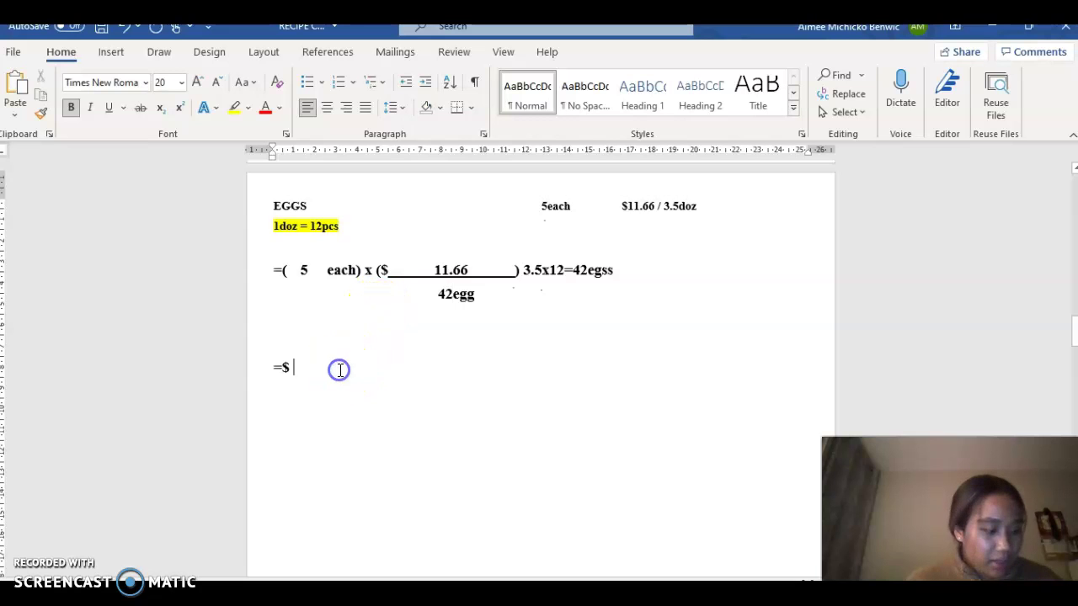
type("1.39")
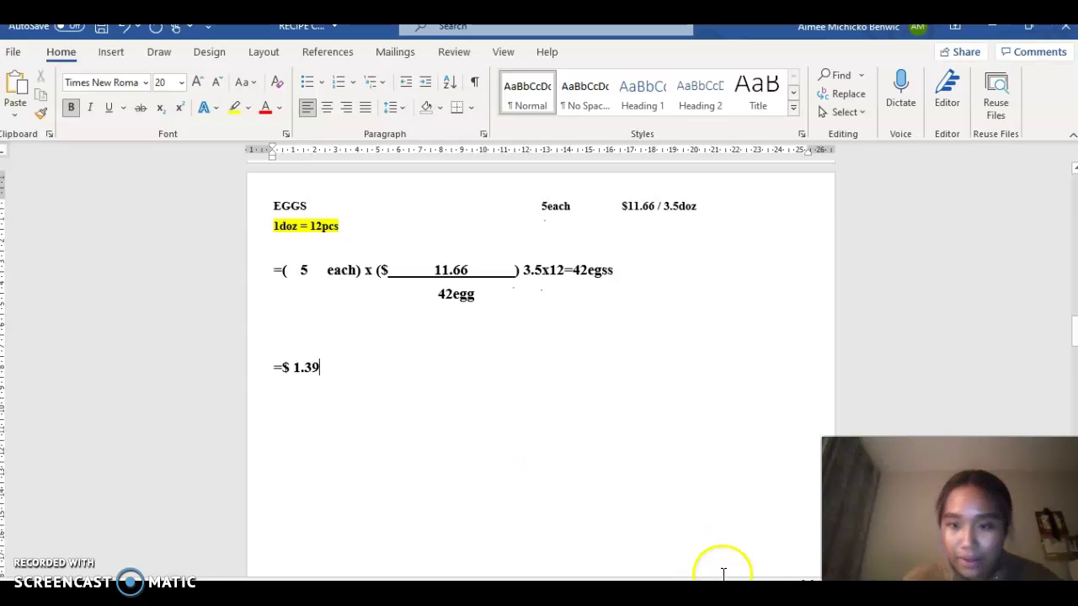
Switch to the Excel sheet and complete the eggs cost formula in G7 as =(C7)*(E7/42)
key("alt+Tab")
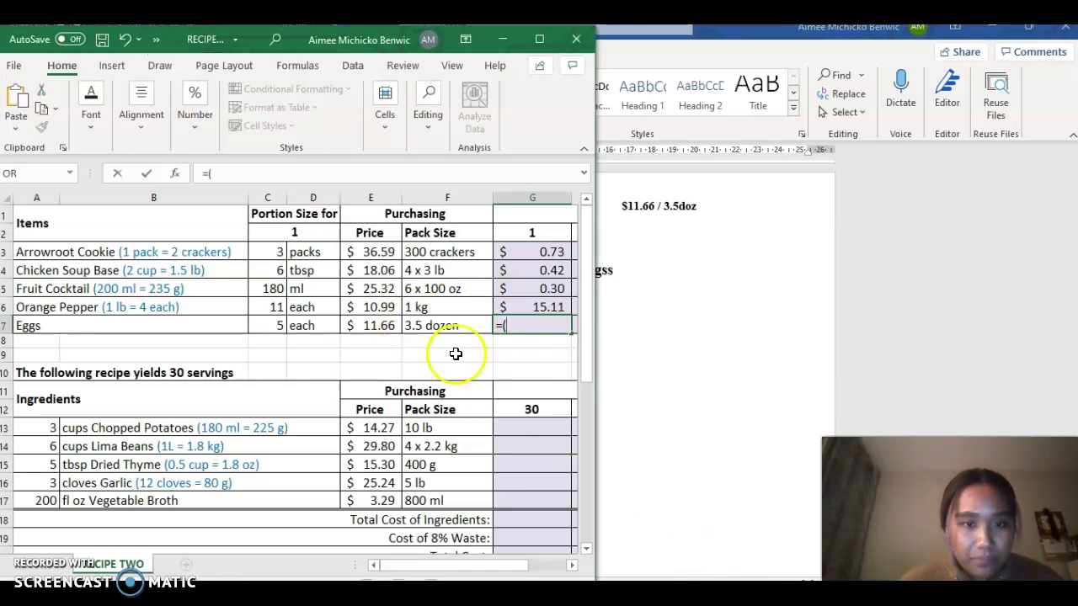
left_click(269, 326)
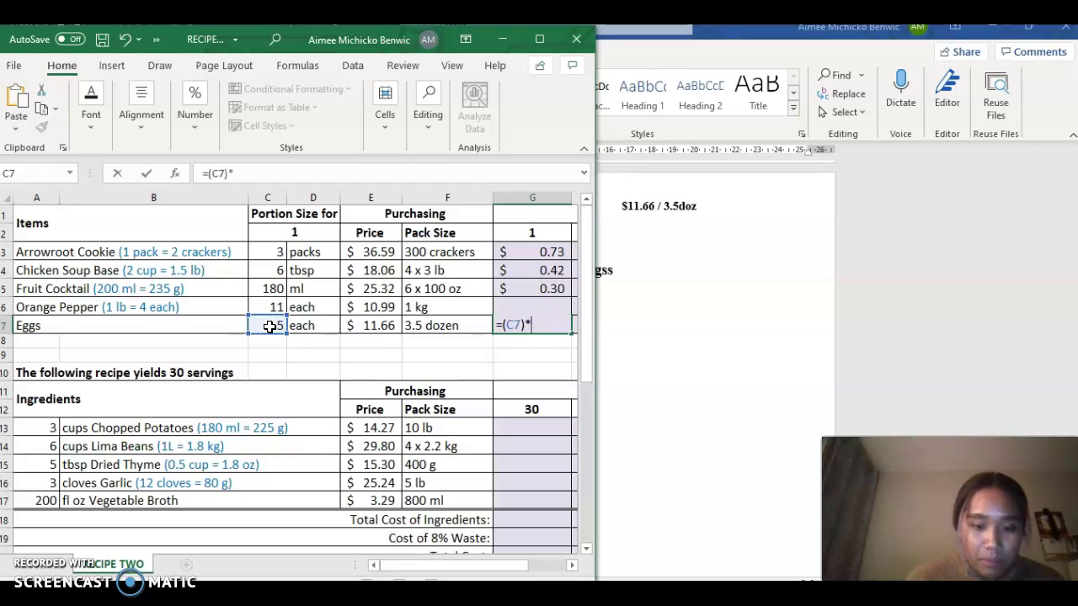
left_click(378, 325)
type("/42")
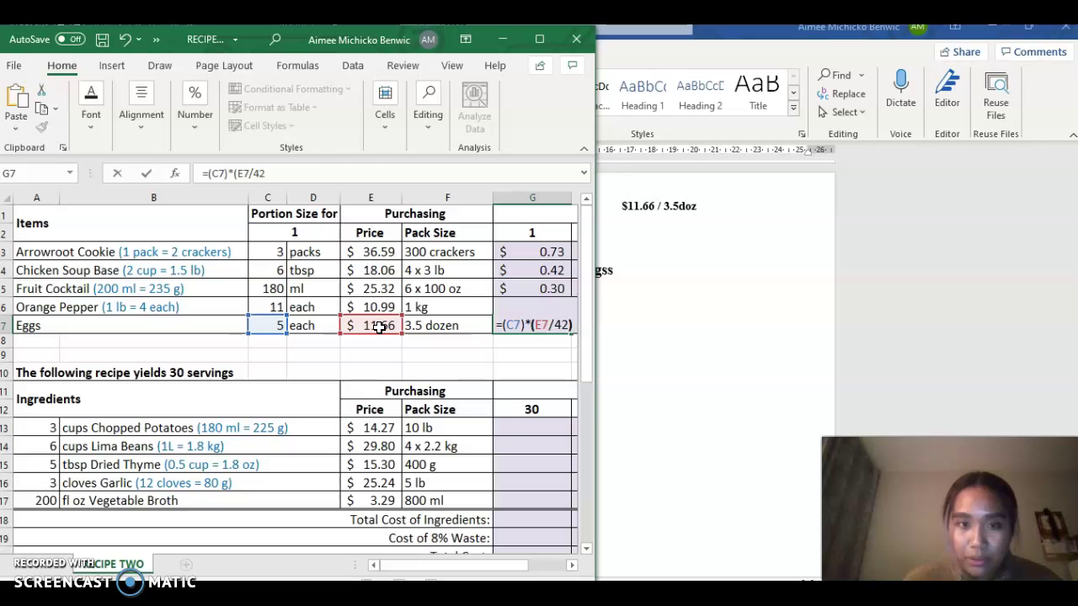
type(")")
key("Return")
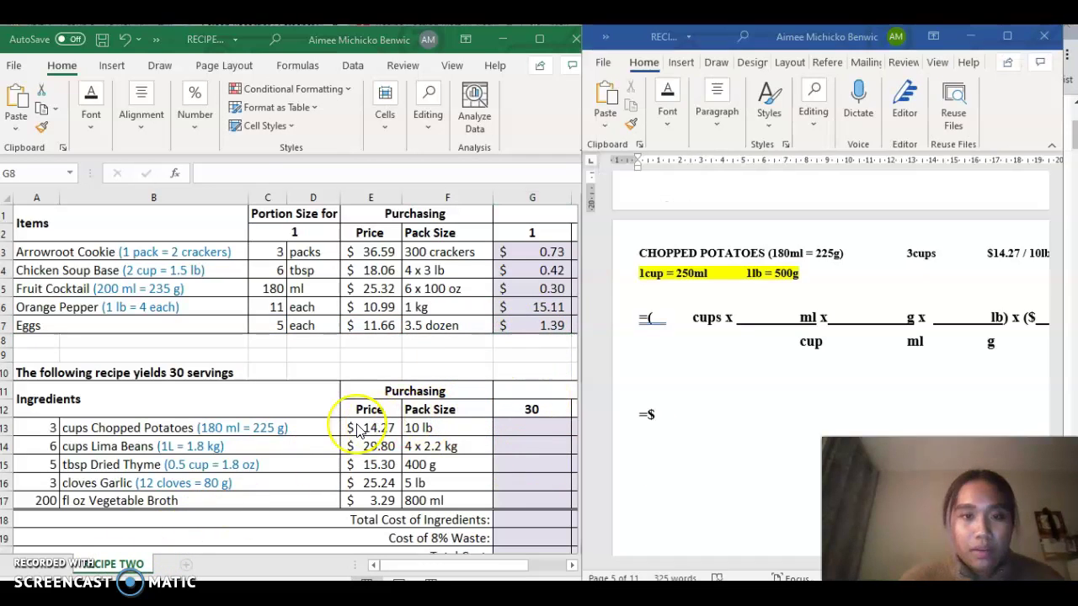
Switch to the Word worksheet and fill in the chopped potatoes' portion as 3 cups, converted at 250 ml per 1 cup
scroll(361, 425, "down", 1)
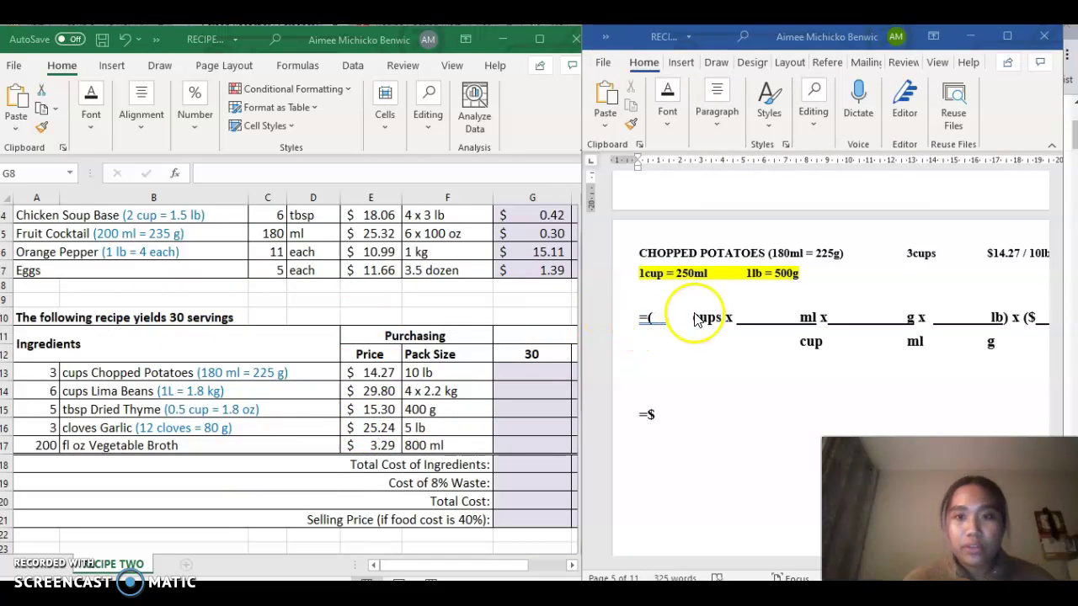
left_click(1008, 38)
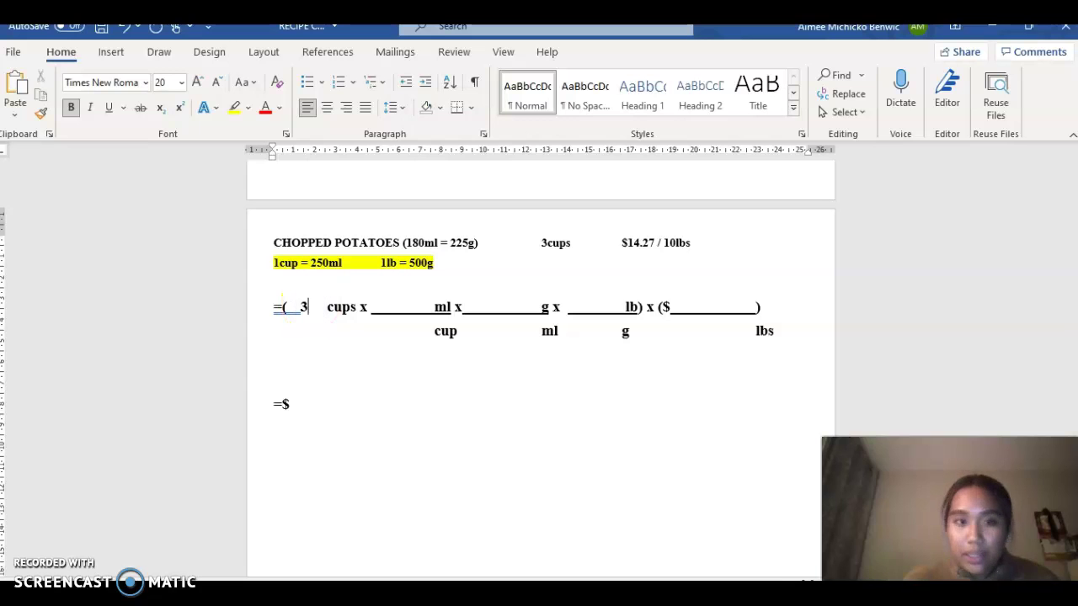
left_click(401, 306)
type("250")
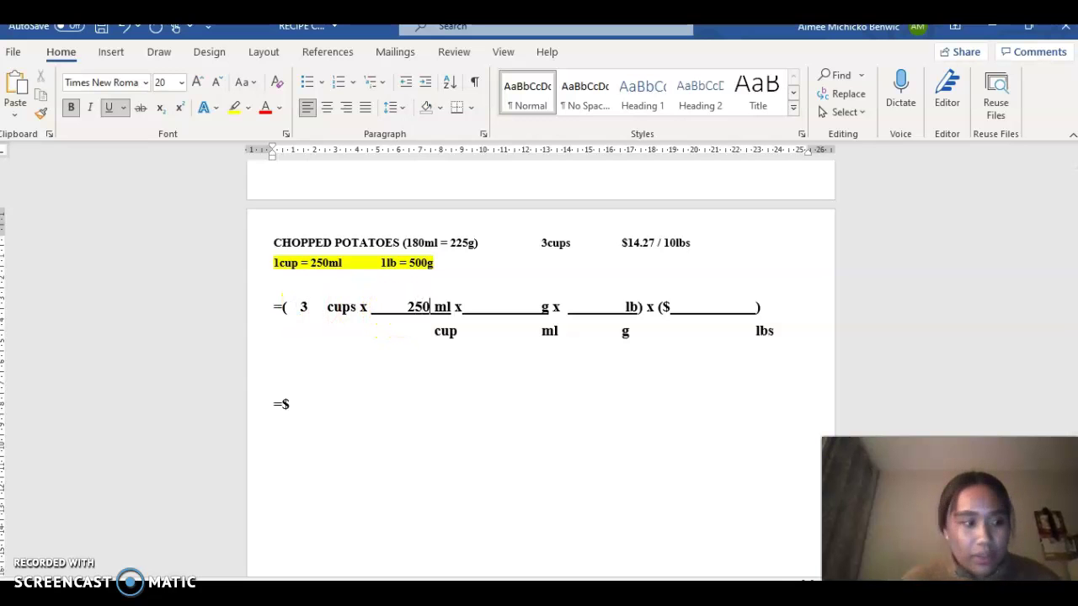
left_click(408, 332)
type("1")
Fill in the chopped potatoes' weight conversions as 225 g per 180 ml and 1 lb per 500 g
left_click(494, 304)
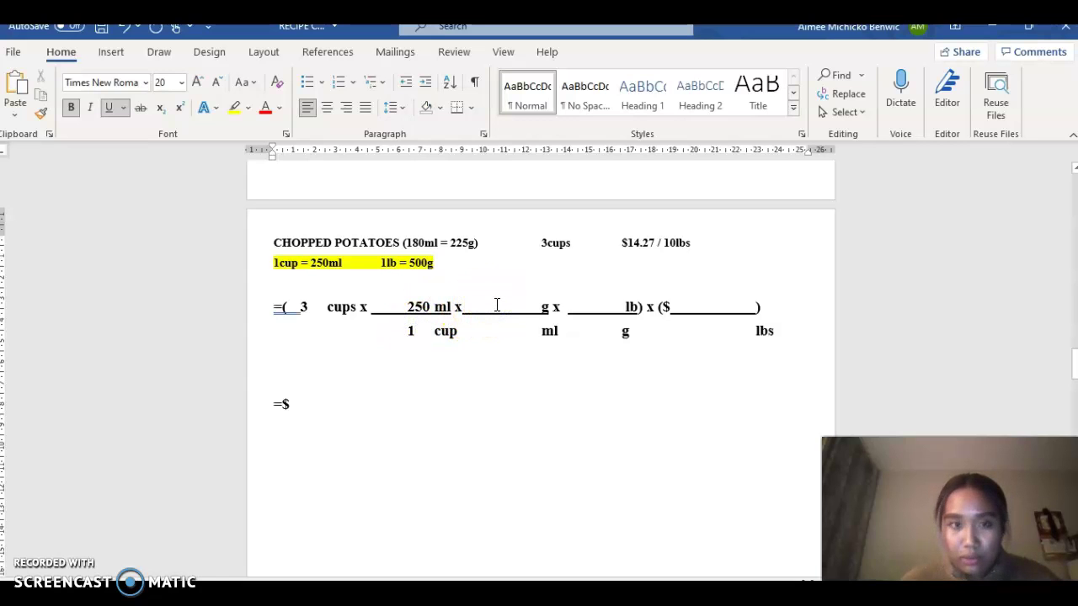
type("225")
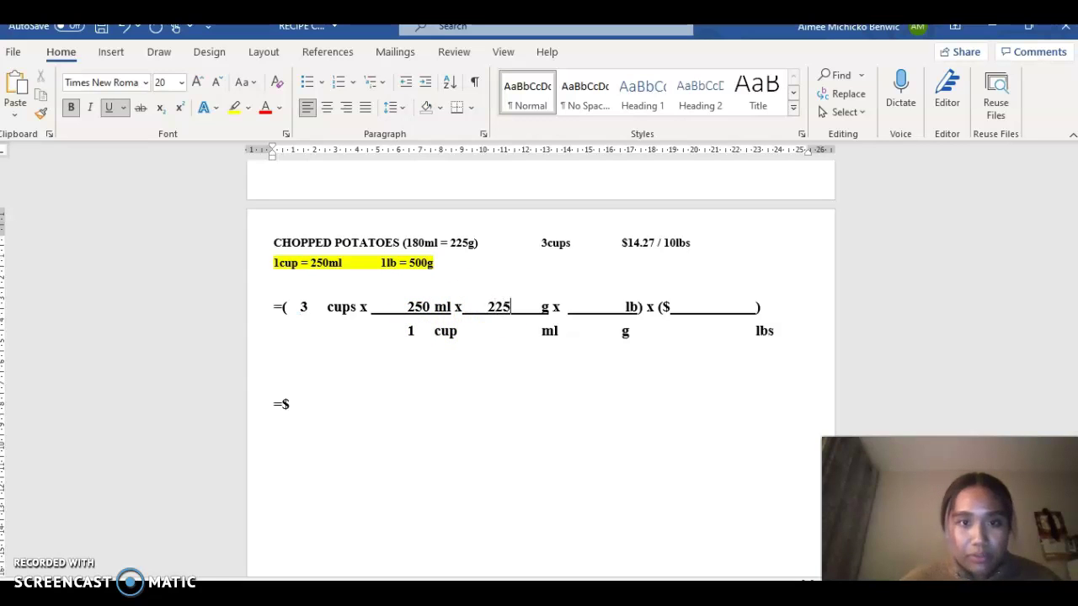
left_click(513, 330)
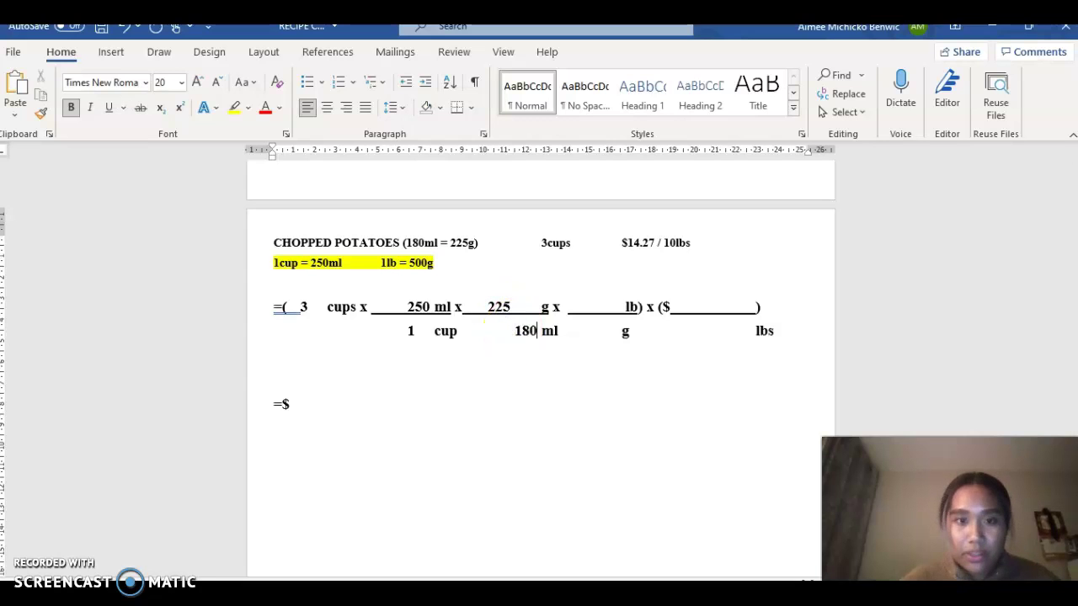
left_click(598, 307)
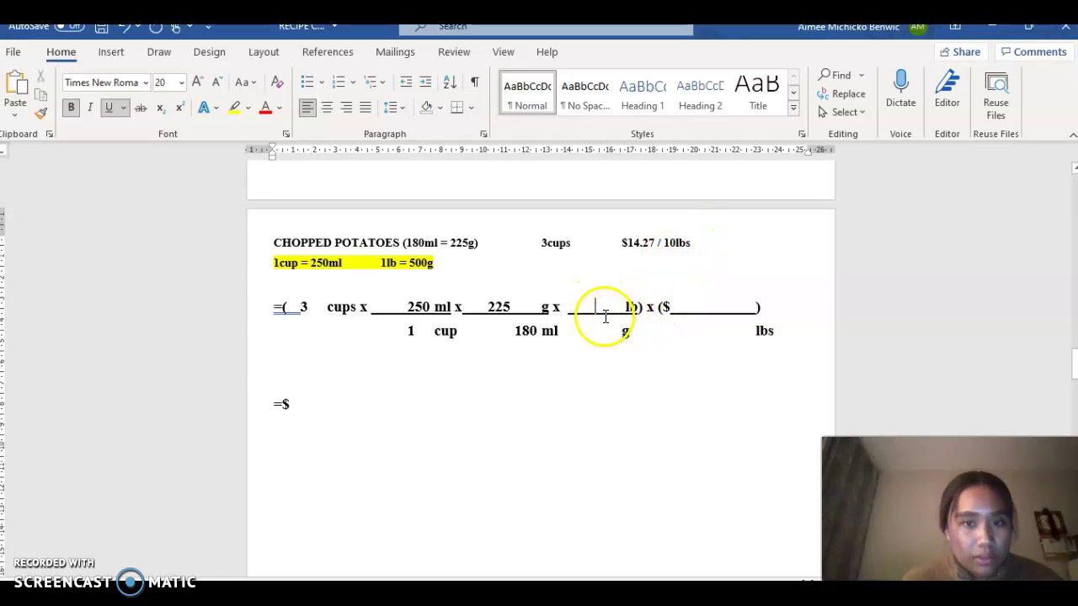
type("1")
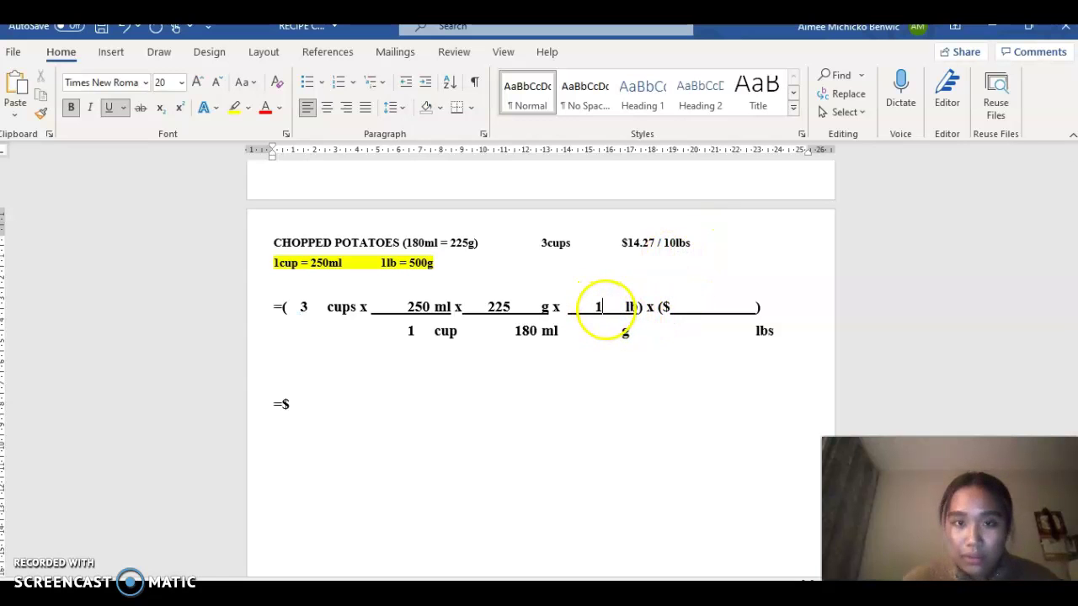
left_click(602, 331)
type("500")
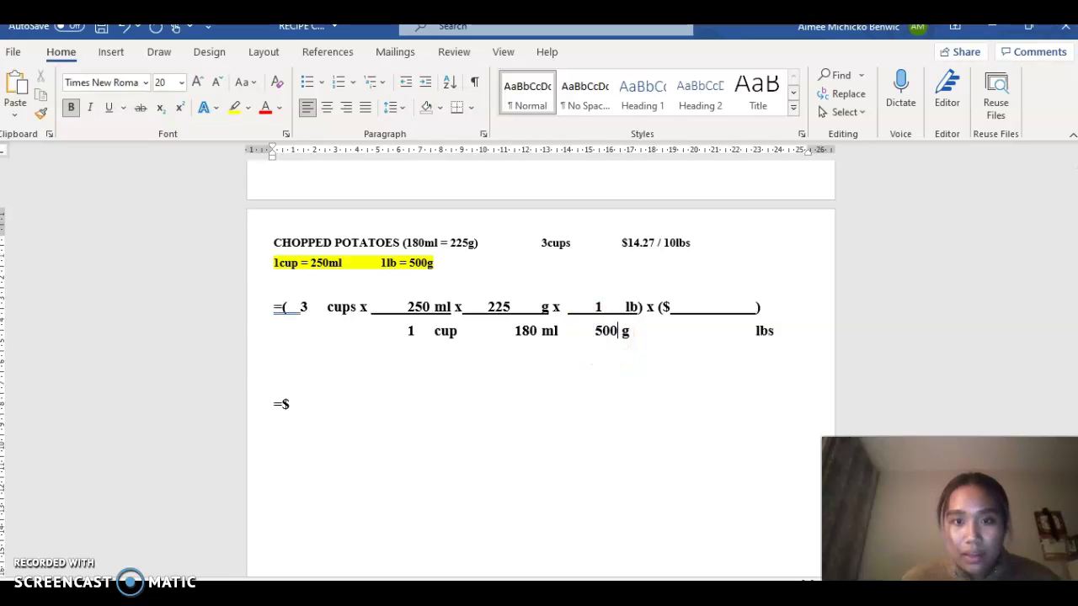
Fill in the chopped potatoes' price as $14.27 per 10 lbs and enter $2.68 as the answer
left_click(702, 300)
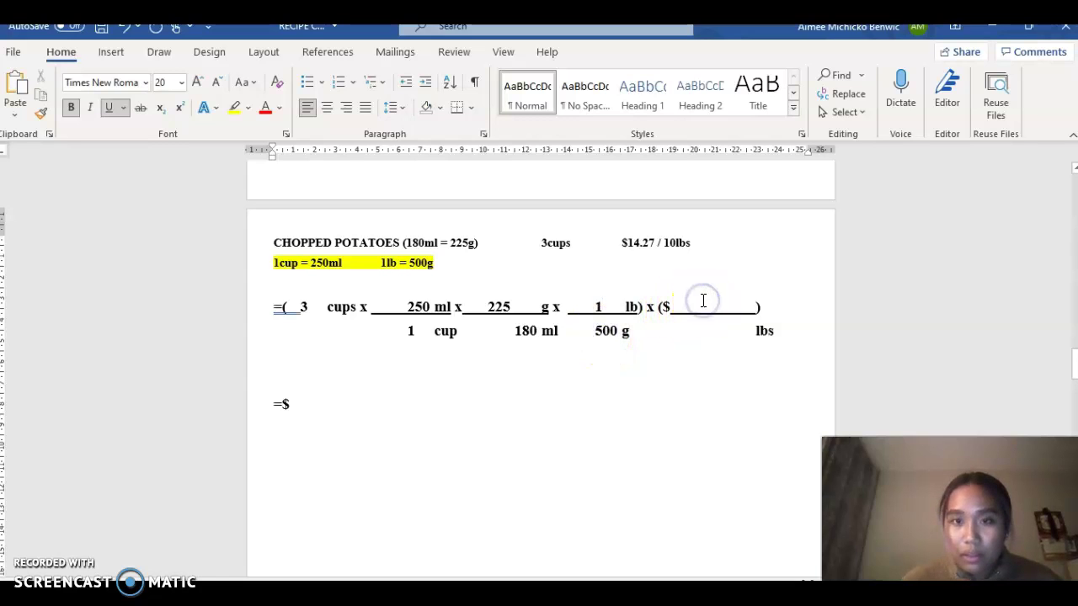
type("14.27")
left_click(704, 330)
type("10")
left_click(341, 402)
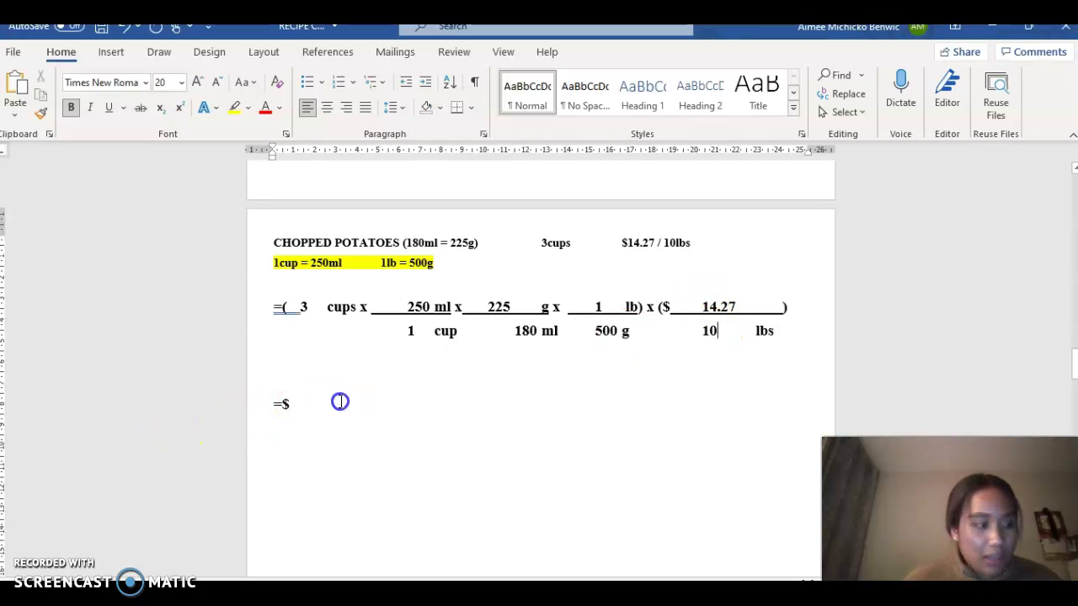
type("2.68")
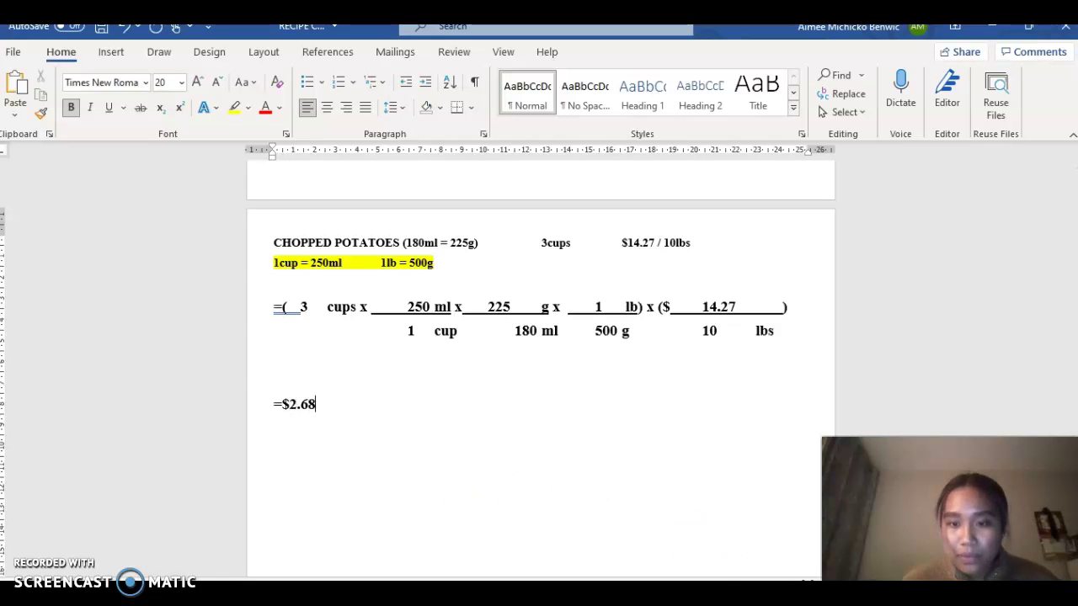
Switch to the Excel sheet and start the chopped potatoes cost formula in G13 with =(A13*250*
key("alt+Tab")
left_click(529, 373)
type("=(")
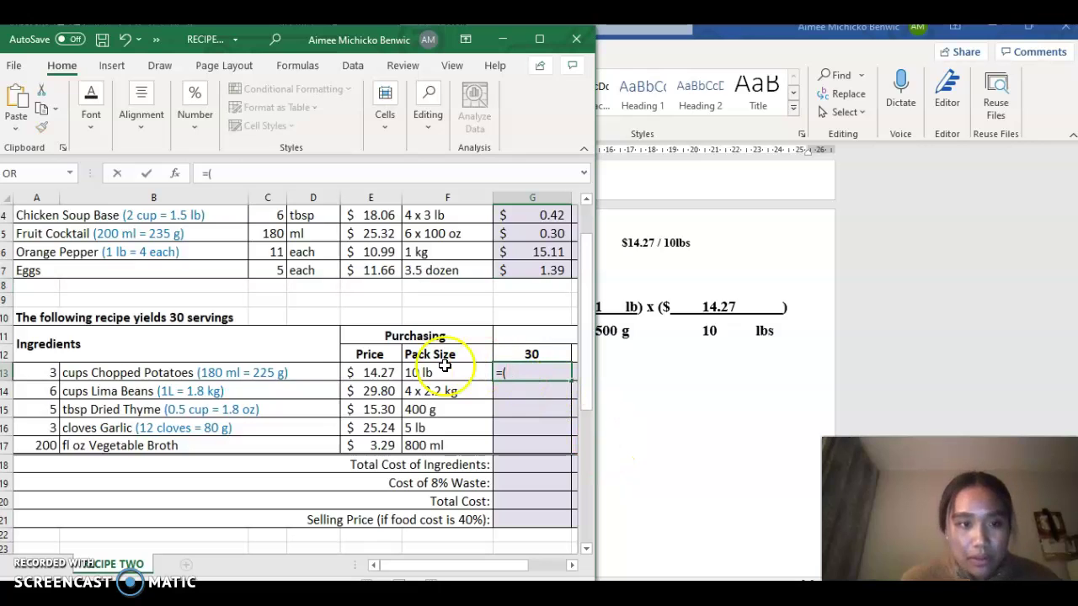
left_click(42, 373)
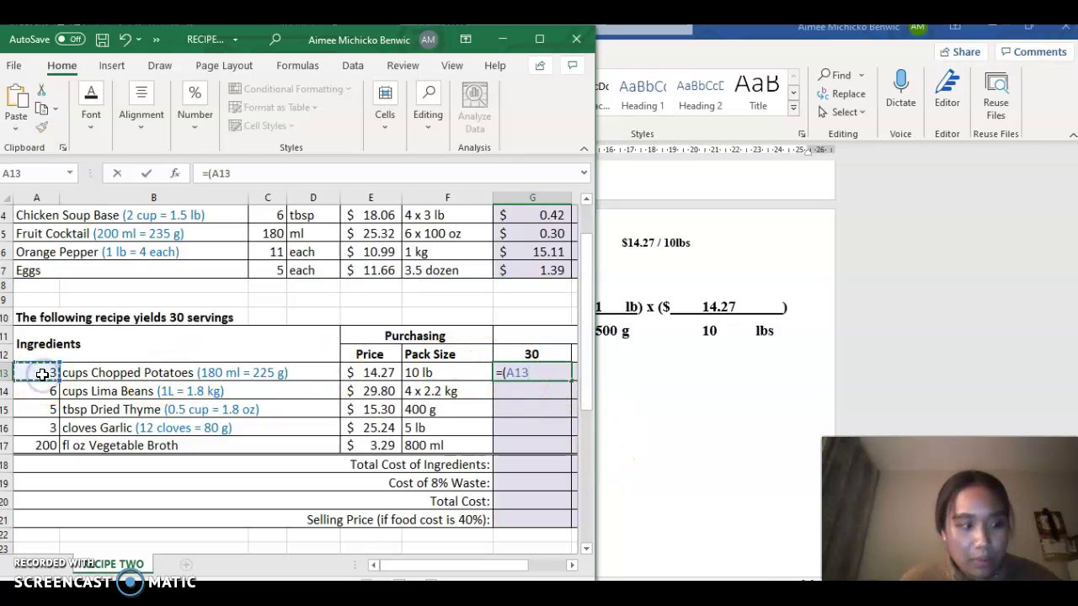
type("*")
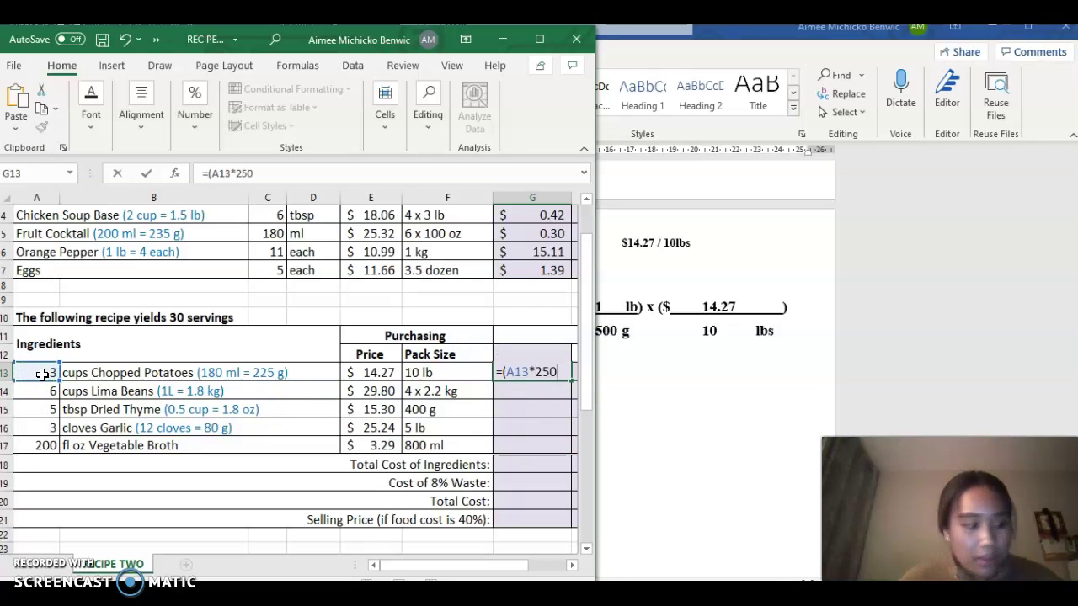
type("250*1")
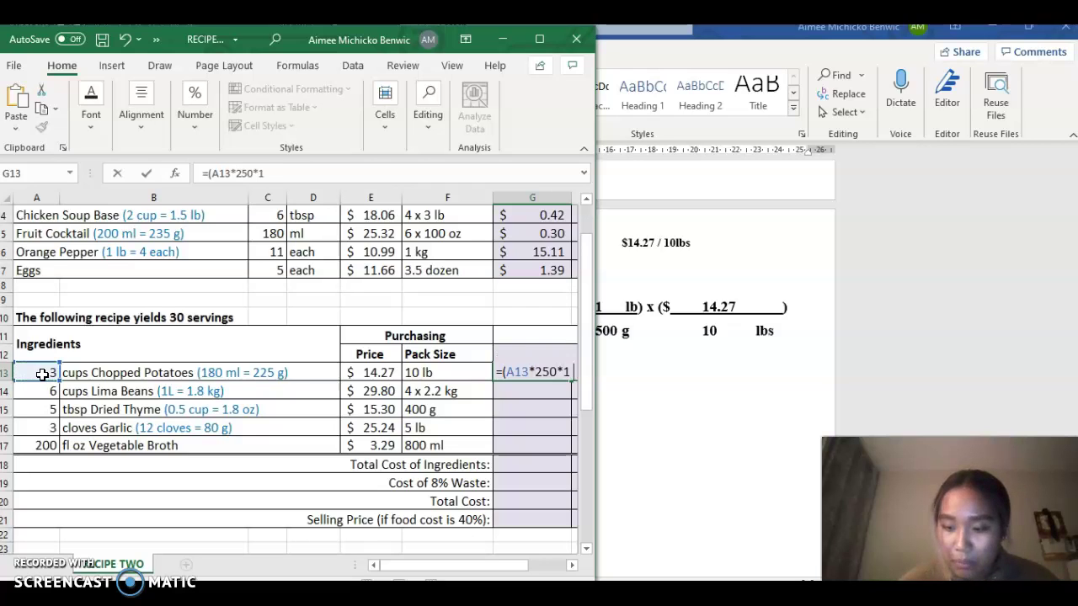
type(".8")
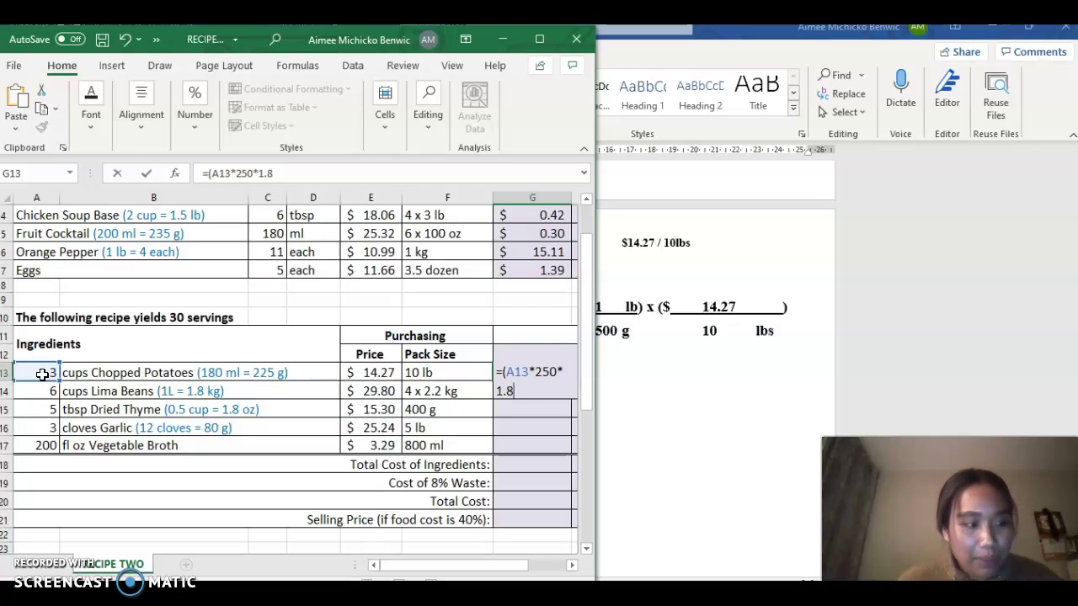
key("BackSpace")
key("BackSpace")
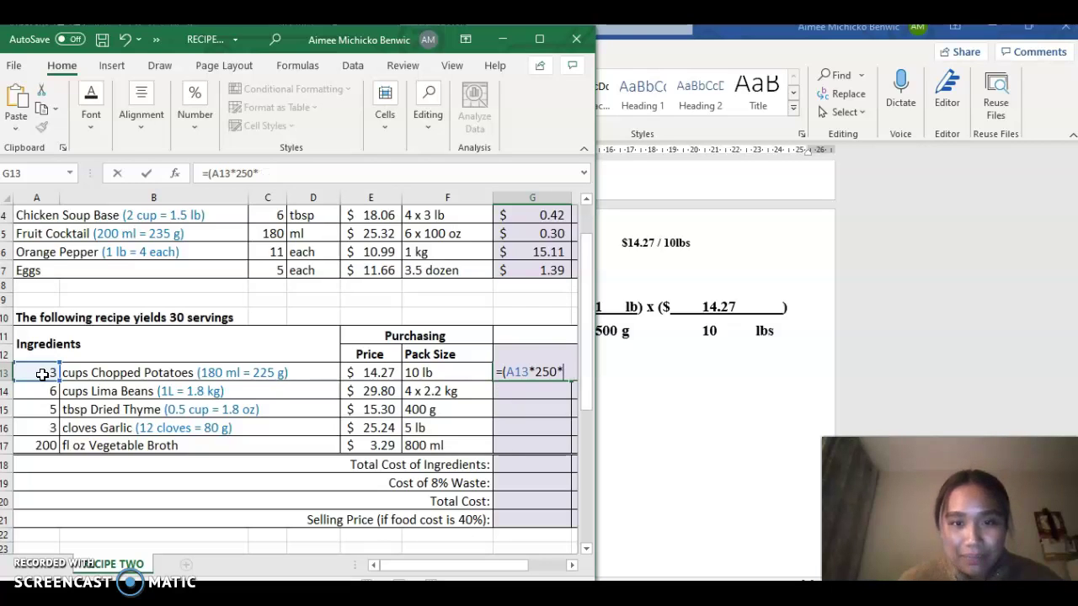
Complete the chopped potatoes formula in G13 as =(A13*250*225/180/500)*(E13/10)
type("225/180/500)*(")
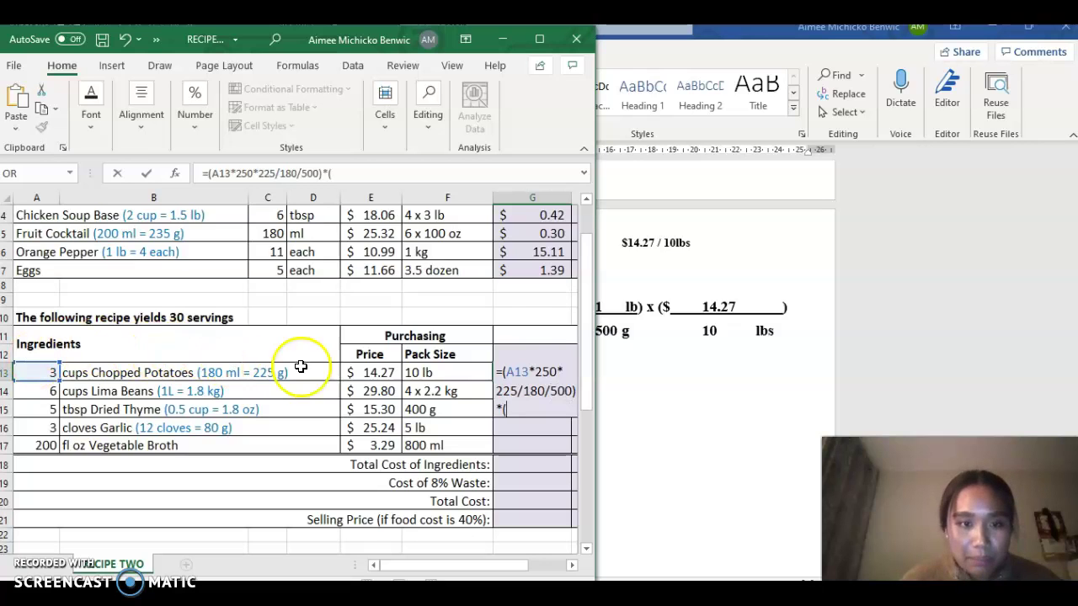
left_click(364, 372)
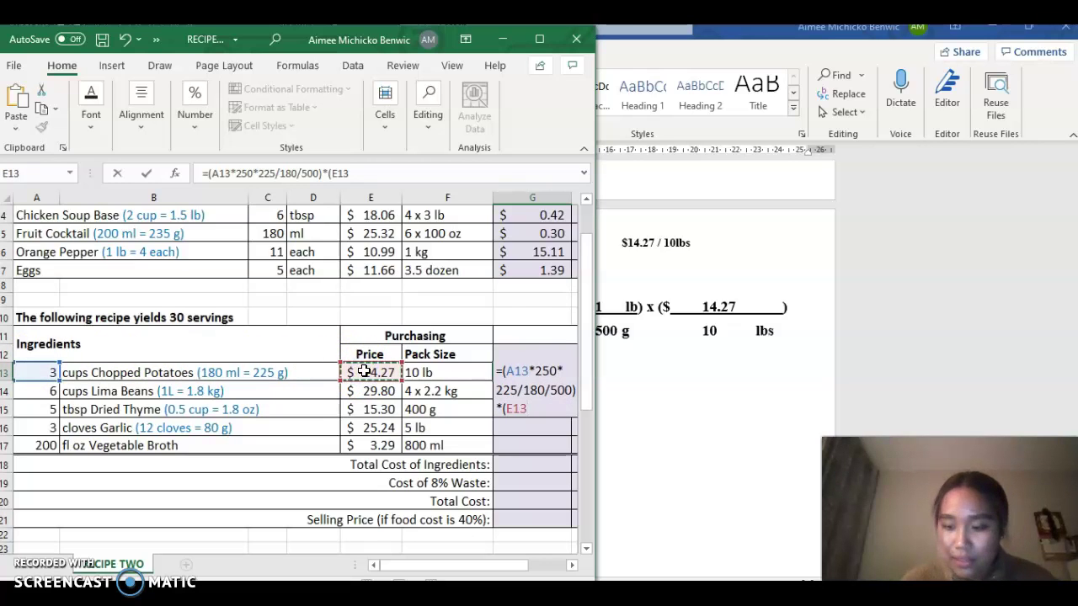
type("/")
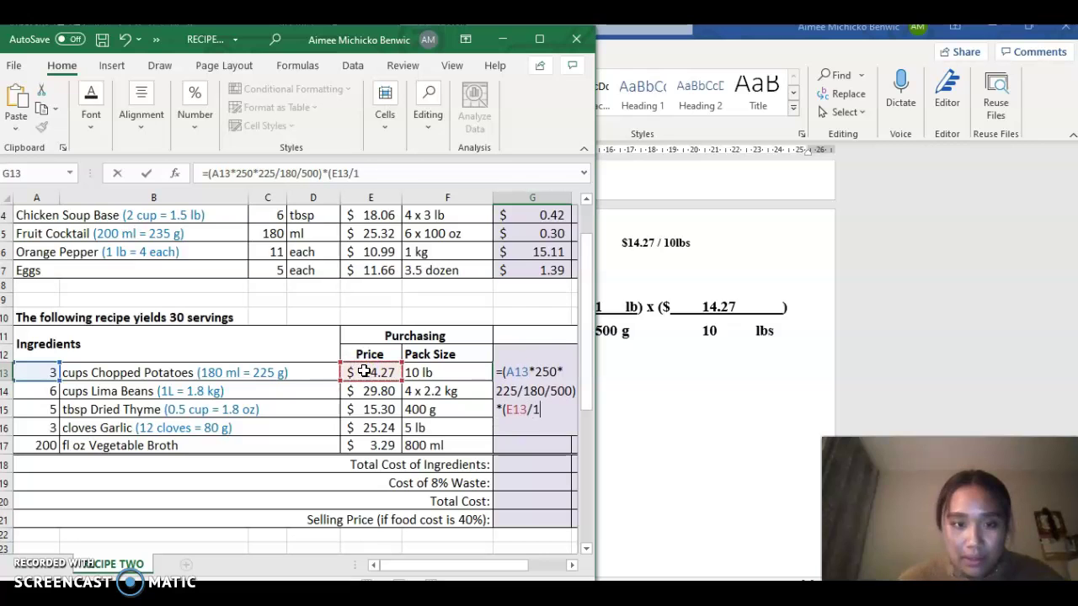
type("10)")
key("Return")
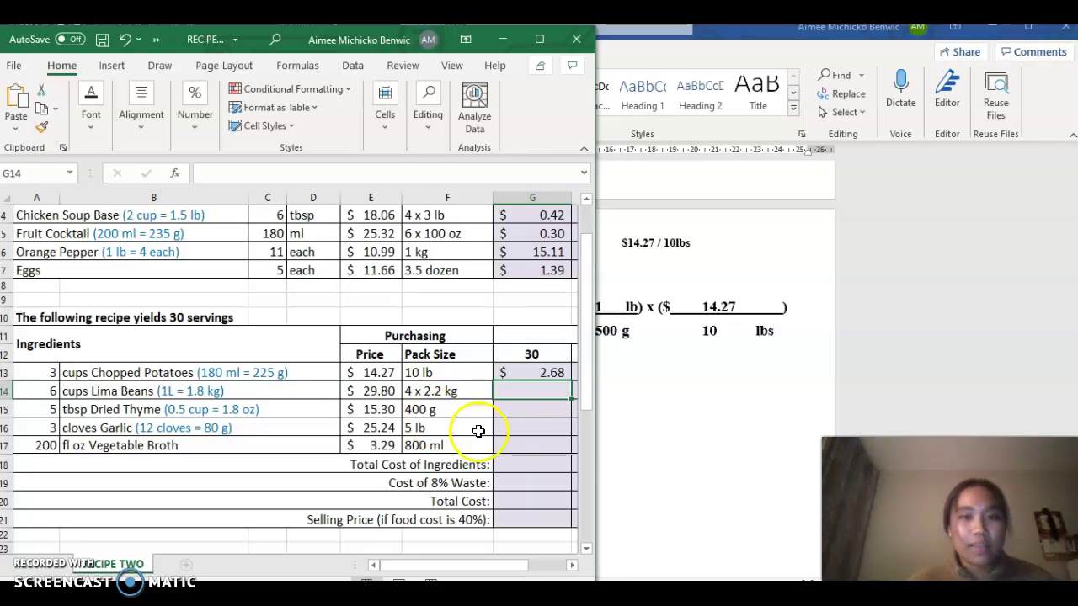
Switch to the Word worksheet and fill in the lima beans' quantity as 6 cups with the conversion 250 ml per 1 cup
left_click(608, 438)
scroll(606, 434, "down", 2)
scroll(606, 435, "down", 7)
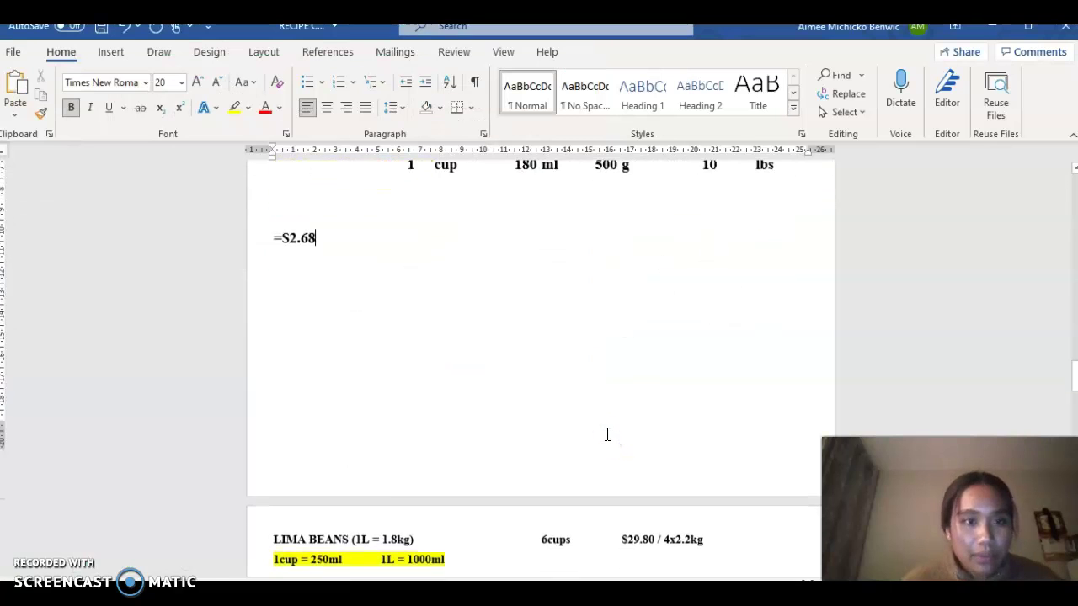
scroll(607, 435, "down", 1)
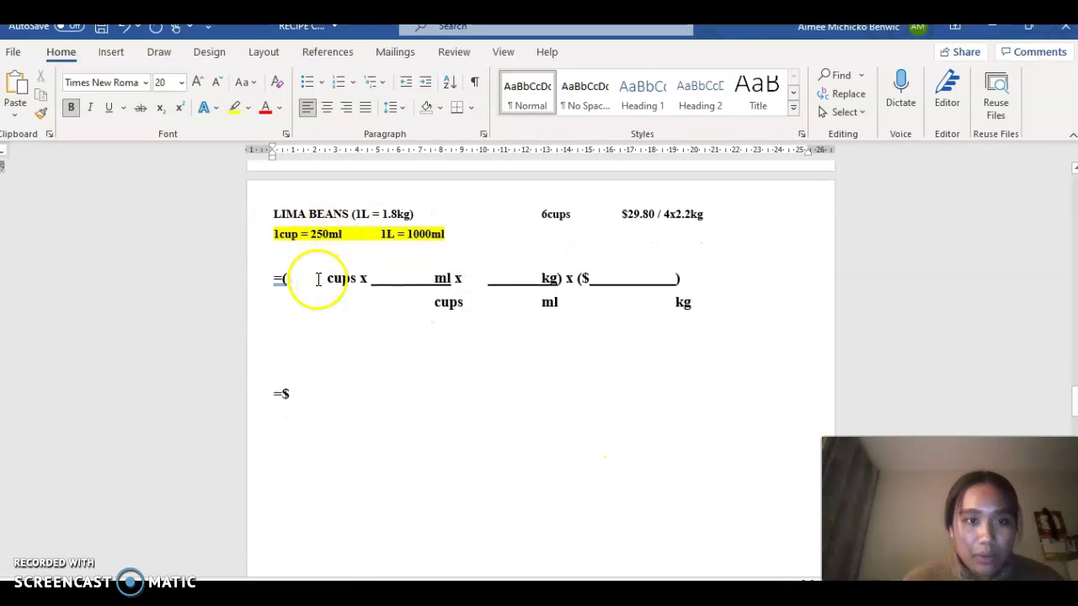
left_click(319, 278)
type("6")
left_click(409, 277)
type("250")
left_click(432, 302)
type("1")
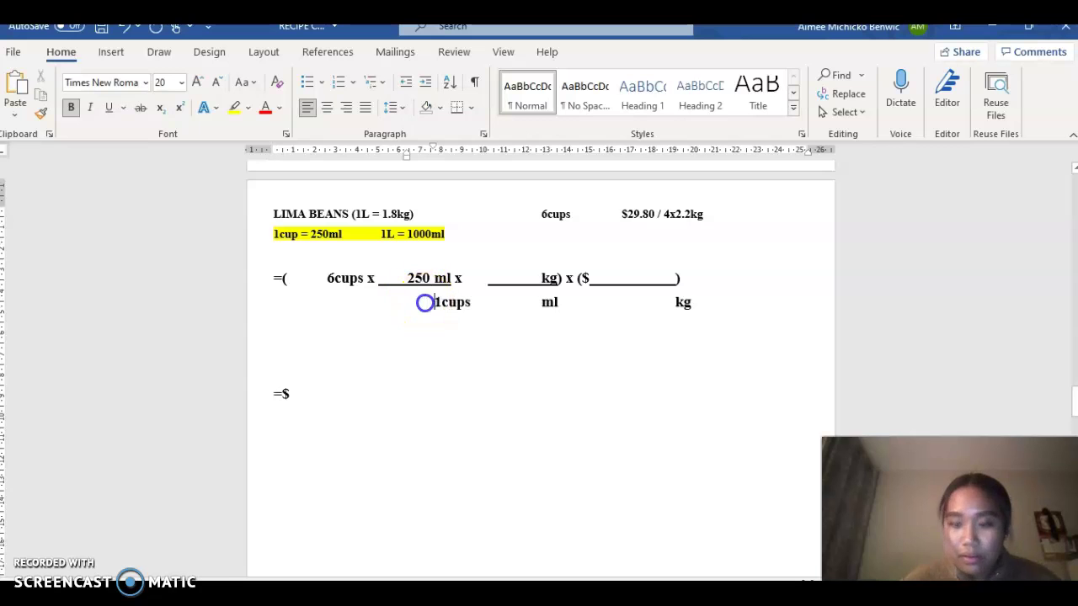
Fill in the lima beans' weight conversion as 1.8 kg per 1000 ml and remove the extra spacing around ml
left_click(511, 278)
left_click(511, 278)
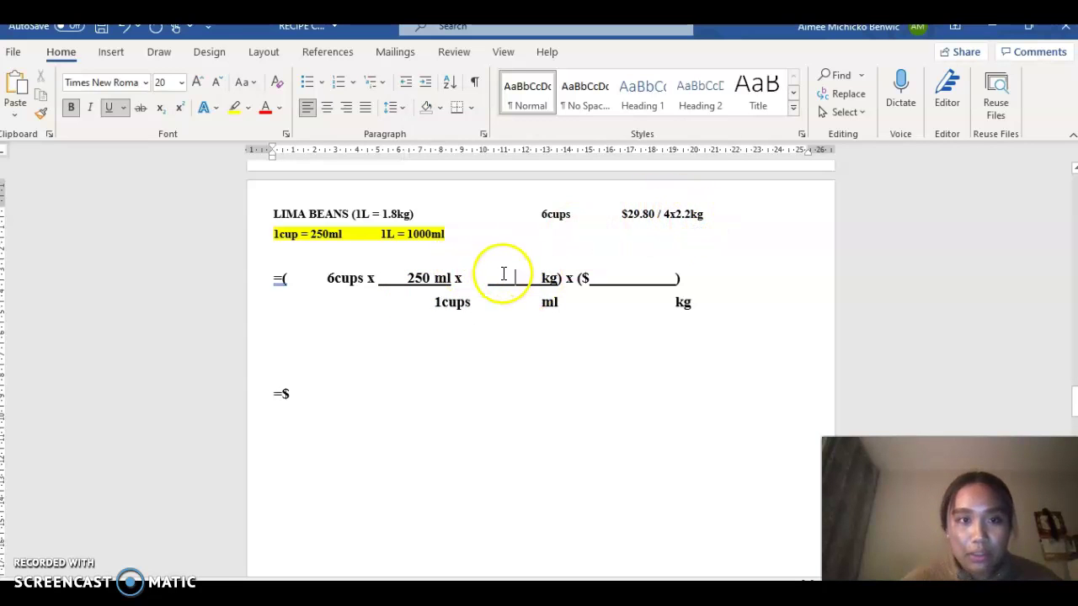
type("1.8")
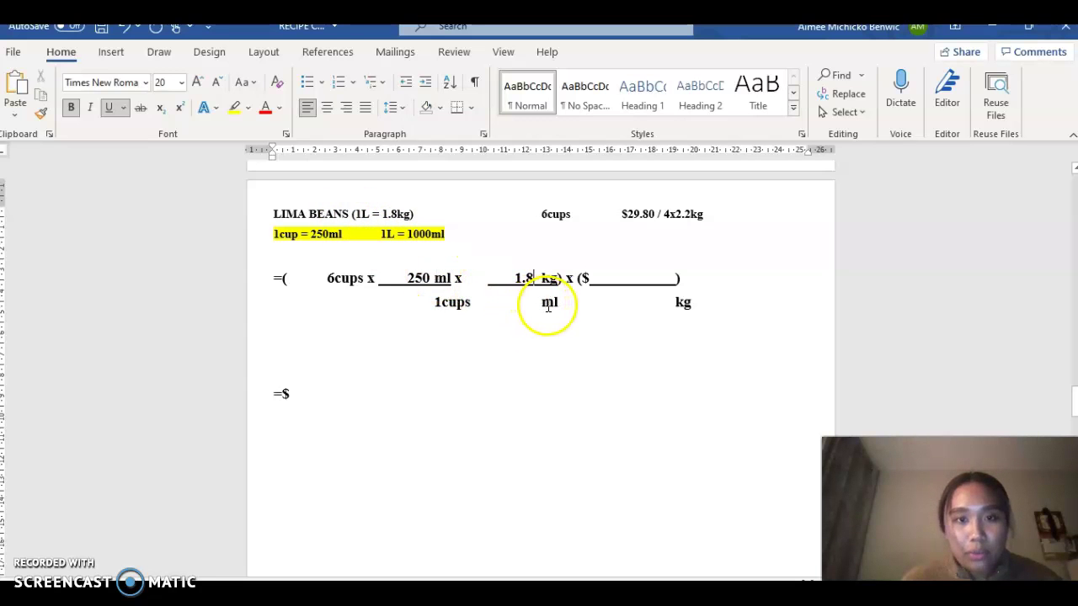
double_click(364, 214)
left_click(414, 234)
left_click(517, 301)
type("1000")
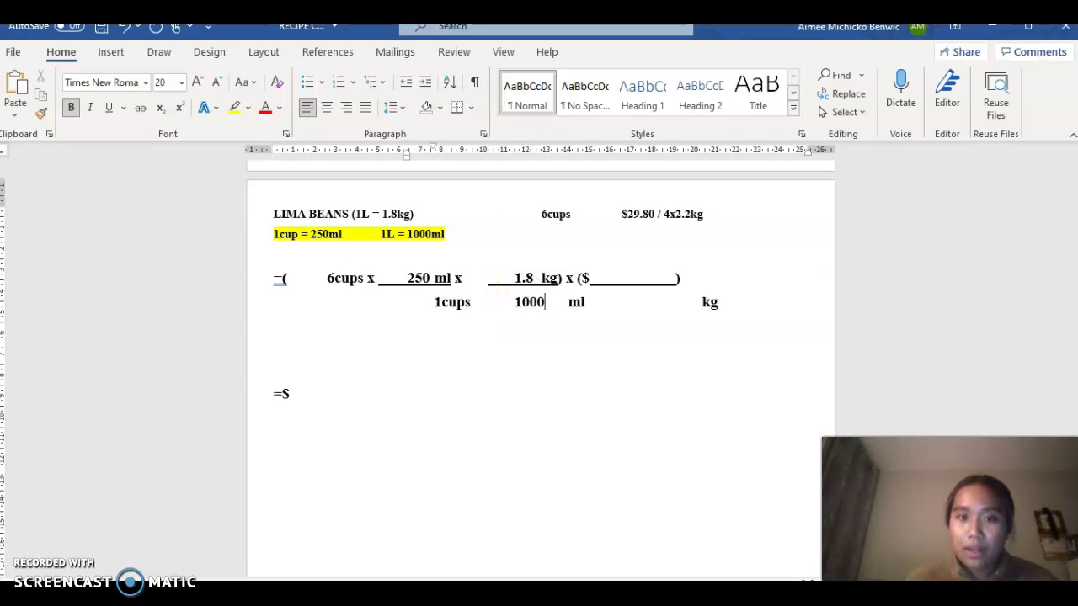
left_click(632, 276)
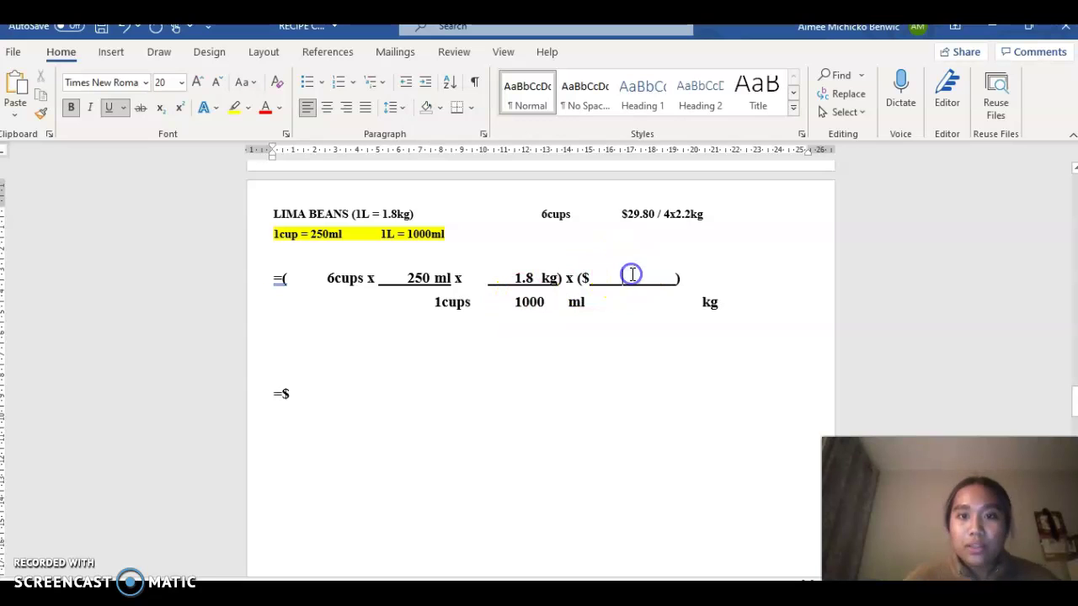
left_click(571, 301)
key("BackSpace")
key("BackSpace")
key("BackSpace")
key("BackSpace")
key("BackSpace")
key("BackSpace")
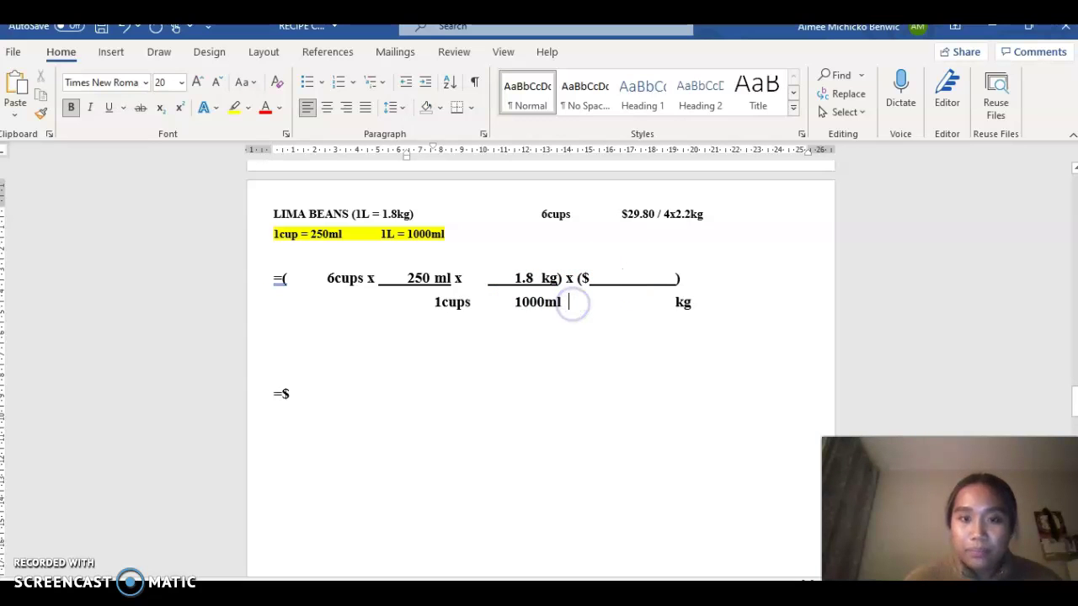
Fill in the lima beans' price as $29.80 per 8.8 kg and enter $9.14 as the answer
left_click(623, 276)
type("29.80")
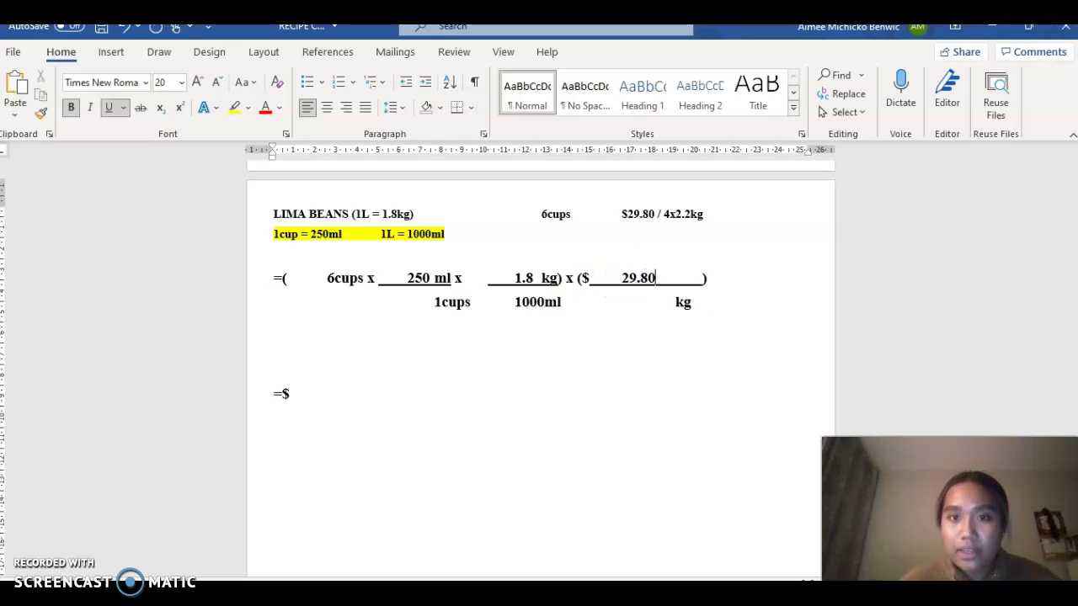
left_click(643, 310)
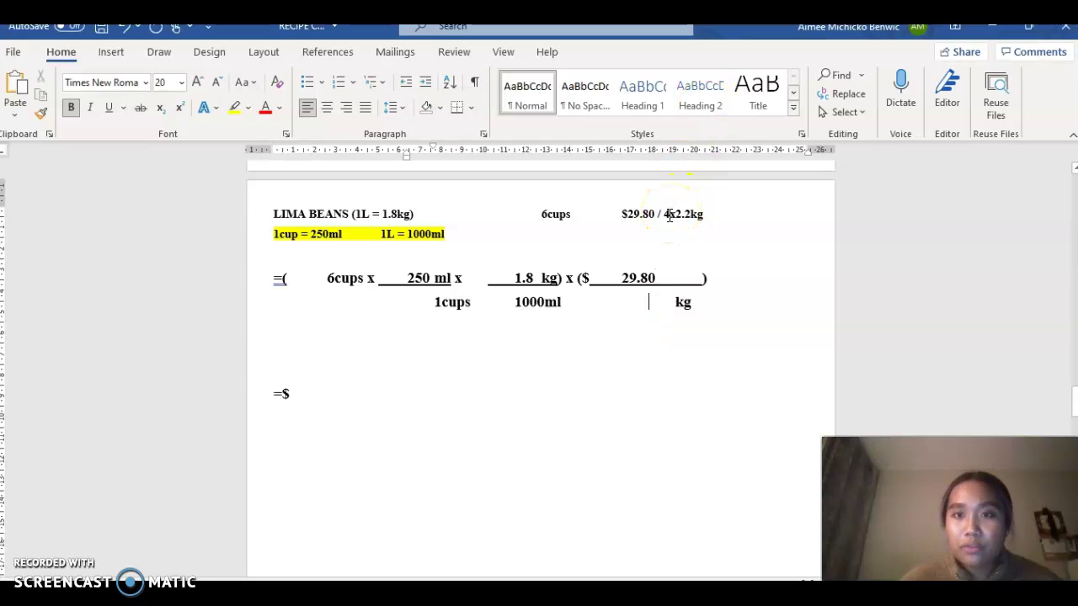
type("8")
left_click(310, 400)
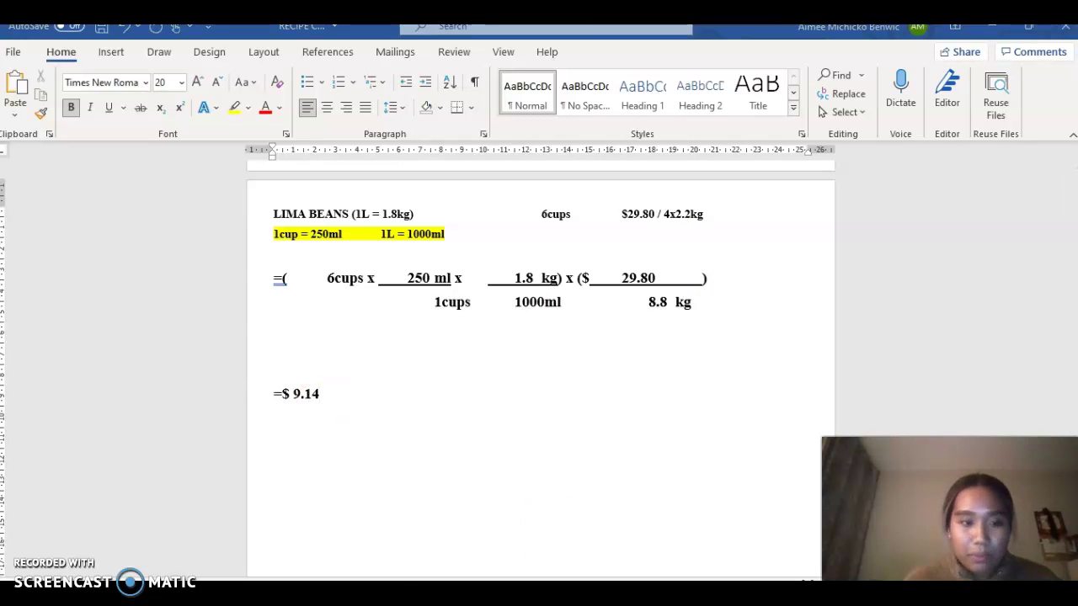
Switch to the Excel sheet and start the lima beans cost formula in G14 with =(A14*250*1.8/1000)*(
key("alt+Tab")
type("=(")
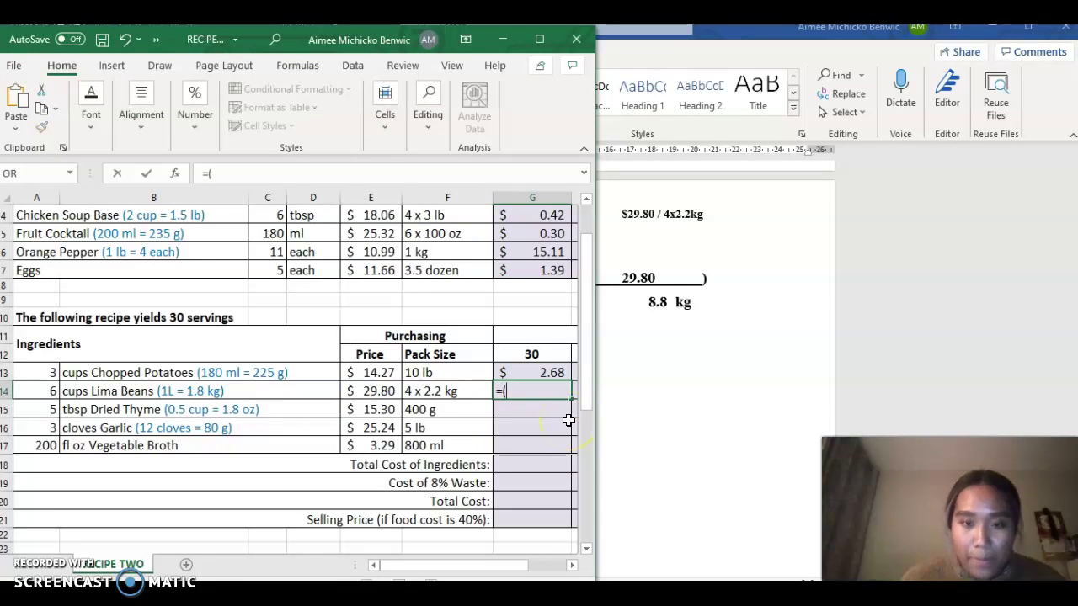
left_click(40, 389)
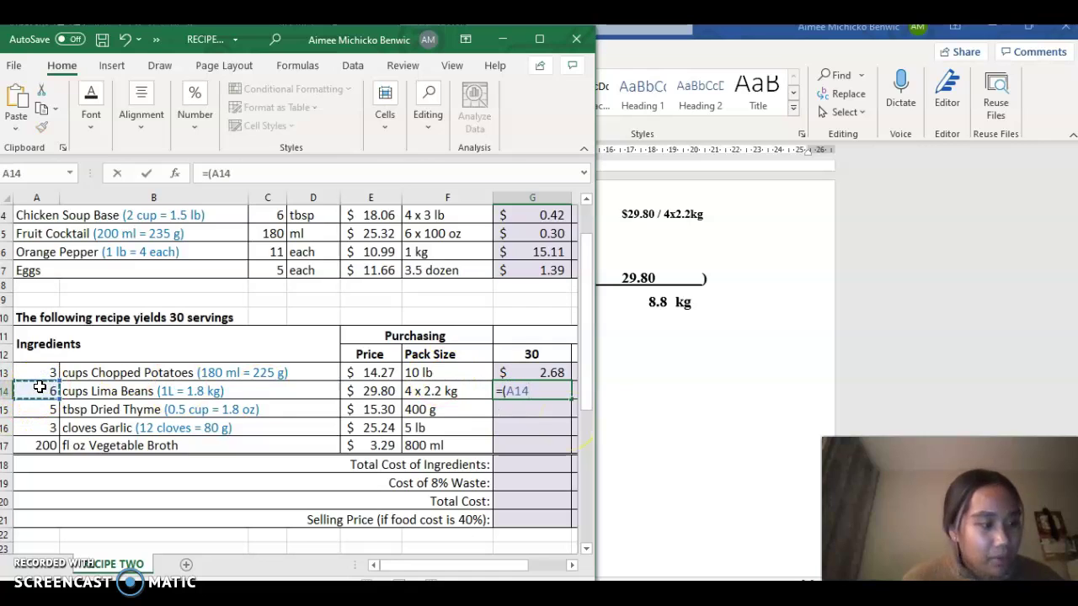
type("9")
key("BackSpace")
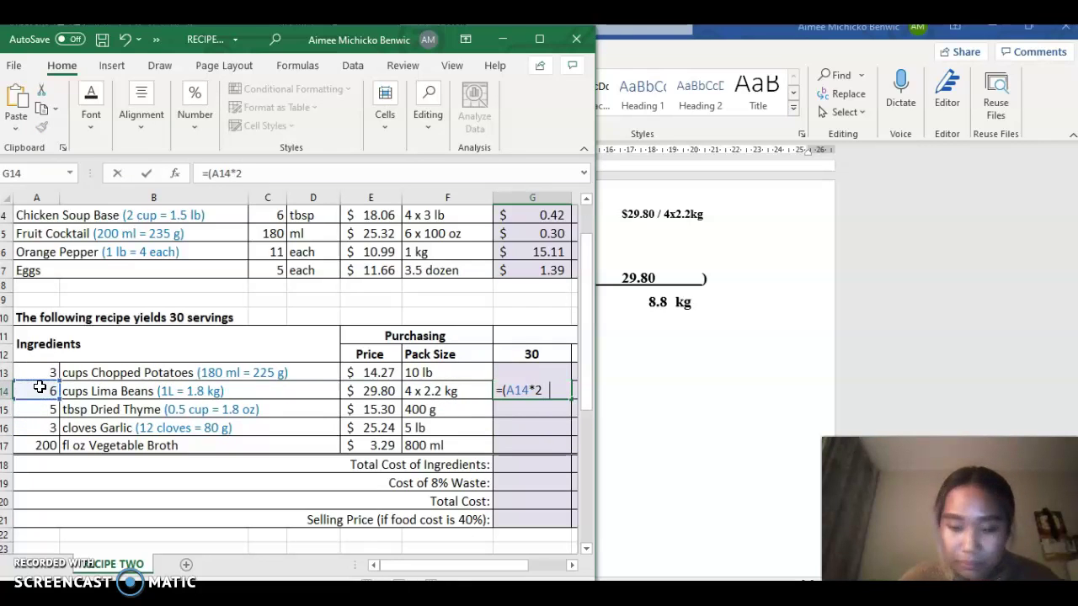
type("*250*1.8/1000)*(")
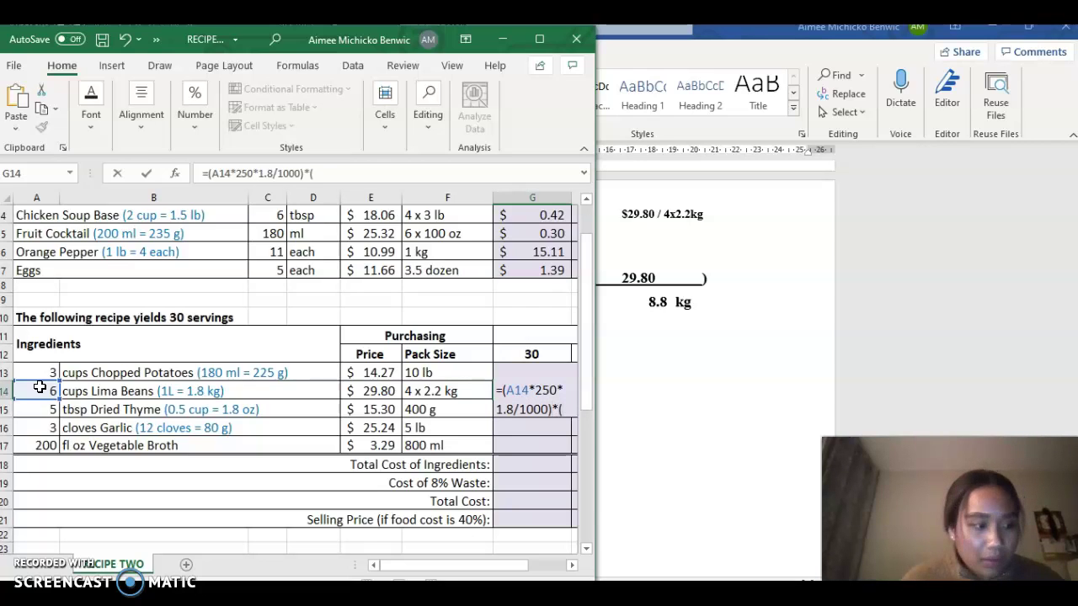
Complete the lima beans formula in G14 as =(A14*250*1.8/1000)*(29.80/8.8)
type("29")
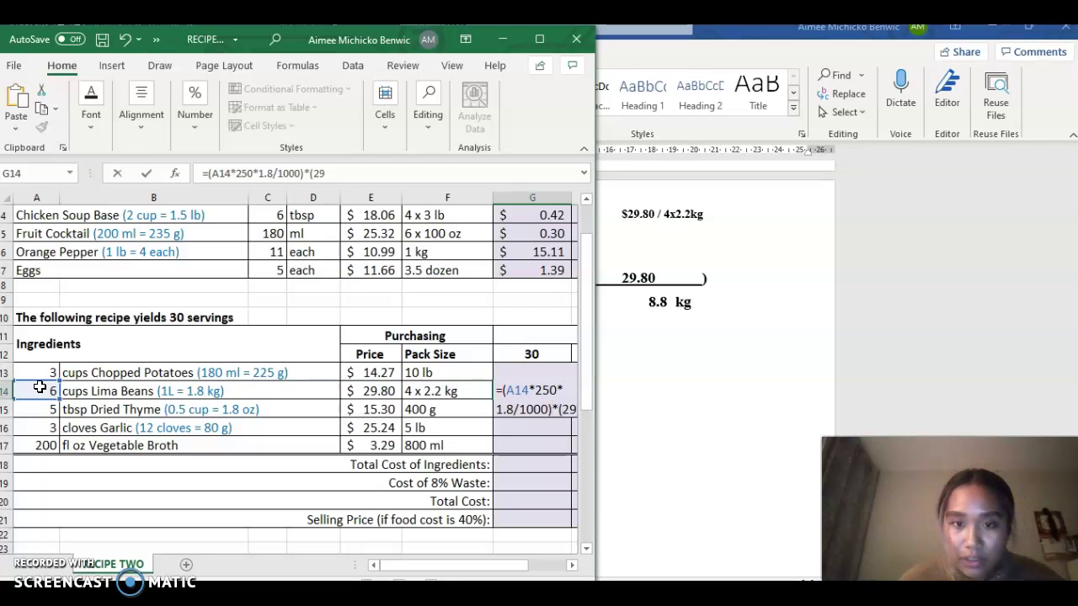
type("0")
key("BackSpace")
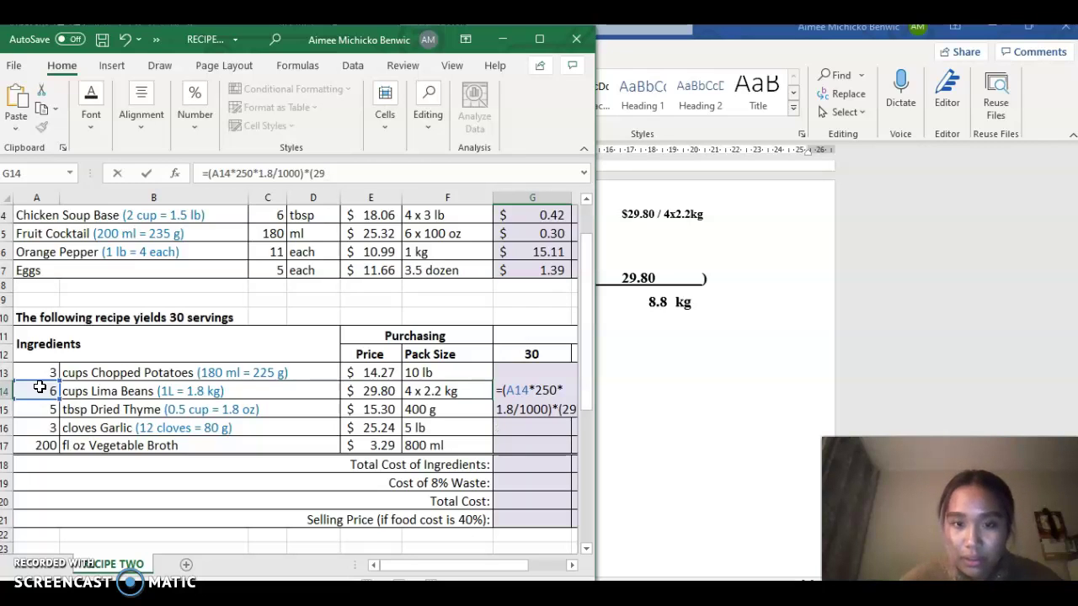
type(".80/8.8")
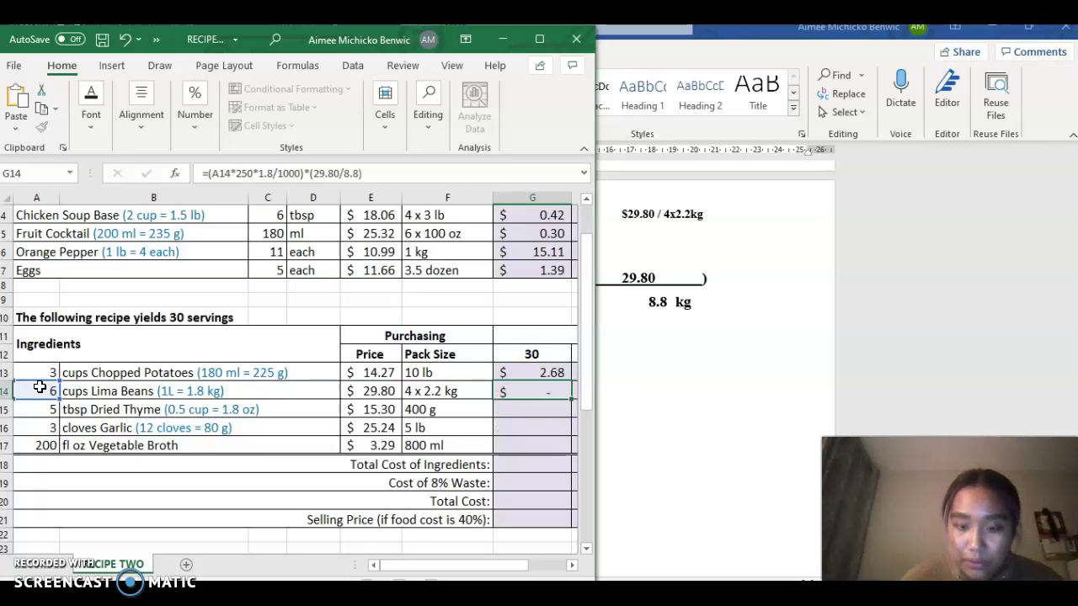
key("Return")
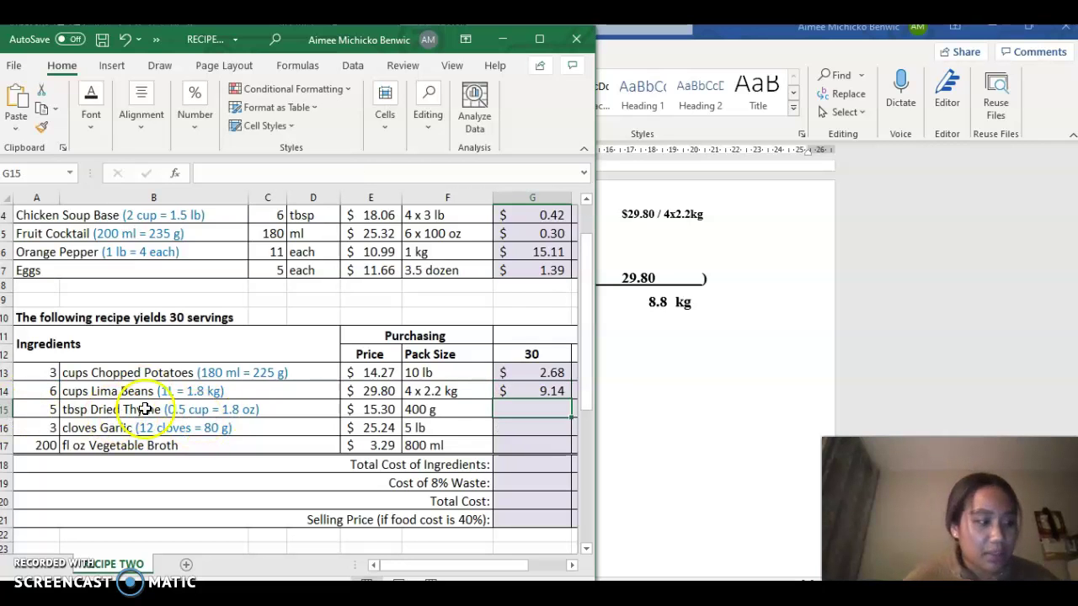
Switch to the Word worksheet and fill in the dried thyme's quantity as 5 tbsp with the conversion 1 cup per 16 tbsp
left_click(700, 438)
scroll(703, 436, "down", 5)
scroll(703, 435, "down", 4)
scroll(703, 435, "up", 1)
left_click(304, 300)
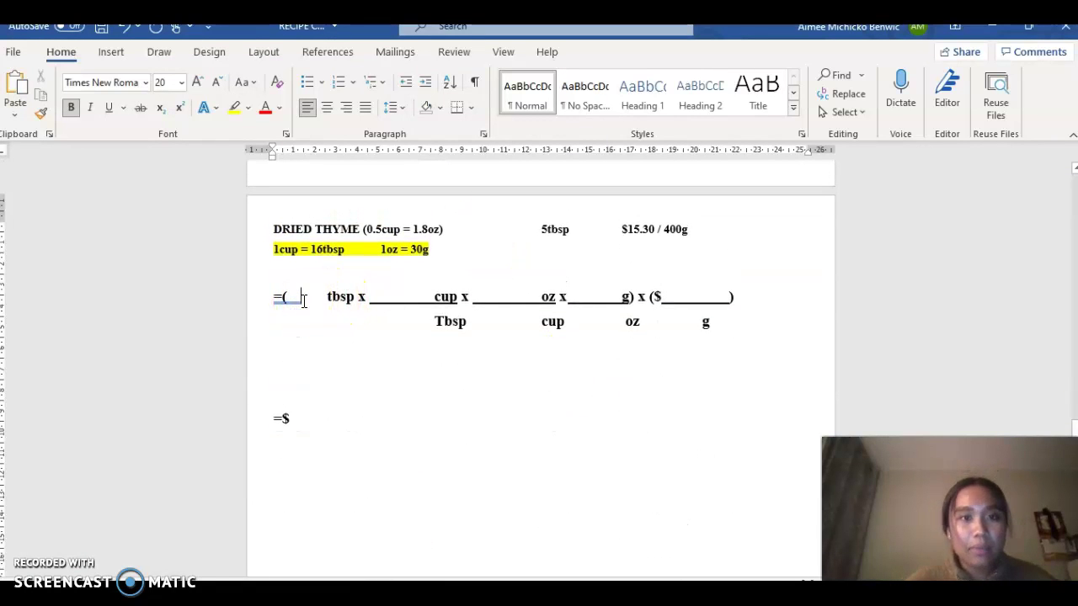
type("5")
left_click(389, 295)
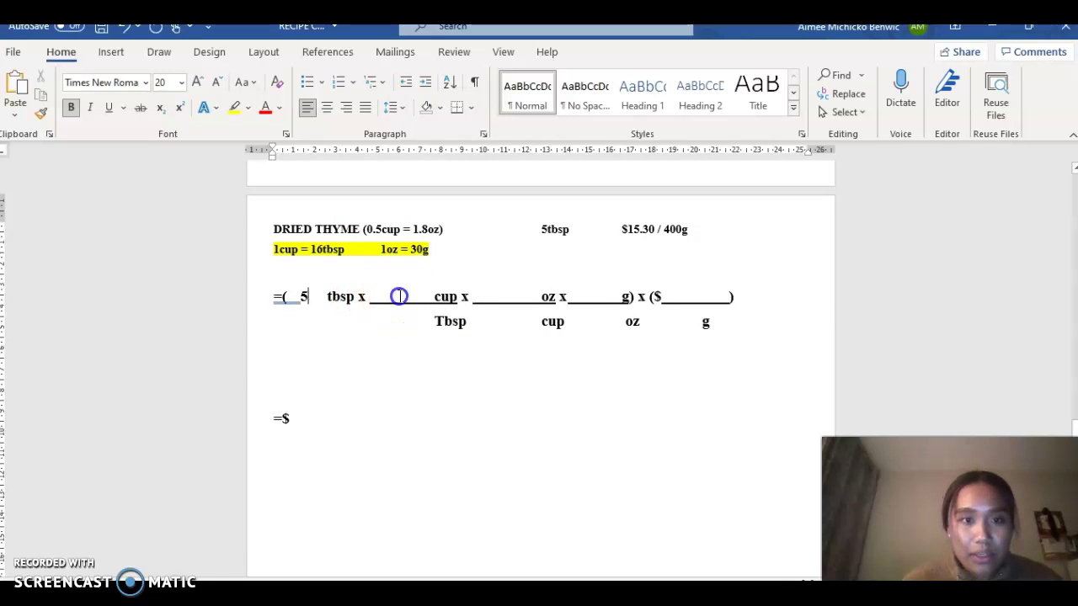
type("1")
left_click(409, 320)
type("16")
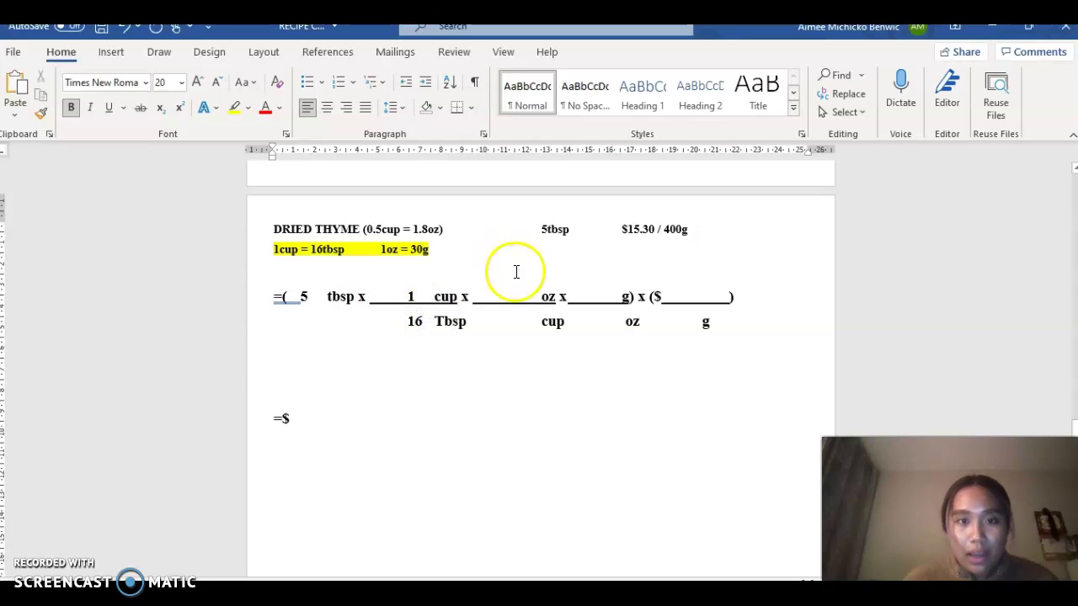
Fill in the dried thyme's cup-to-ounce conversion as 1.8 oz per .5 cup
left_click(519, 296)
type("1")
left_click(513, 327)
type("30")
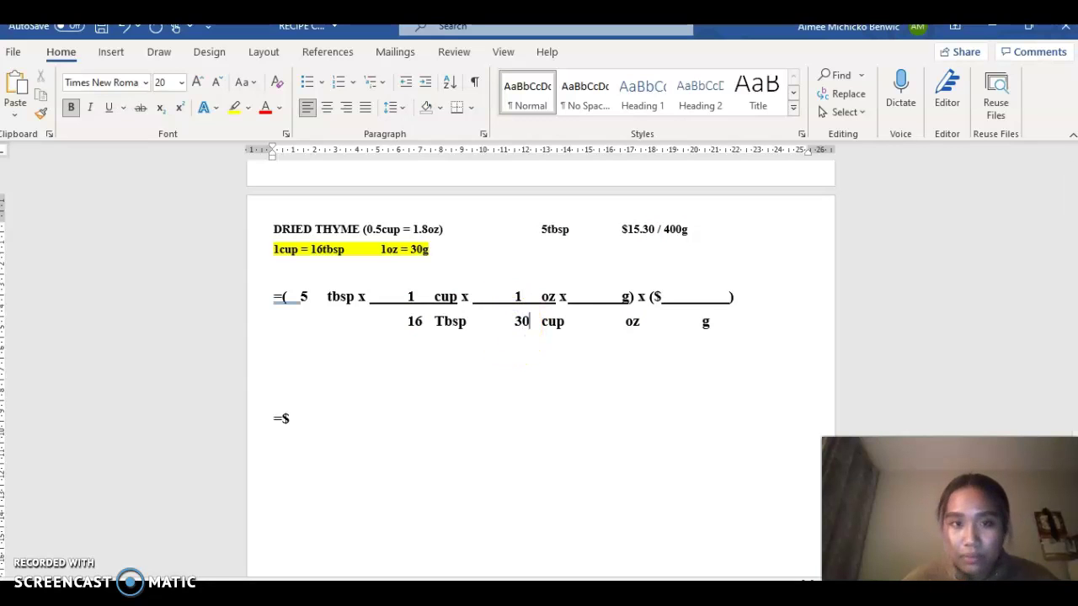
left_click(597, 294)
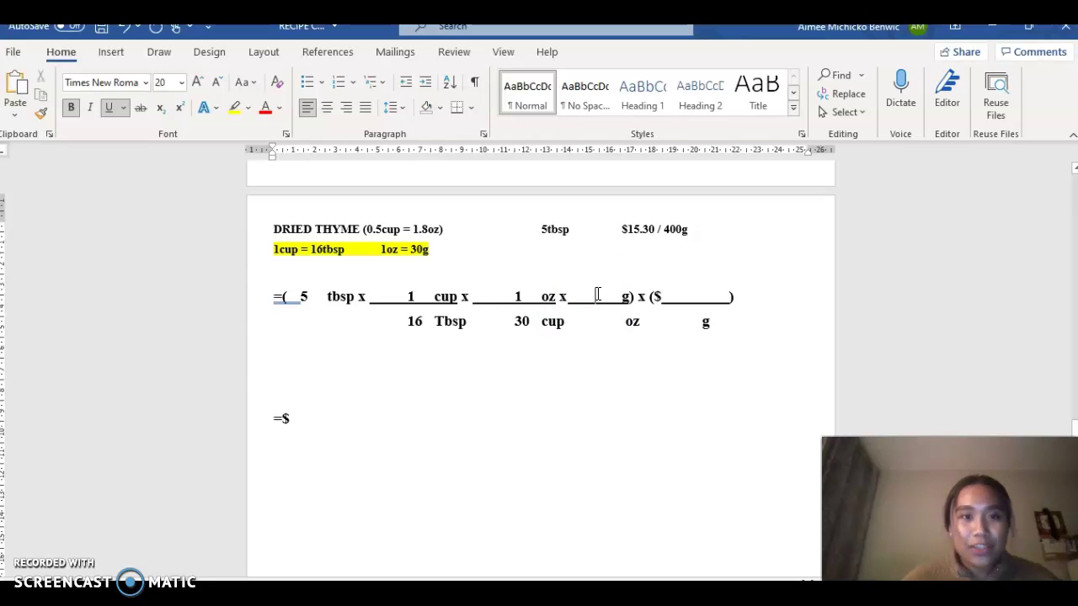
left_click(544, 320)
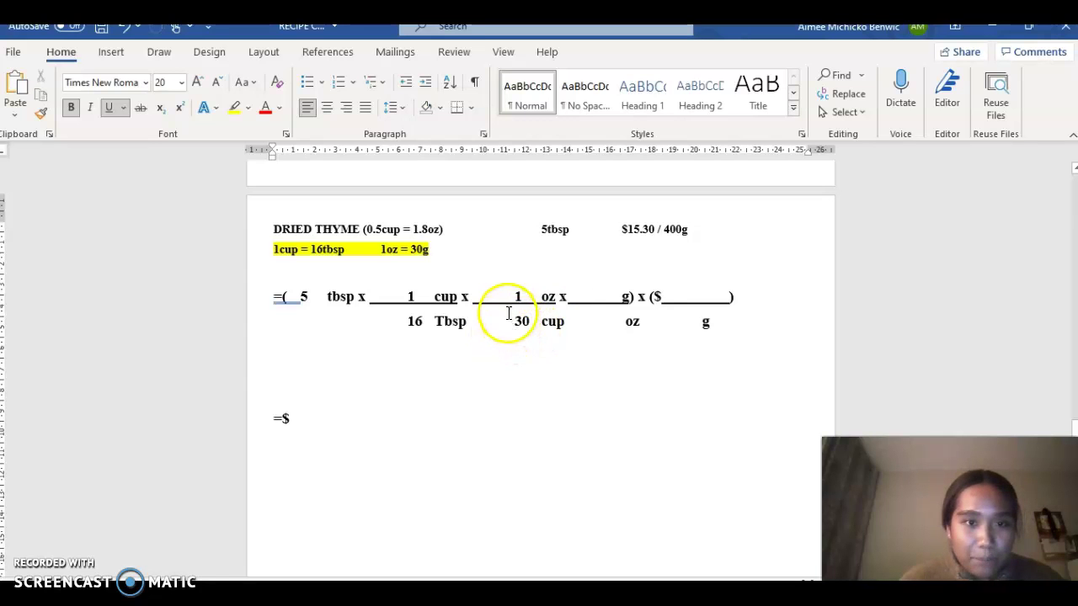
left_click(525, 296)
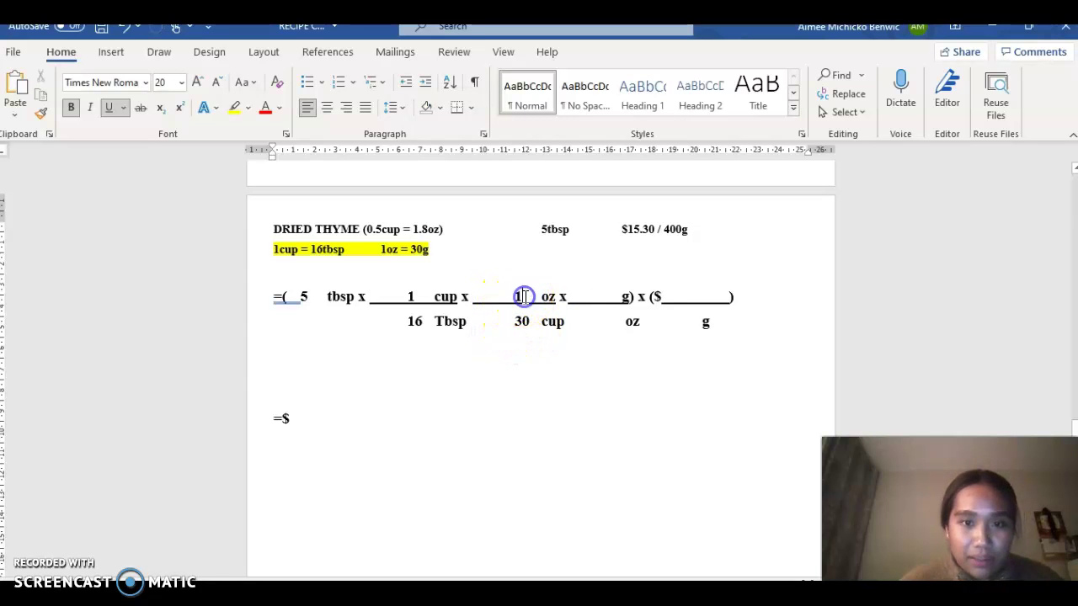
type(".8")
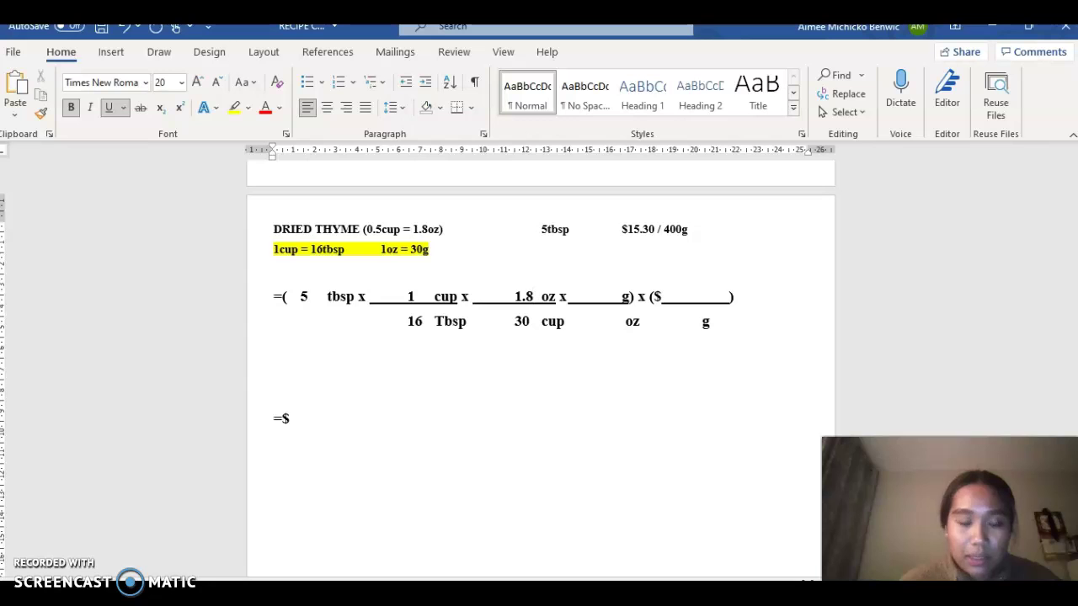
left_click(523, 322)
key("BackSpace")
key("BackSpace")
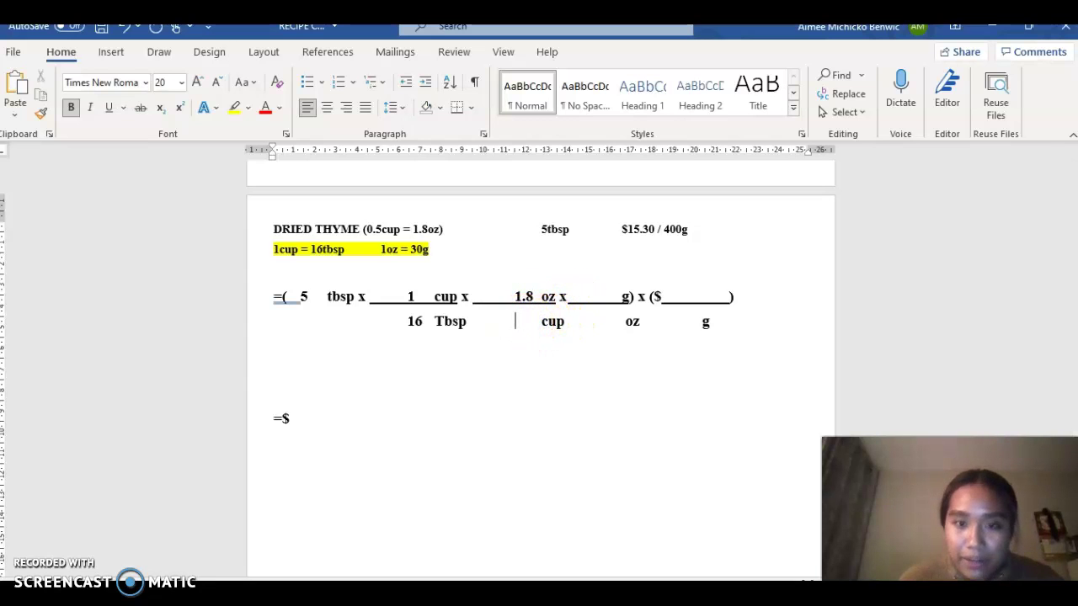
type(".5")
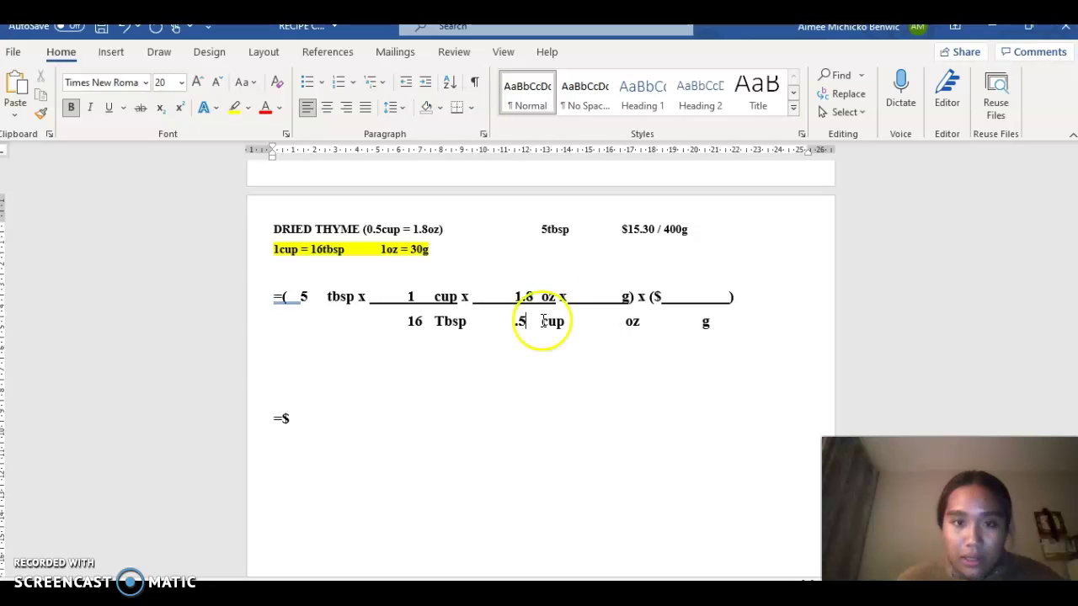
Fill in the dried thyme's ounce-to-gram conversion as 30 g per 1 oz
left_click(592, 295)
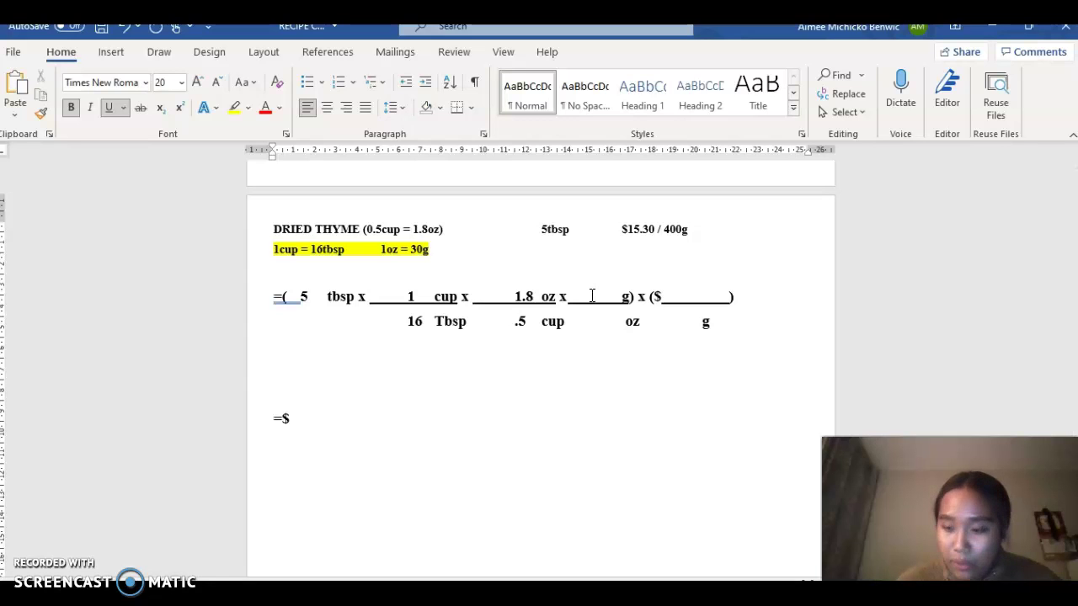
left_click(599, 318)
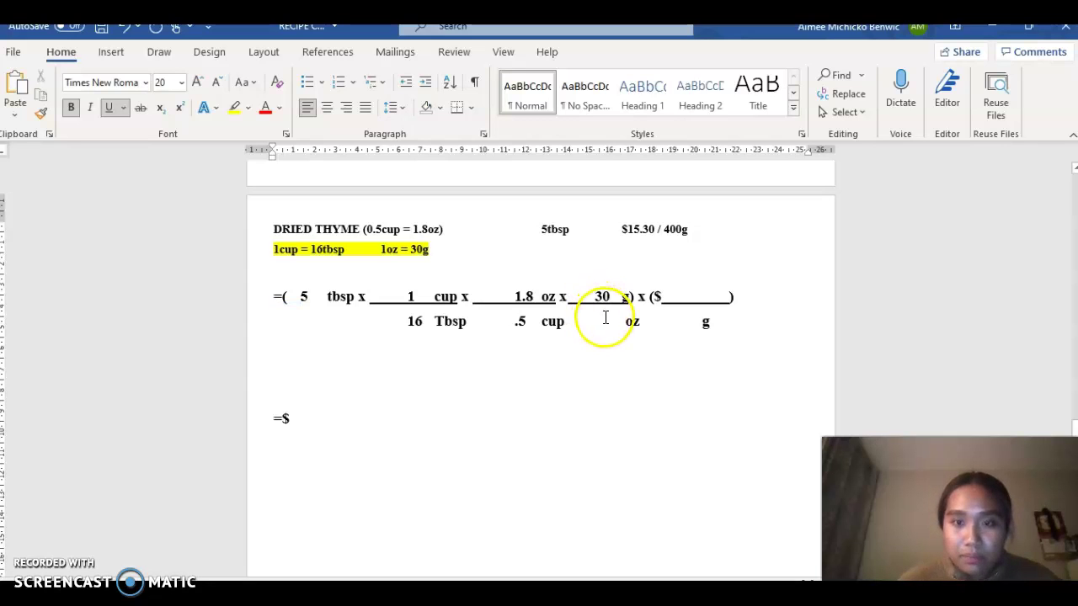
type("1")
Fill in the dried thyme's price as $15.30 per 400 g and its resulting cost as $1.29
left_click(674, 297)
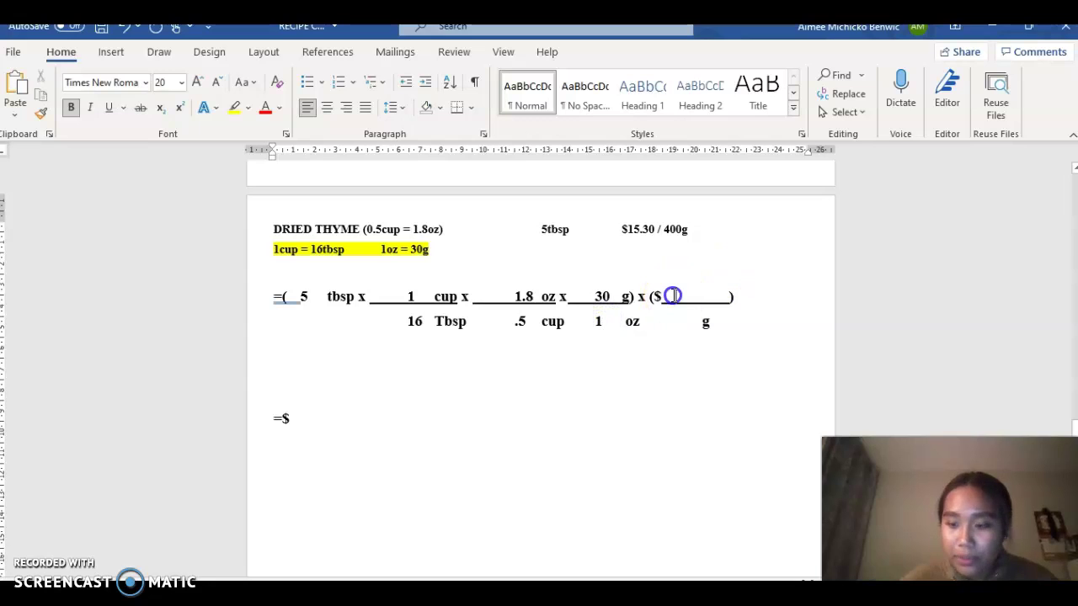
type("15.30")
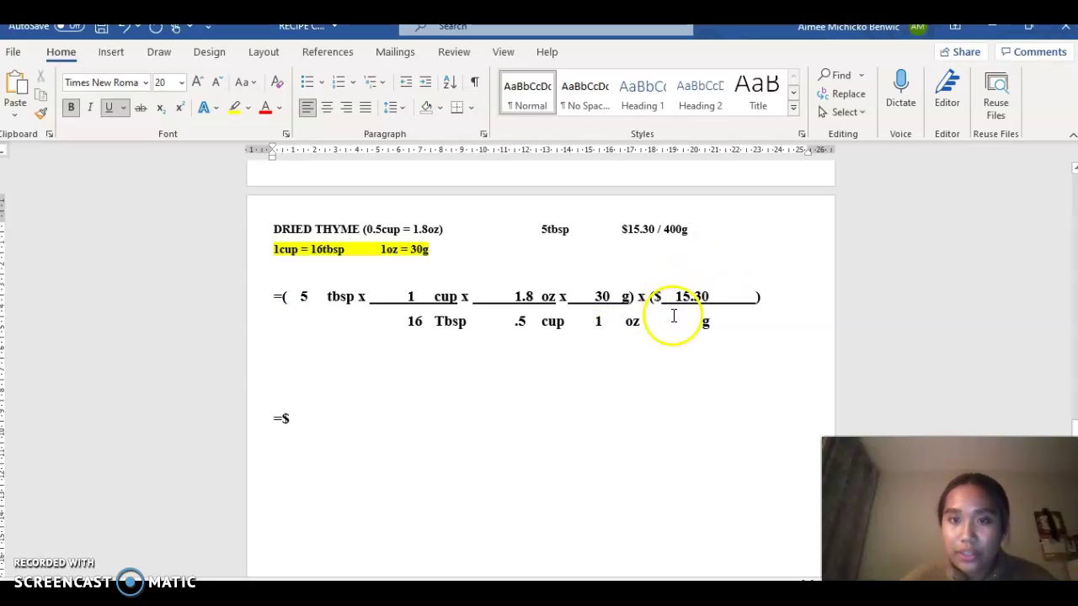
left_click(681, 325)
type("400")
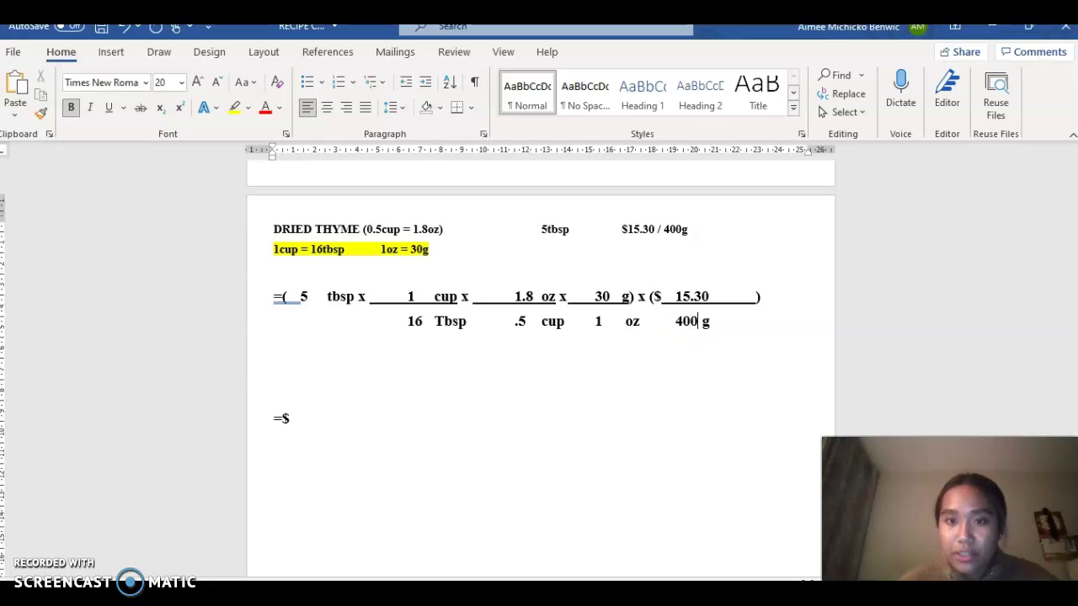
left_click(296, 417)
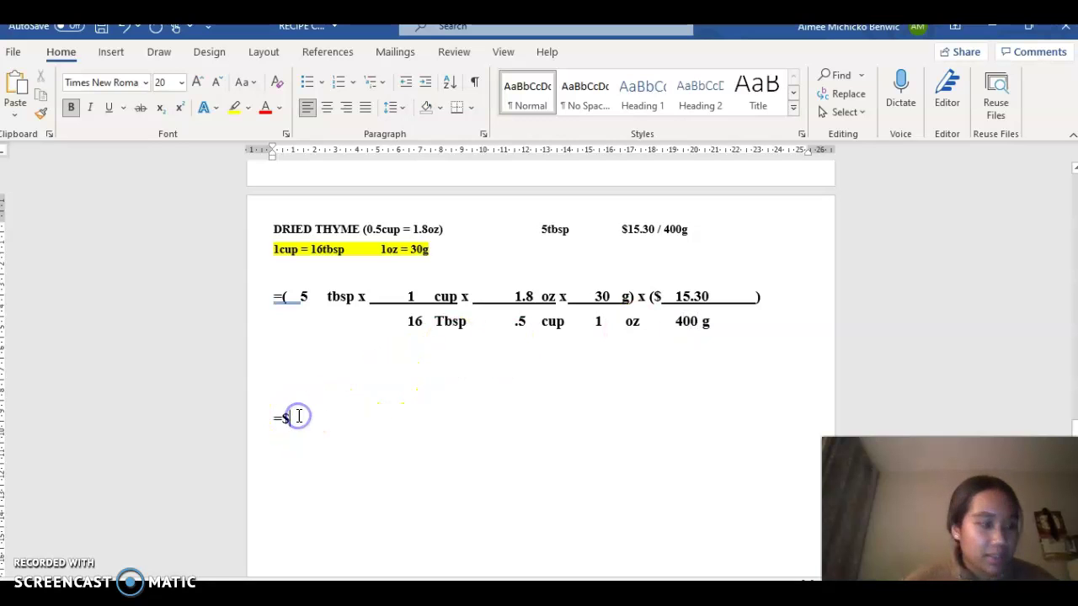
type("1")
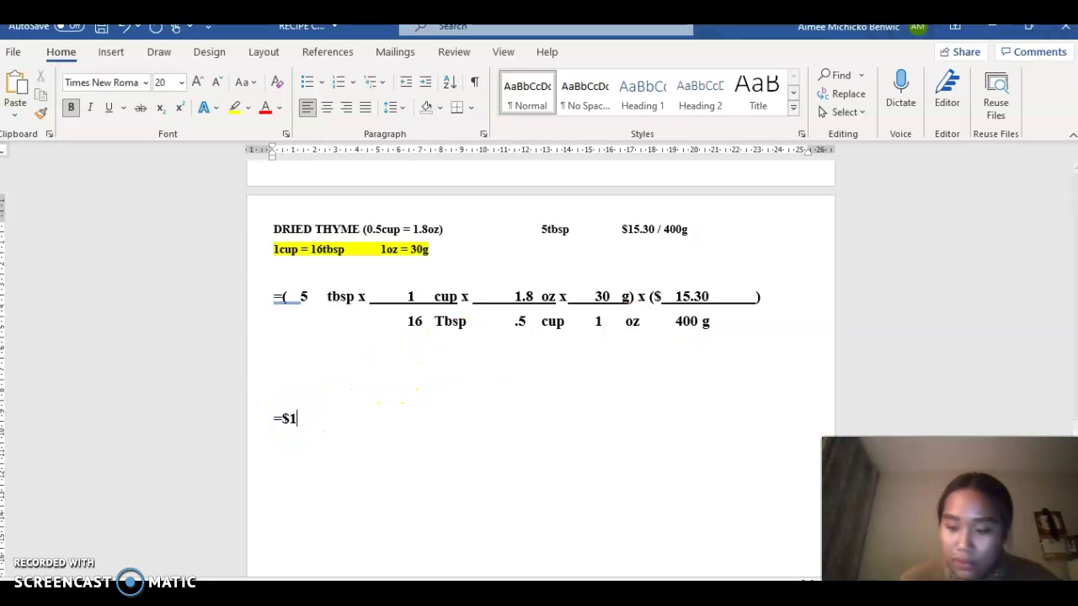
type(".29")
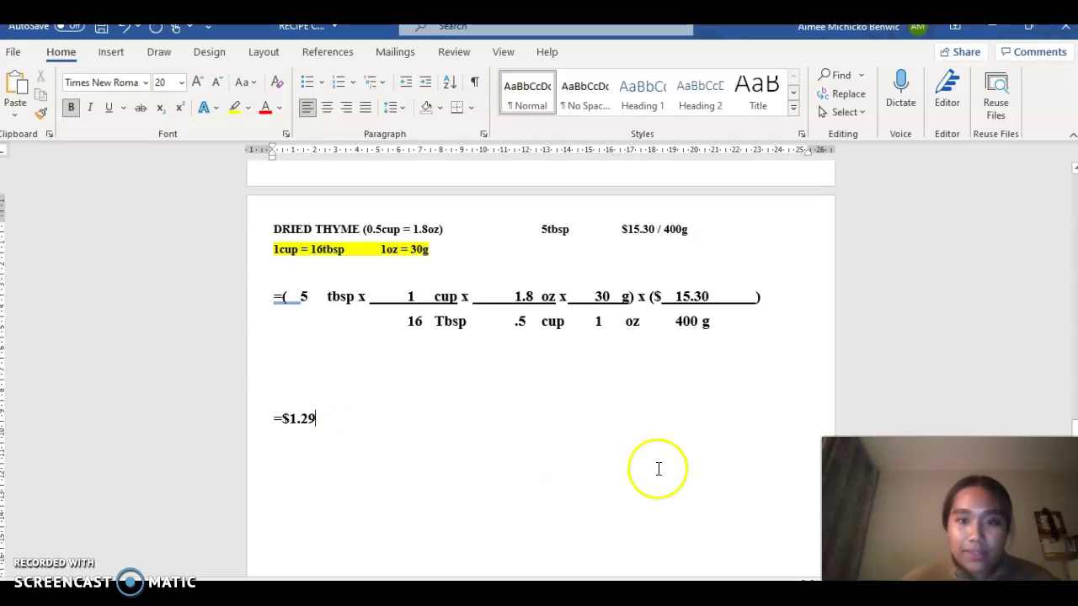
Switch to the Excel recipe sheet and enter the dried thyme formula =(A15/16*1.8/.5*30)*(E15/400) in G15
key("alt+Tab")
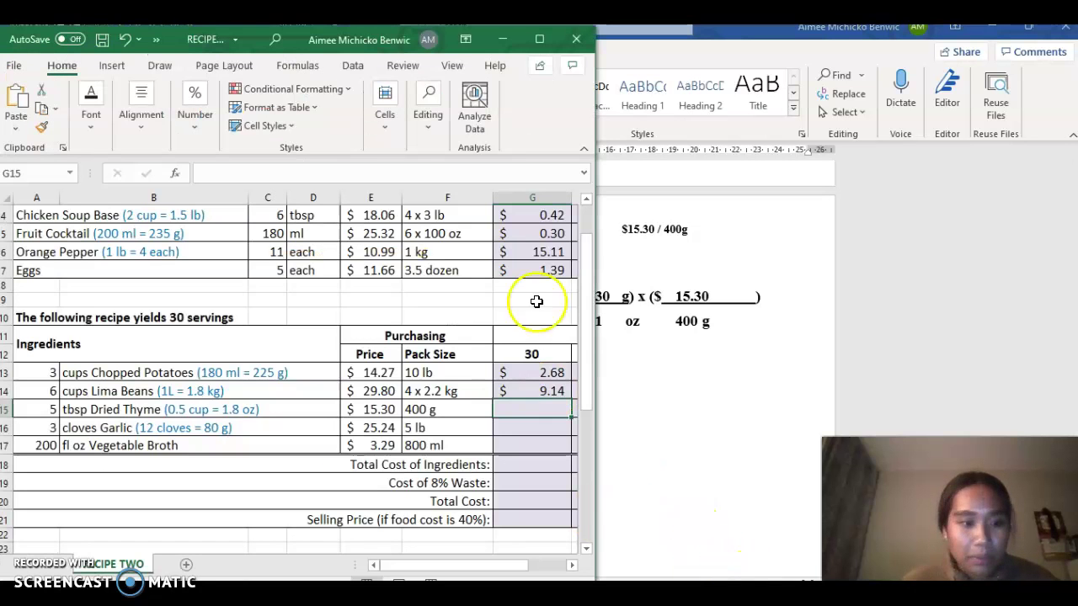
type("=(")
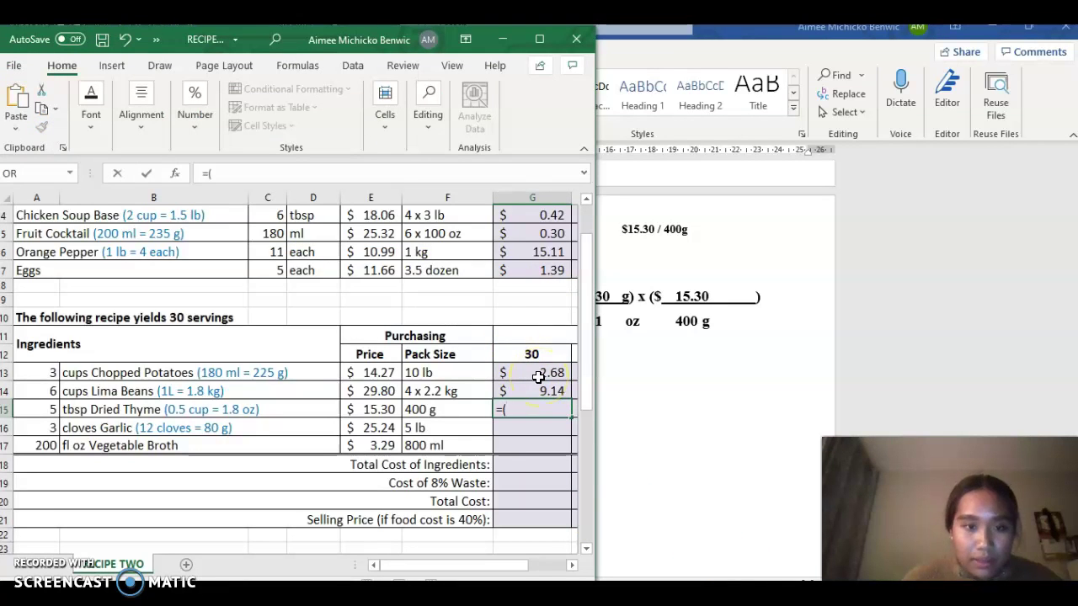
left_click(40, 409)
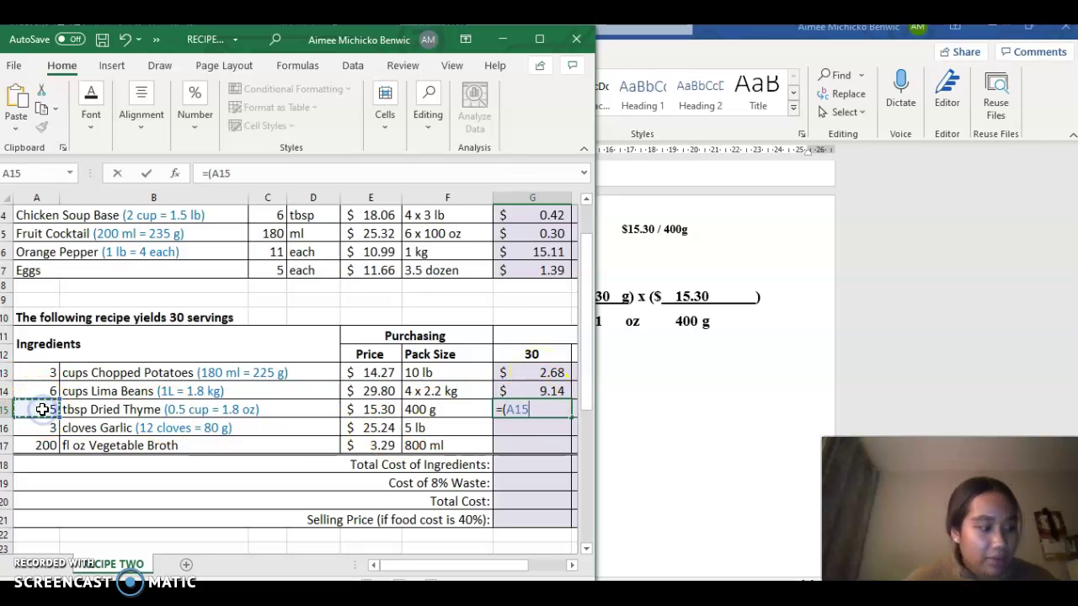
type("*")
type("/16")
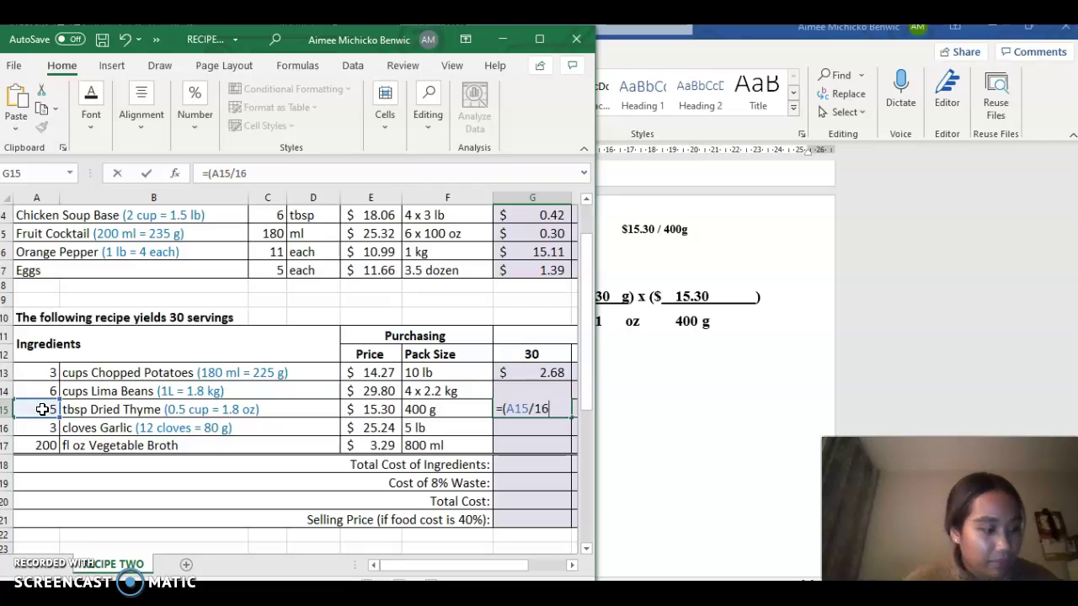
type("*1.")
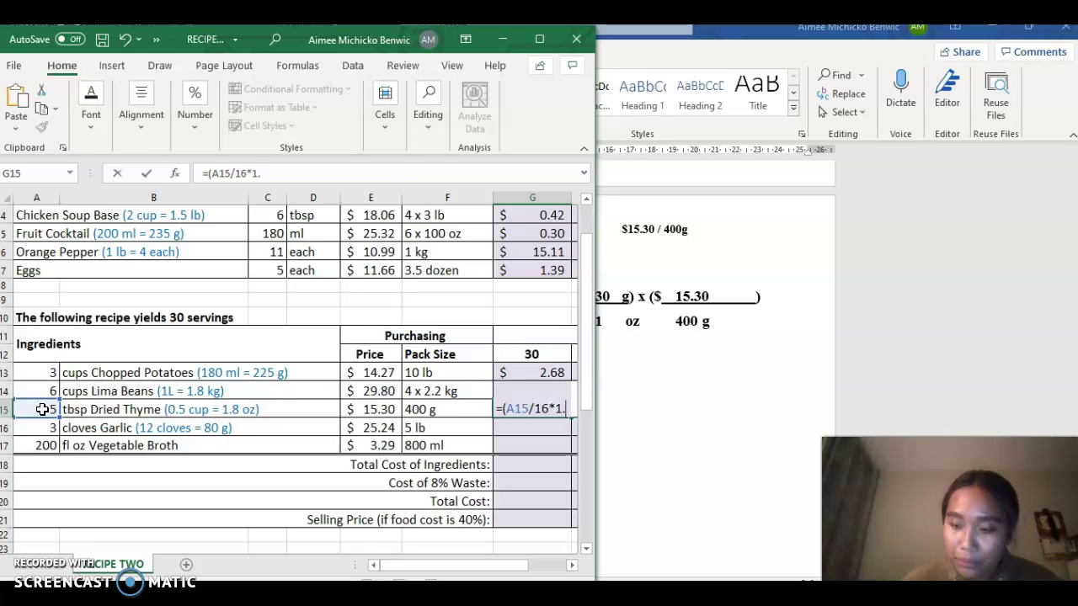
type("8")
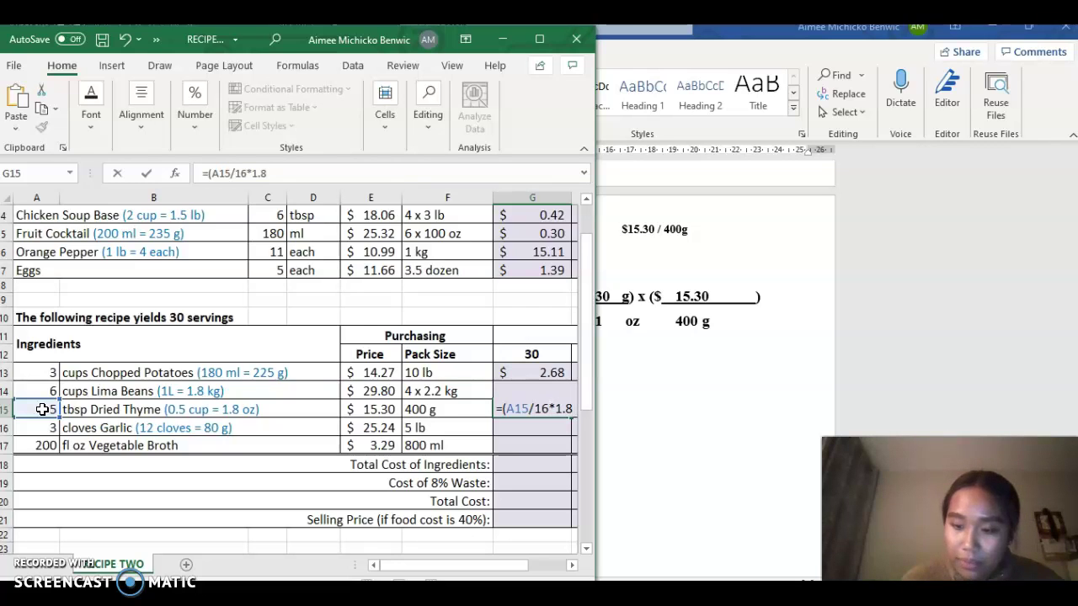
type("/.5*30)*(")
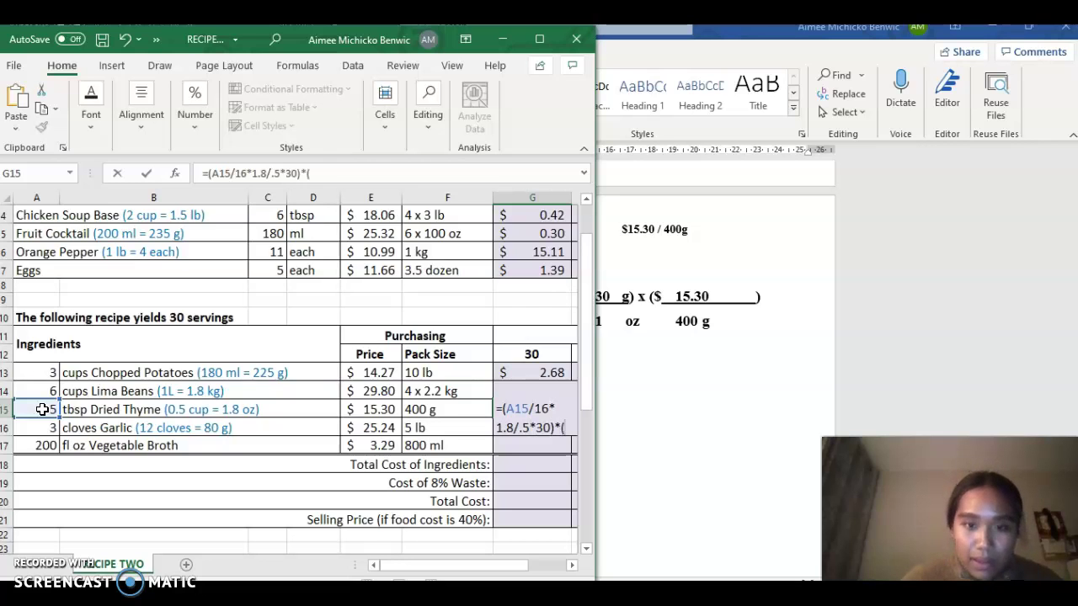
left_click(373, 410)
type("/400")
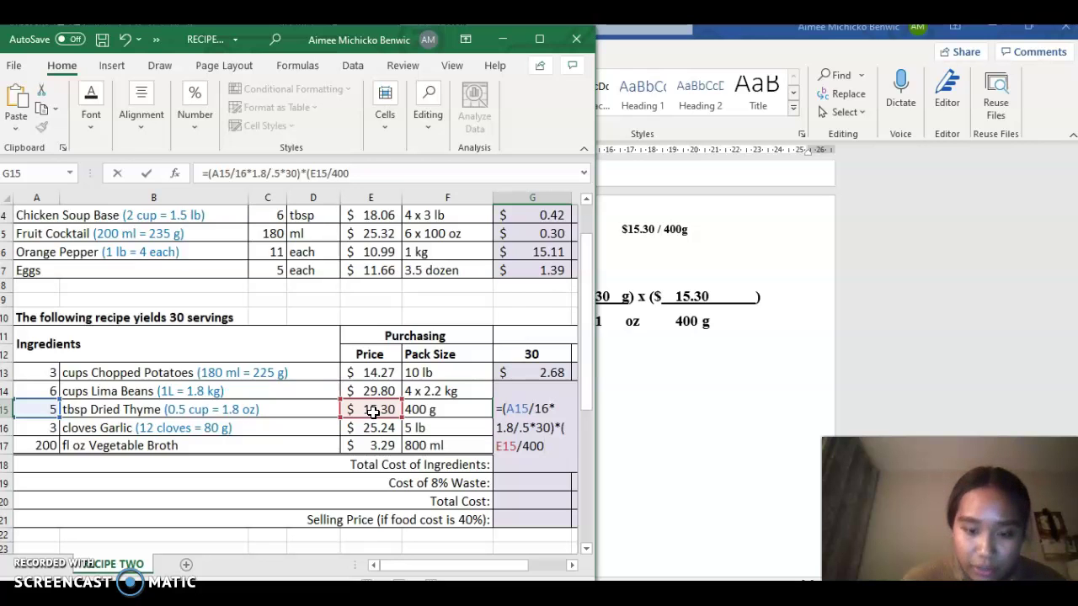
key("Return")
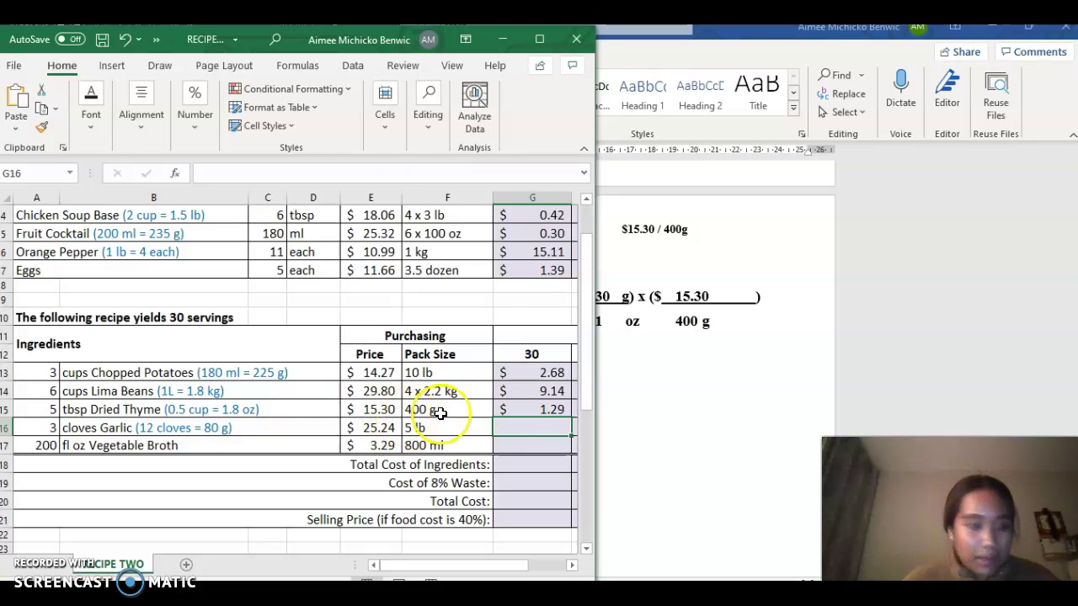
Switch to the Word worksheet and fill in the garlic's quantity as 3 cloves with the conversion 80 g per 12 cloves
left_click(710, 433)
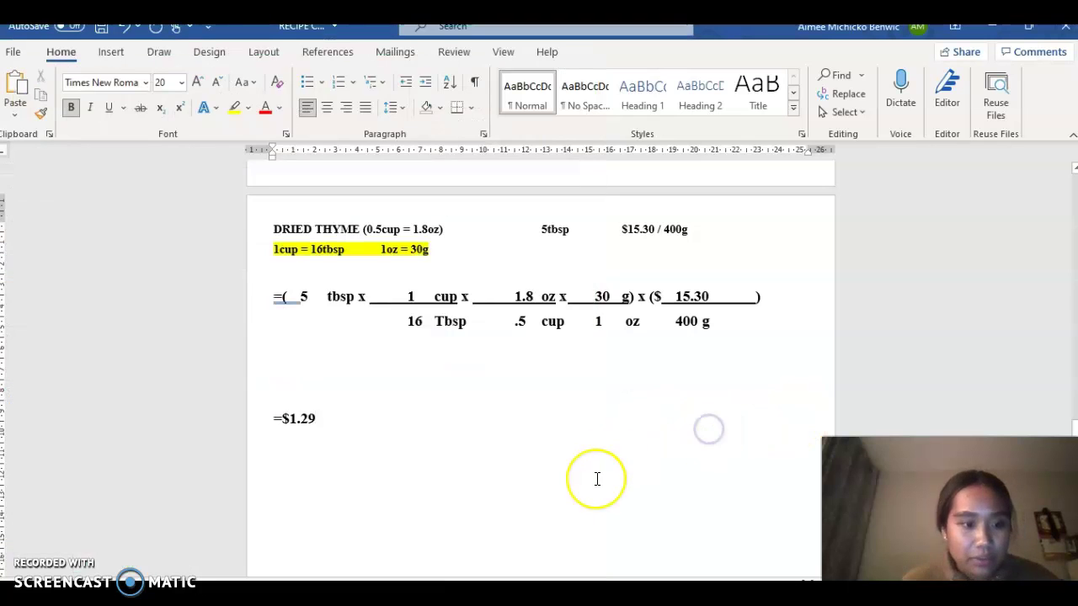
scroll(597, 476, "down", 1)
scroll(597, 476, "down", 8)
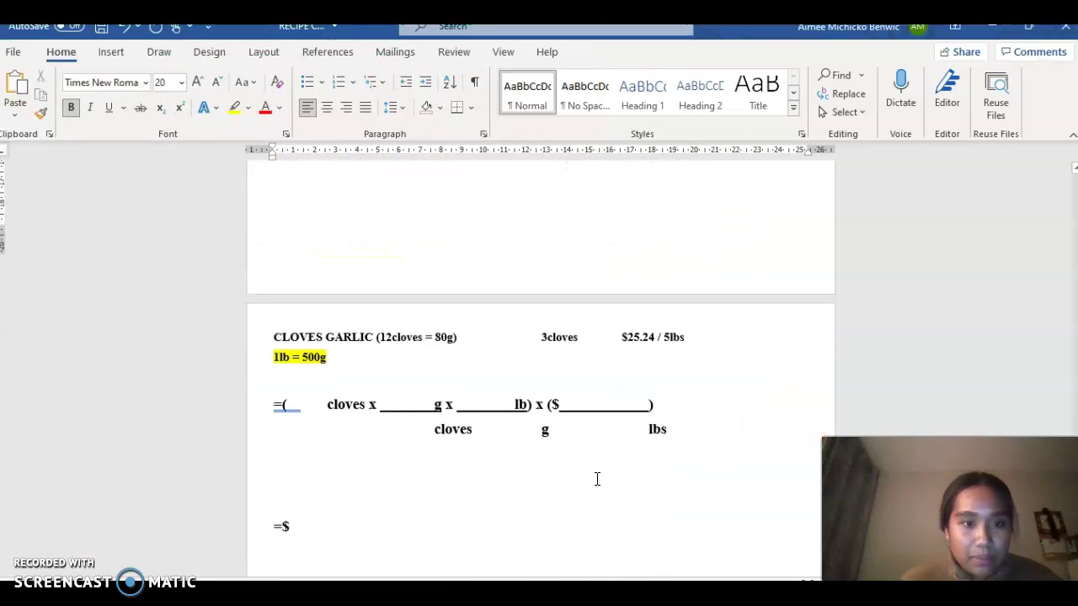
left_click(307, 344)
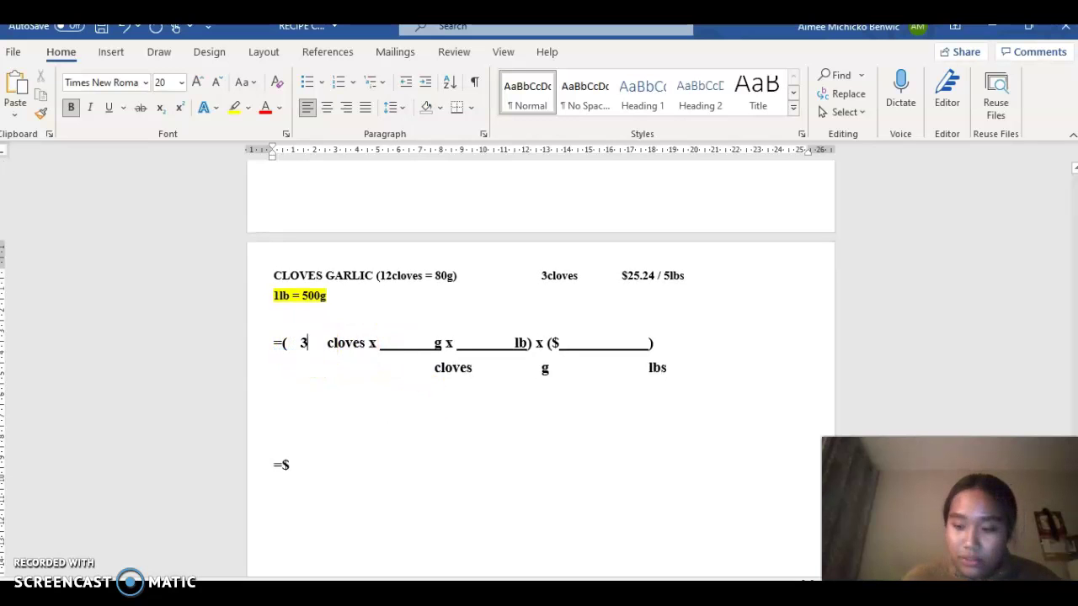
left_click(404, 341)
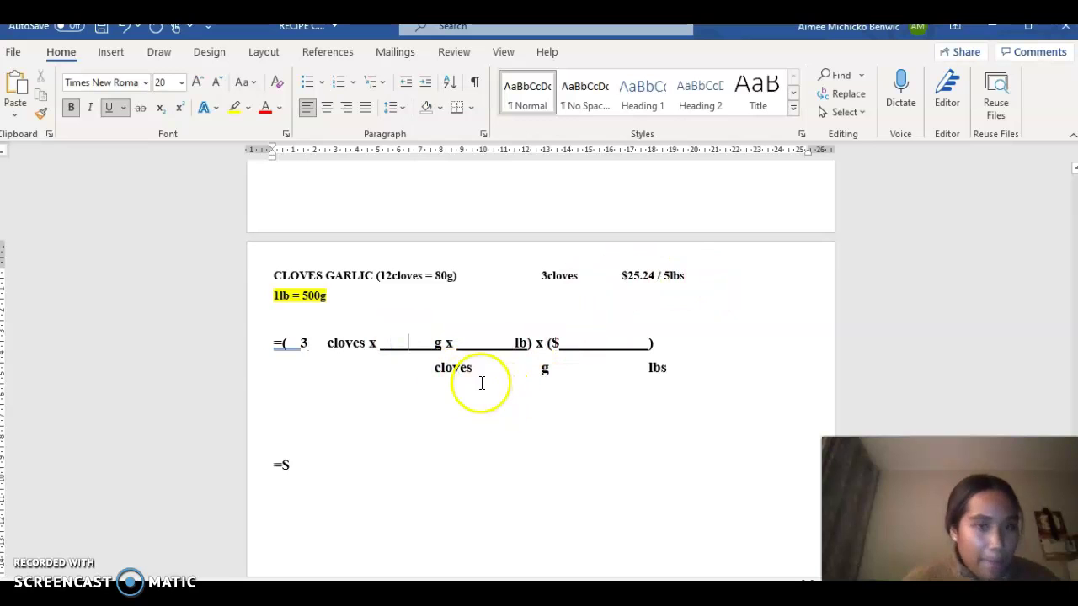
type("80")
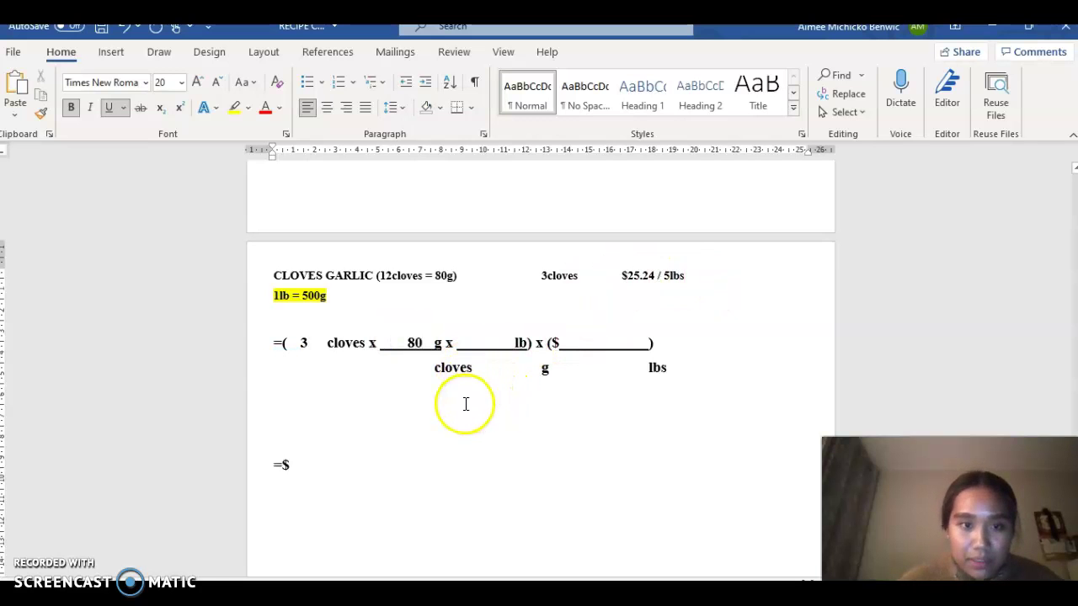
left_click(403, 367)
type("12")
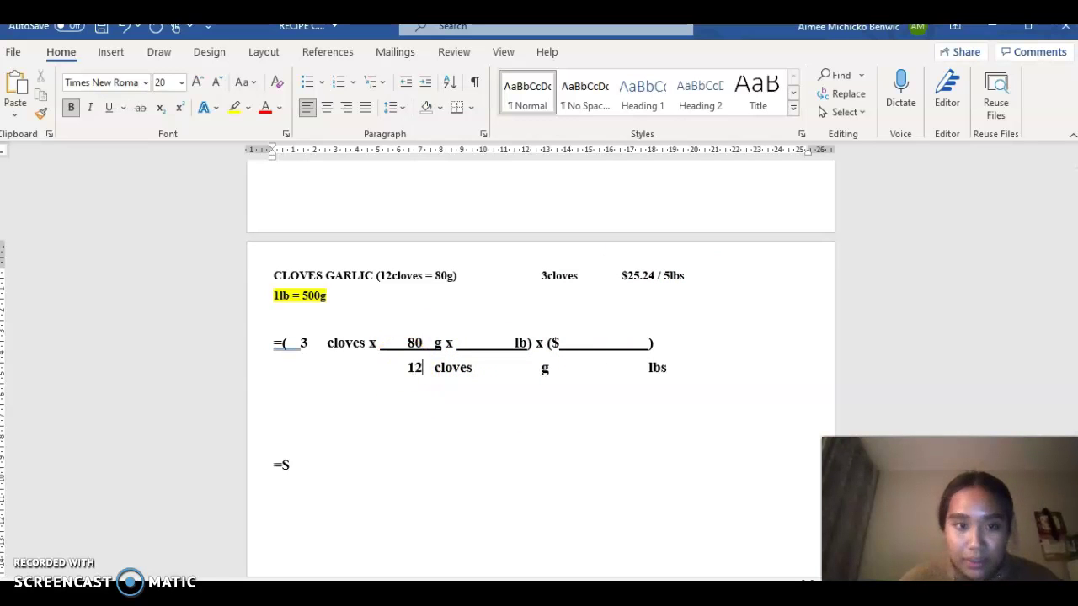
Fill in the garlic's gram-to-pound conversion as 1 lb per 500 g
left_click(490, 342)
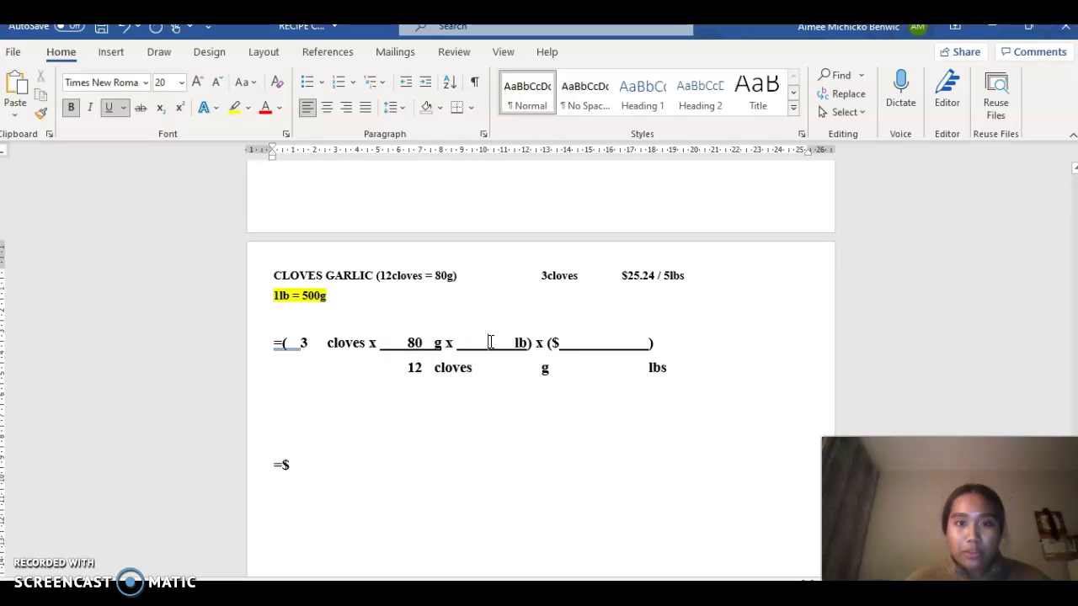
type("1")
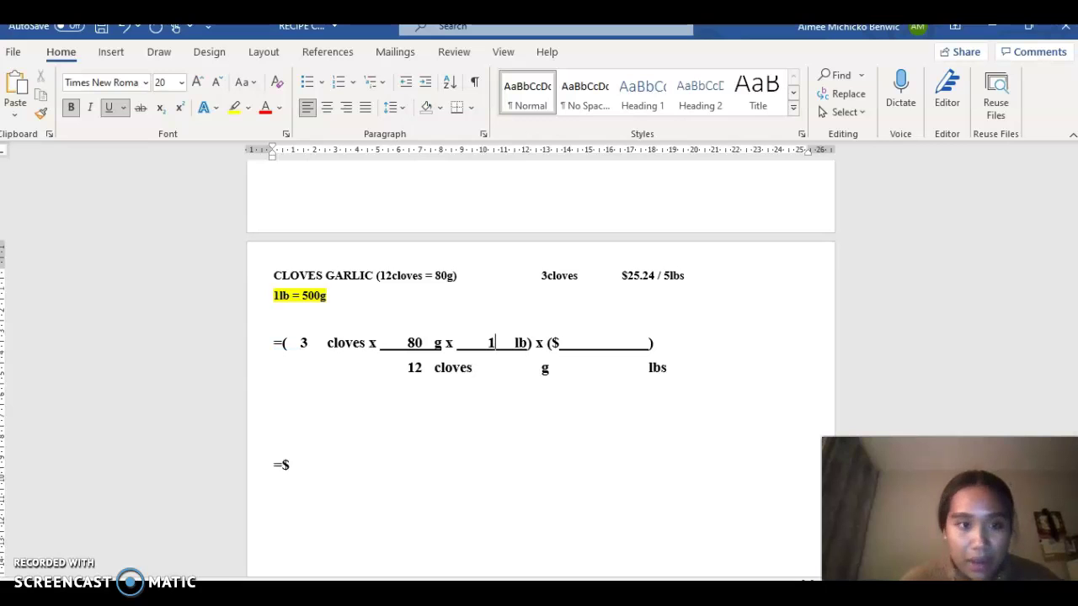
left_click(497, 365)
type("500")
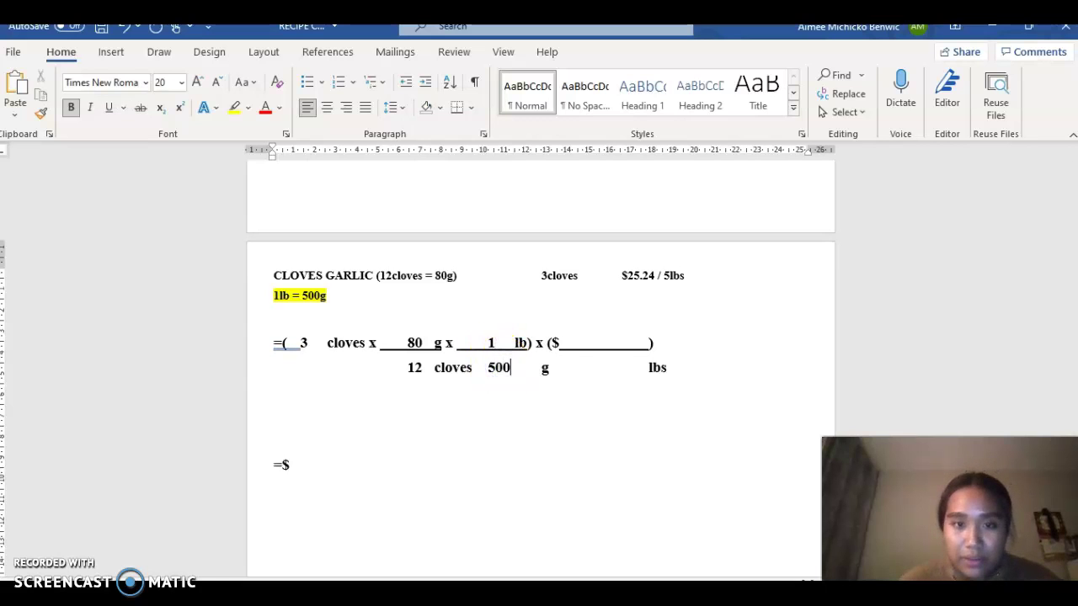
Fill in the garlic's price as $25.24 per 5 lbs and its resulting cost as $0.20
left_click(587, 341)
type("215")
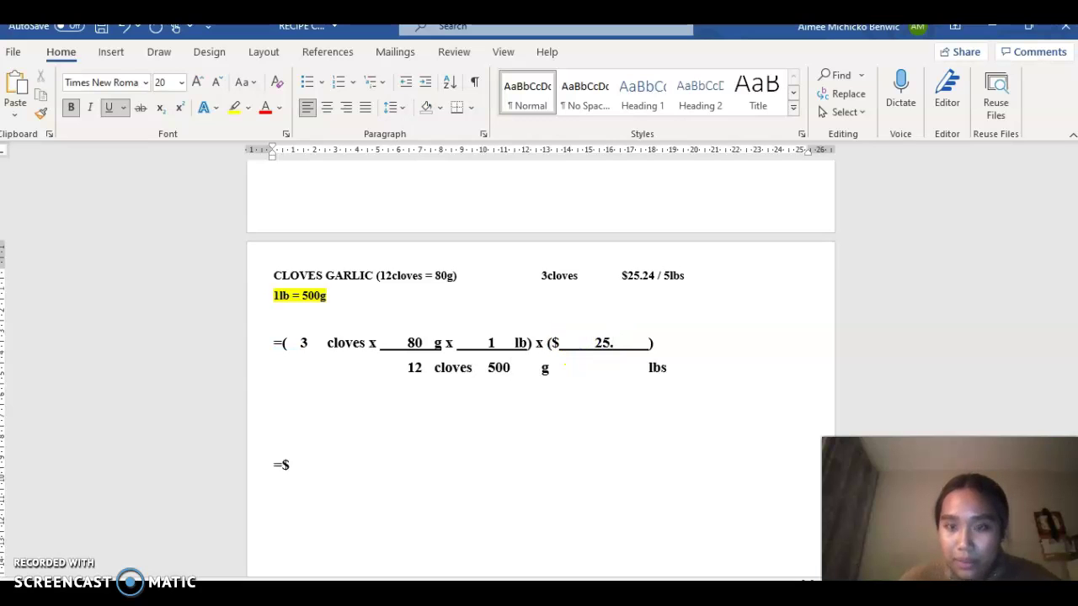
left_click(614, 369)
type("5")
left_click(345, 467)
type("0.20")
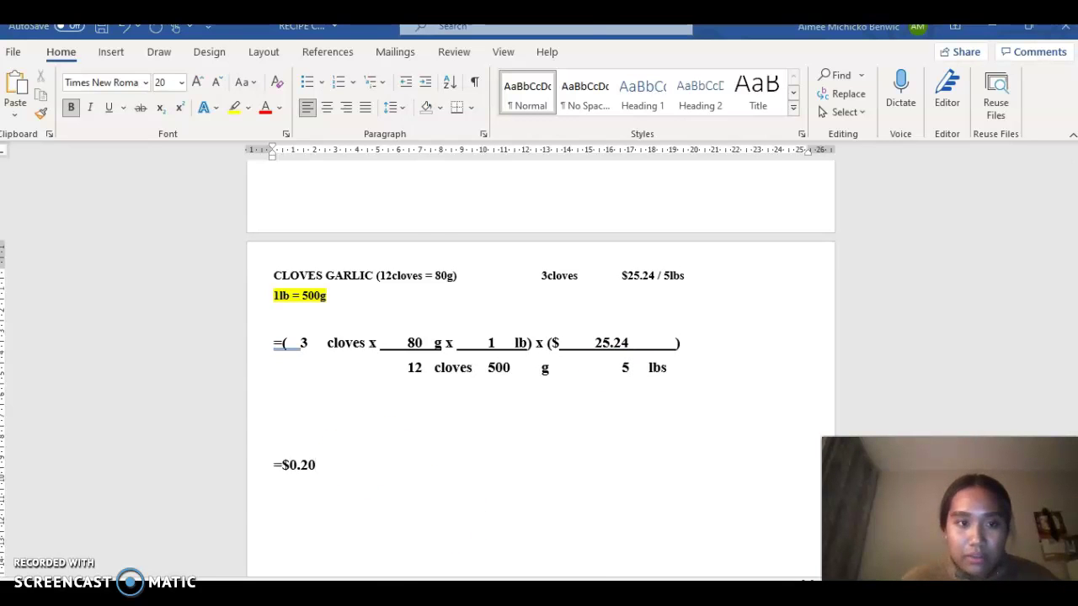
Switch to the Excel recipe sheet and enter the garlic formula =(A16*80/12/500)*(E16/5) in G16
key("alt+Tab")
type("=(")
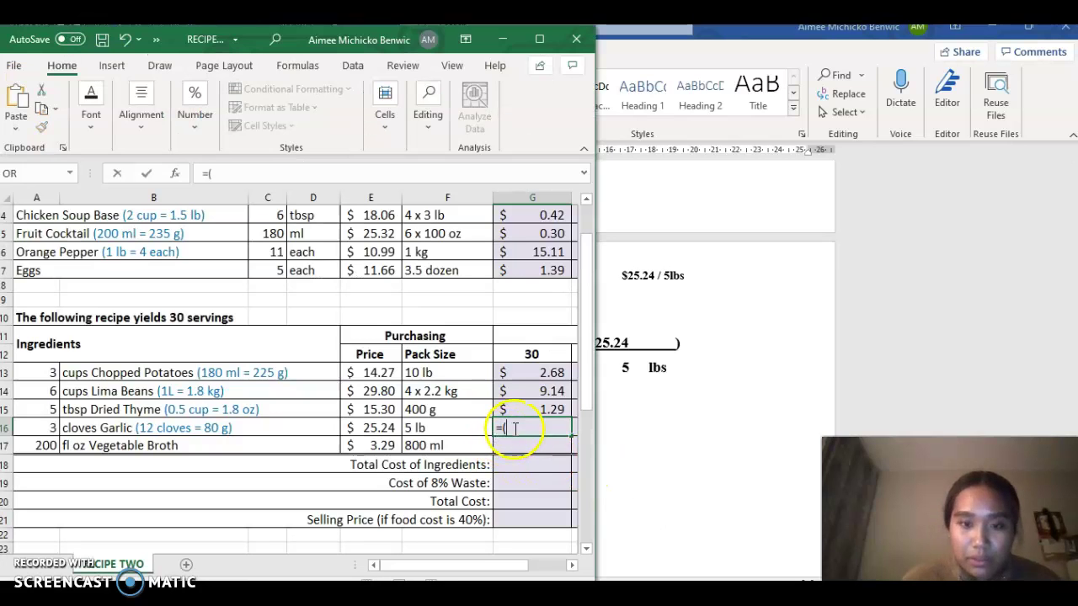
left_click(52, 430)
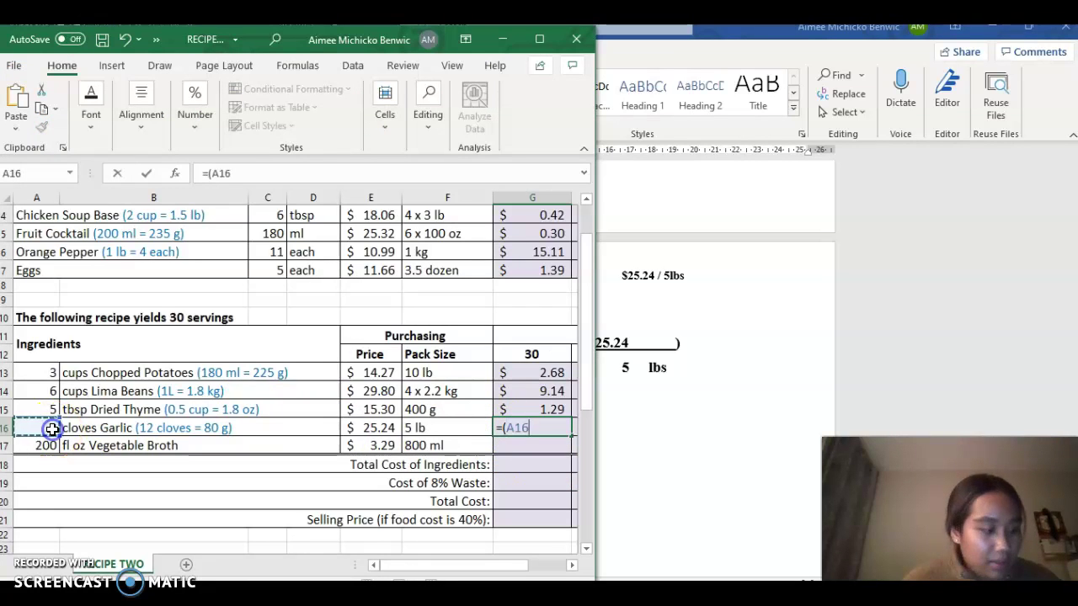
type("*8")
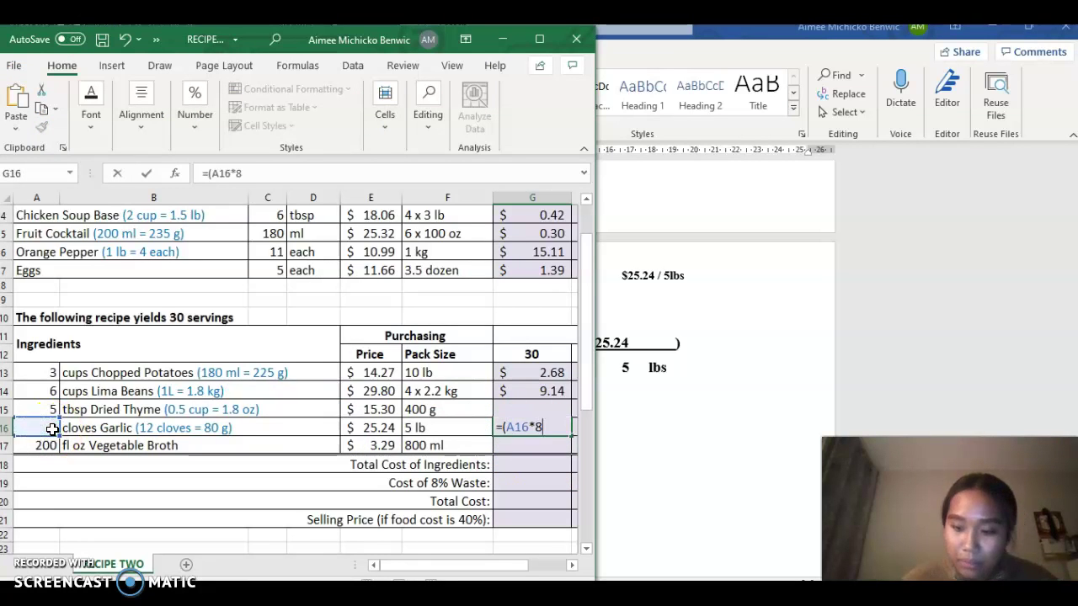
type("0/12")
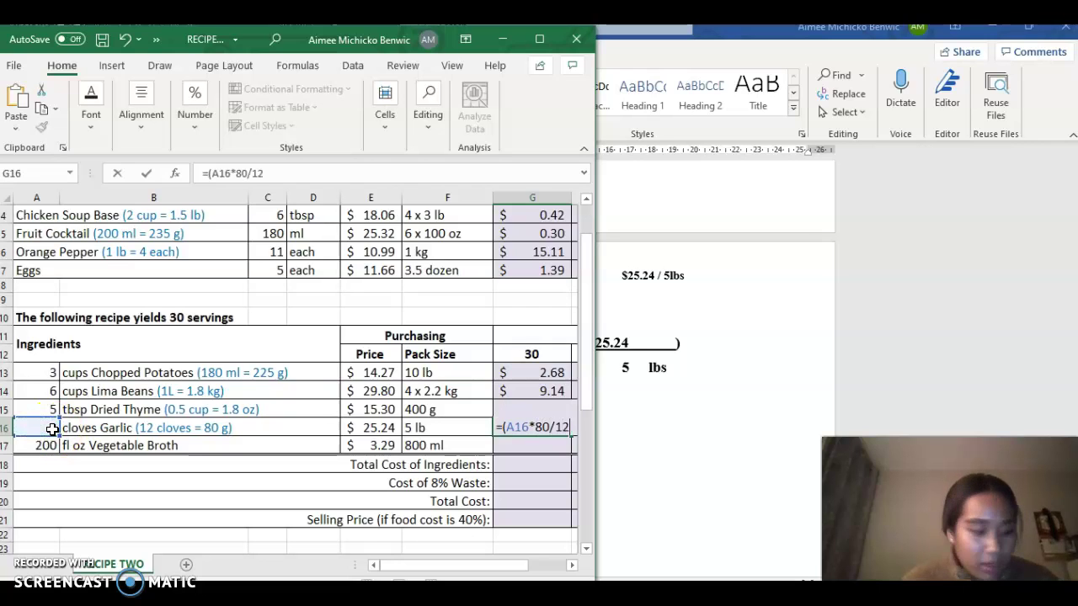
type("/5")
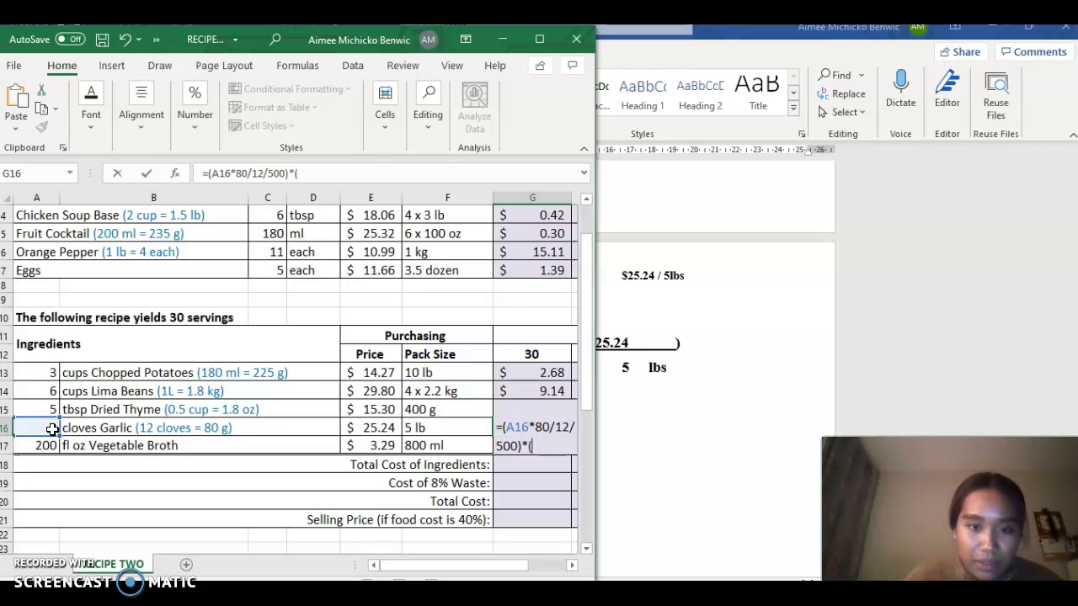
type("00)*(")
left_click(363, 429)
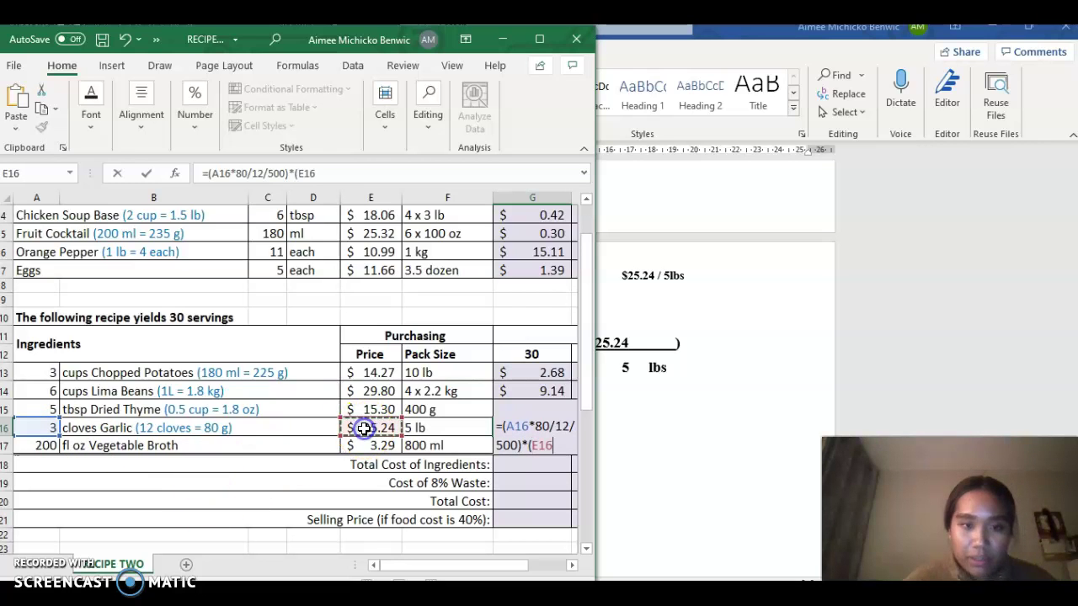
type("/5")
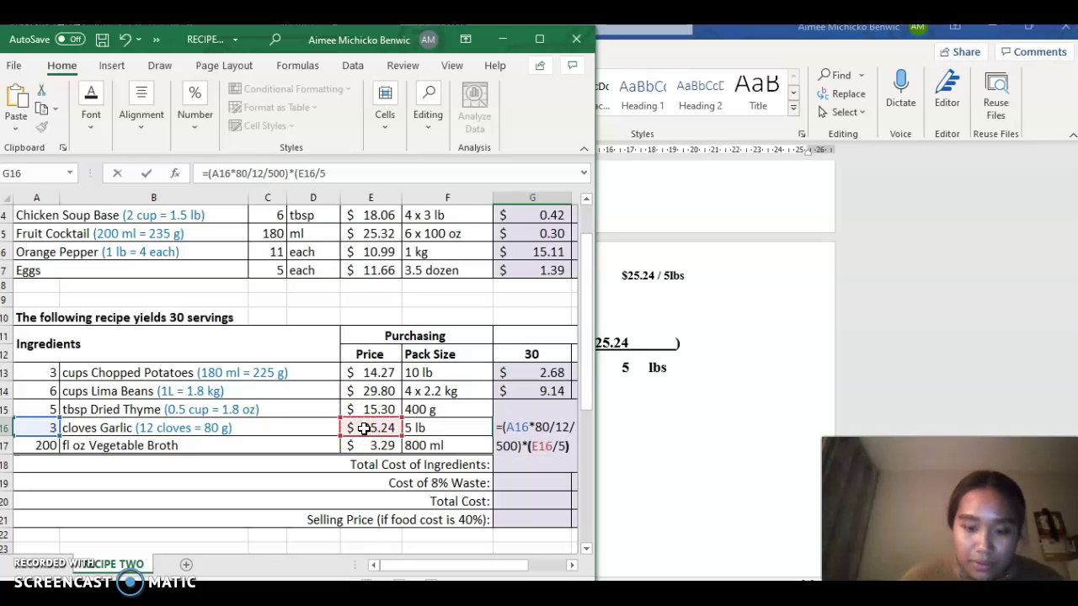
key("Return")
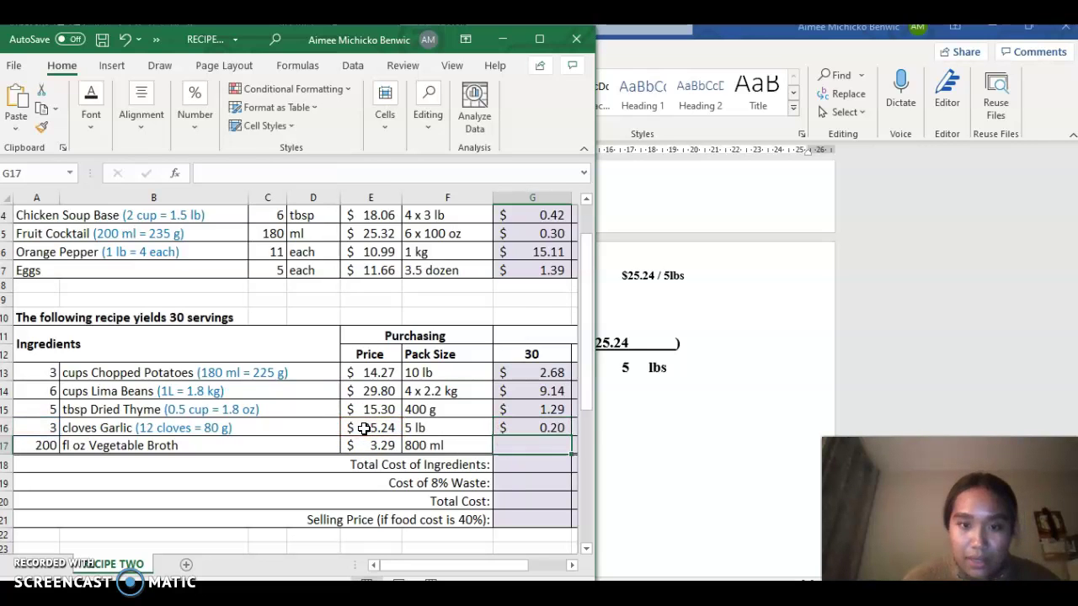
Start the G17 formula with =(, switch to the Word worksheet and fill in the vegetable broth as 200 fl.oz at 30 ml per 1 fl.oz
type("=(")
left_click(610, 438)
scroll(607, 431, "down", 7)
scroll(607, 431, "down", 3)
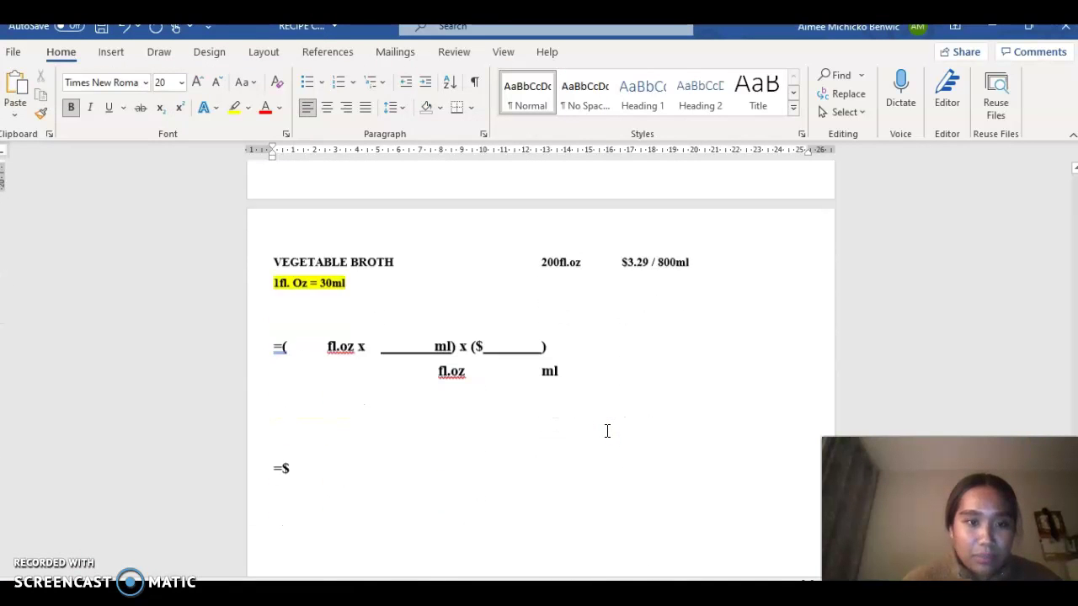
left_click(305, 308)
type("200")
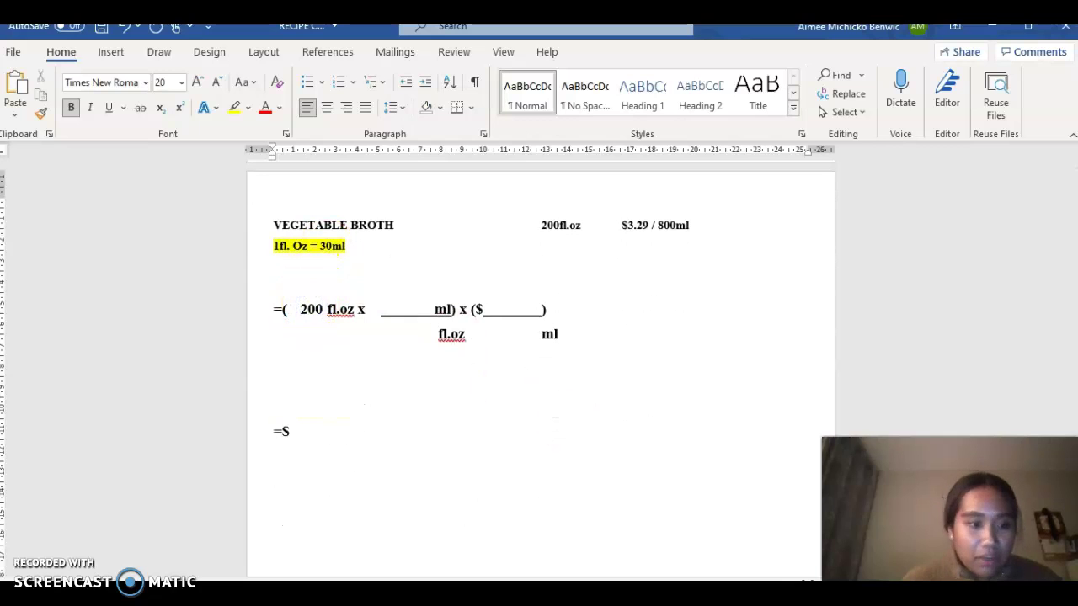
left_click(407, 307)
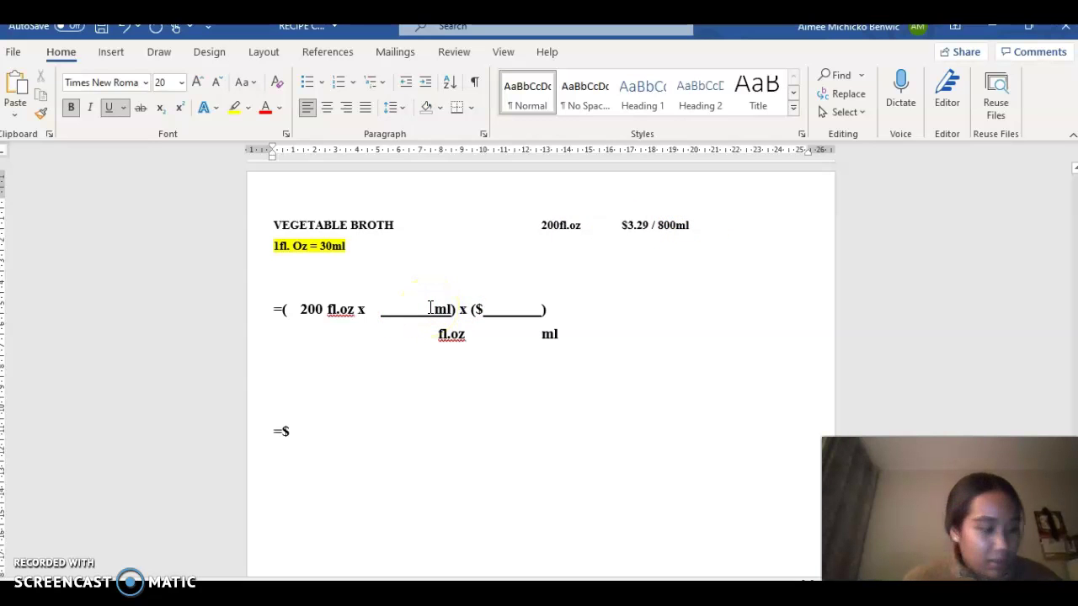
type("30")
left_click(429, 334)
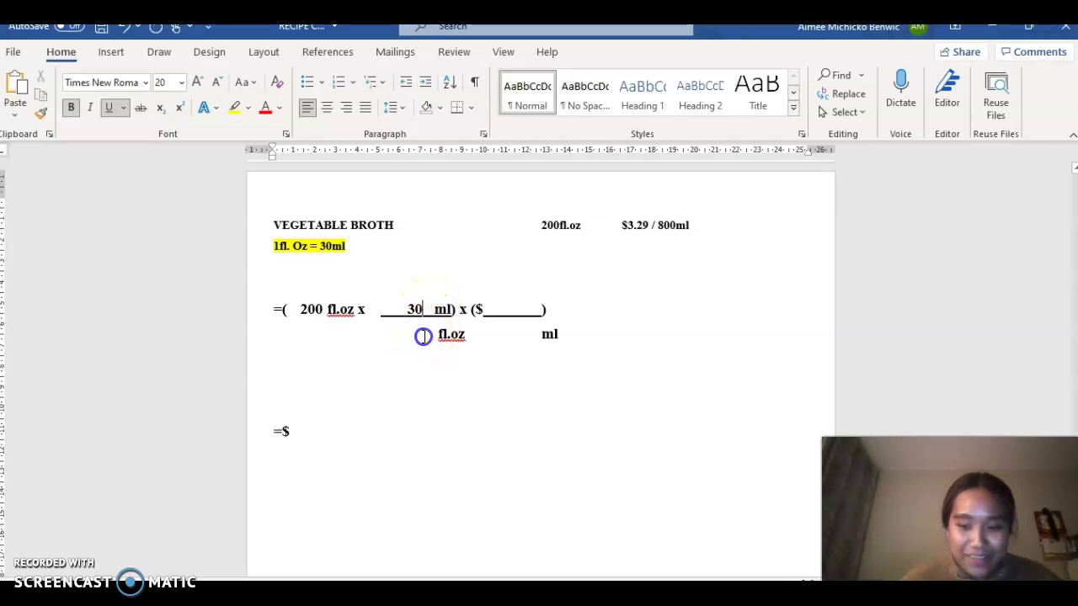
type("1")
Fill in the vegetable broth's price as $3.29 per 800 ml and its resulting cost as $24.68
left_click(511, 310)
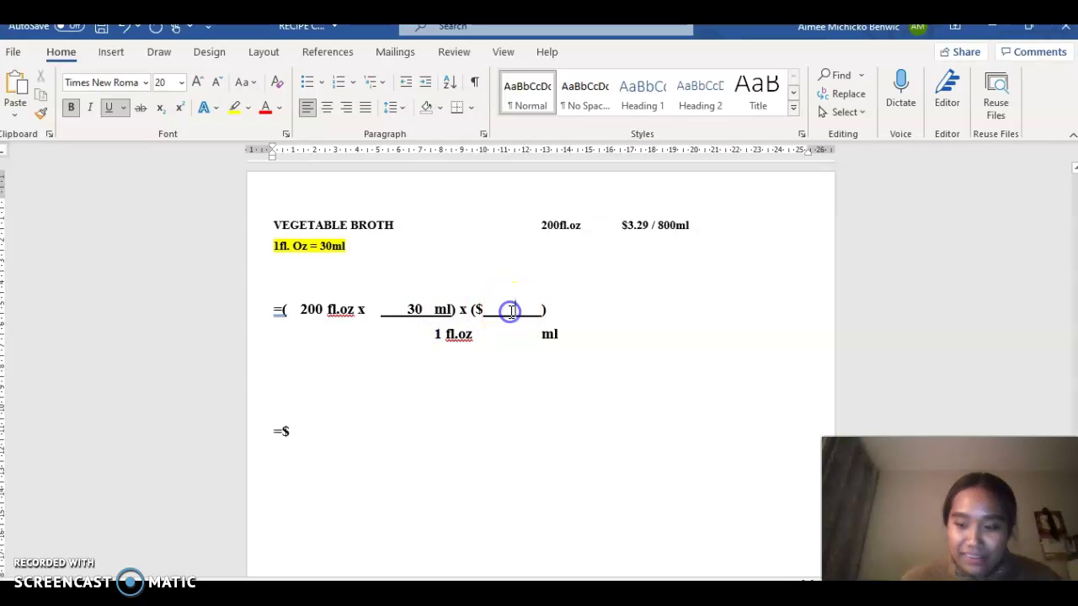
type("3.29")
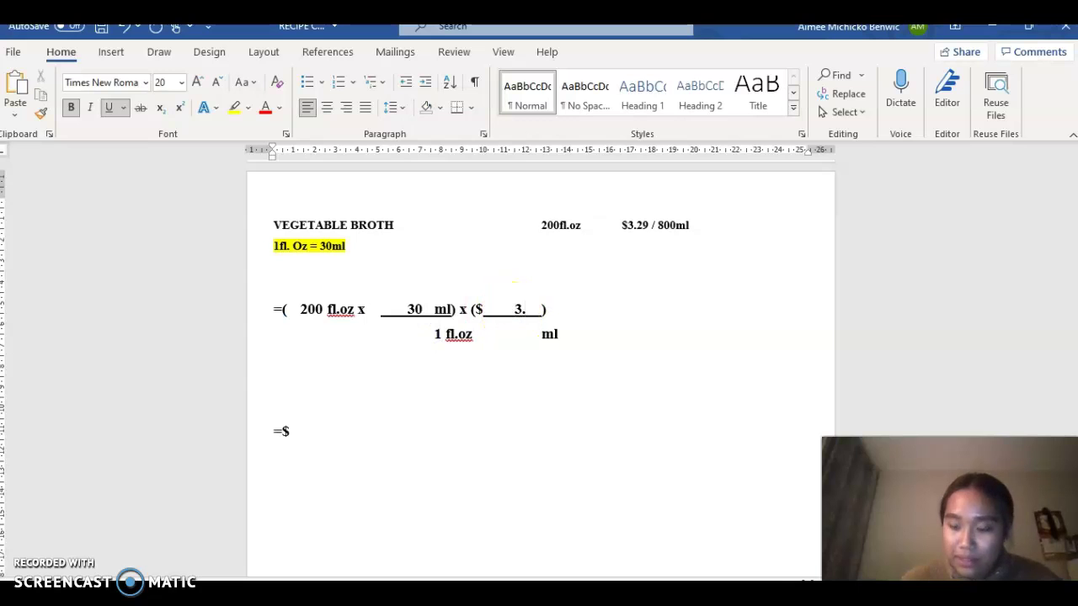
left_click(525, 334)
type("800")
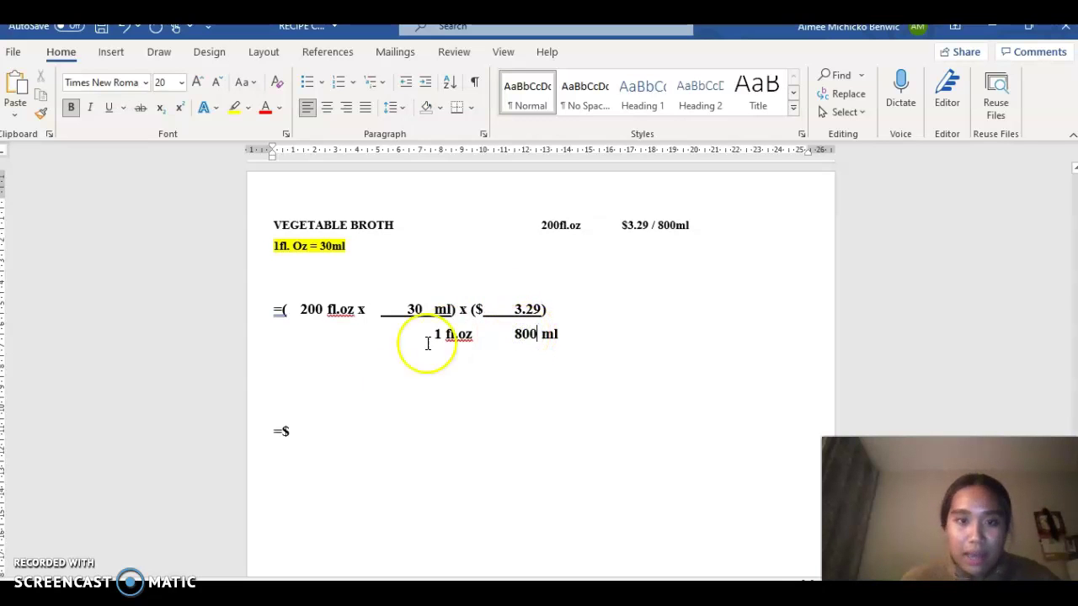
left_click(336, 428)
type("24")
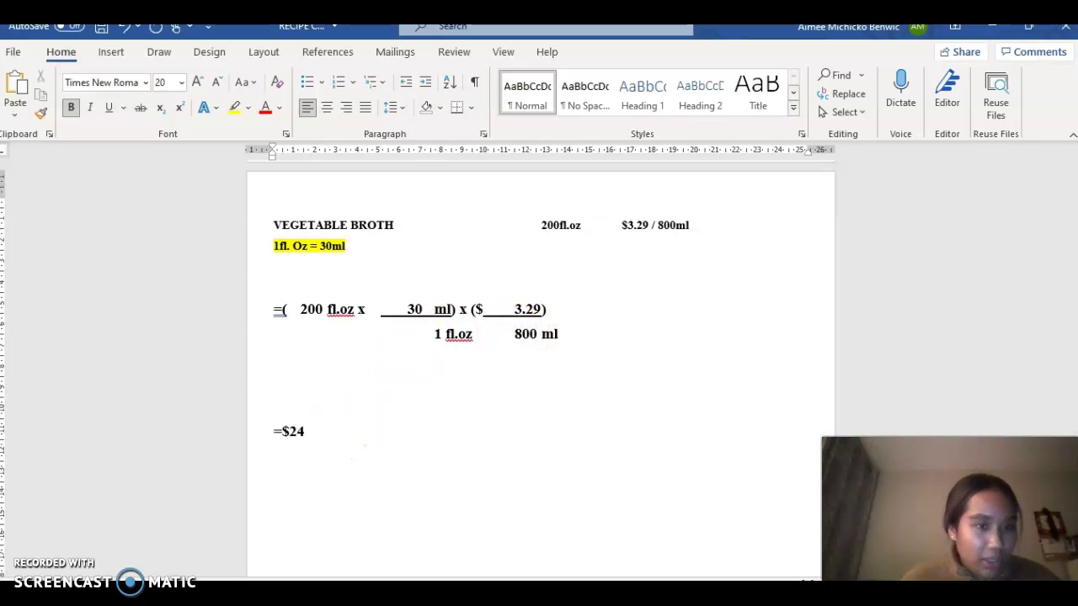
type(".68")
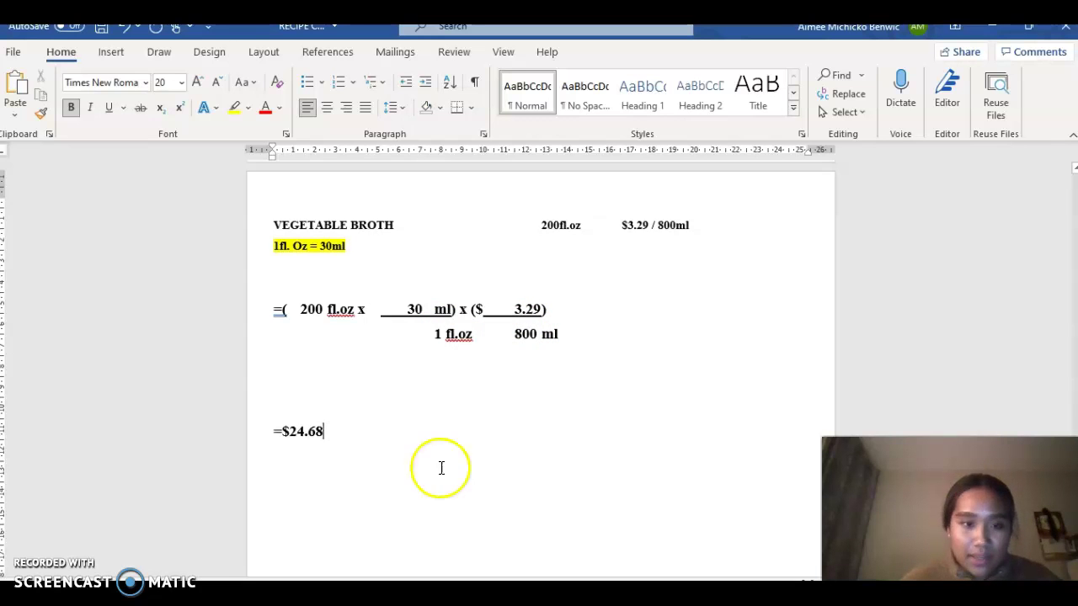
Switch to the Excel recipe sheet and complete the vegetable broth formula in G17 as =(A17*30)*(E17/800)
key("alt+Tab")
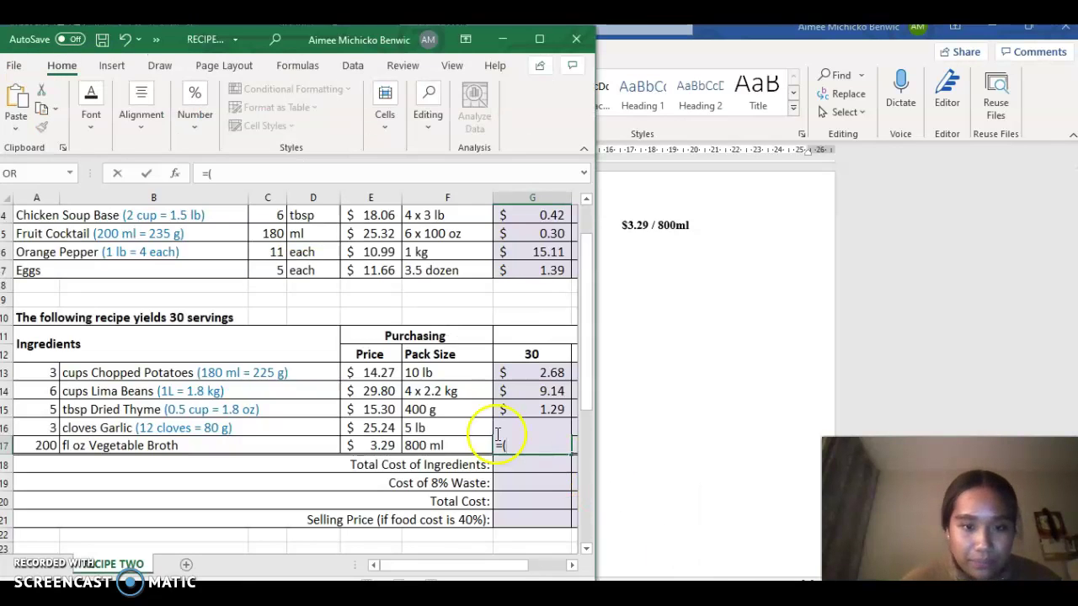
left_click(44, 444)
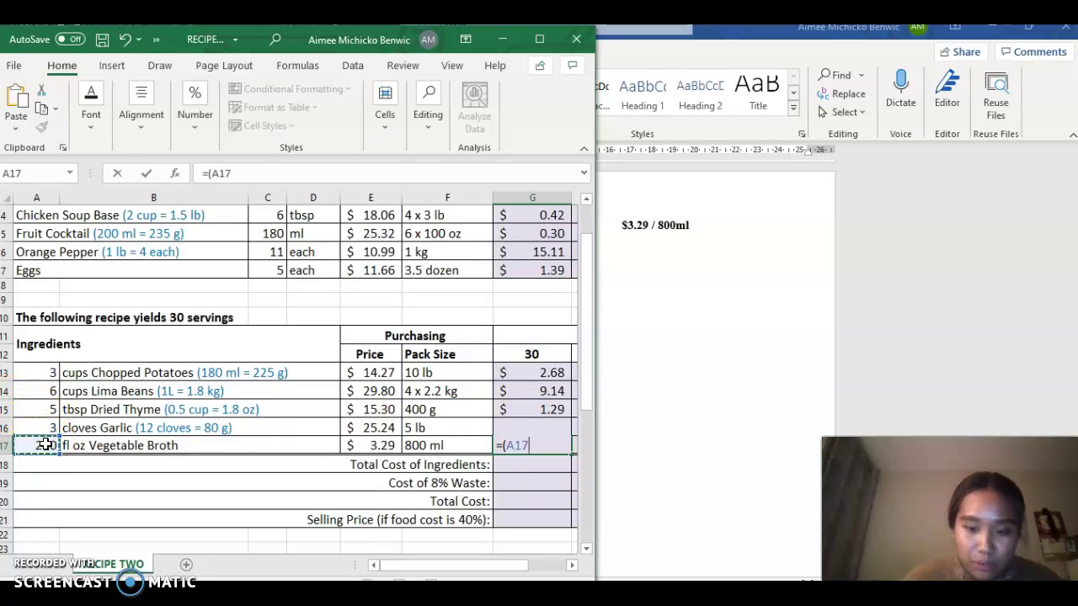
type("*0")
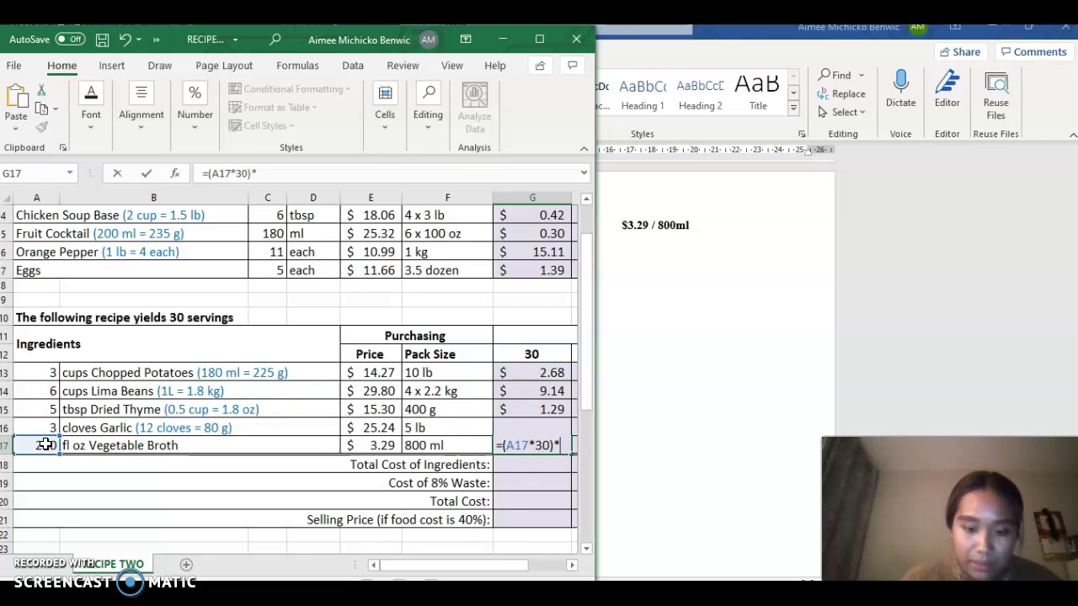
left_click(357, 447)
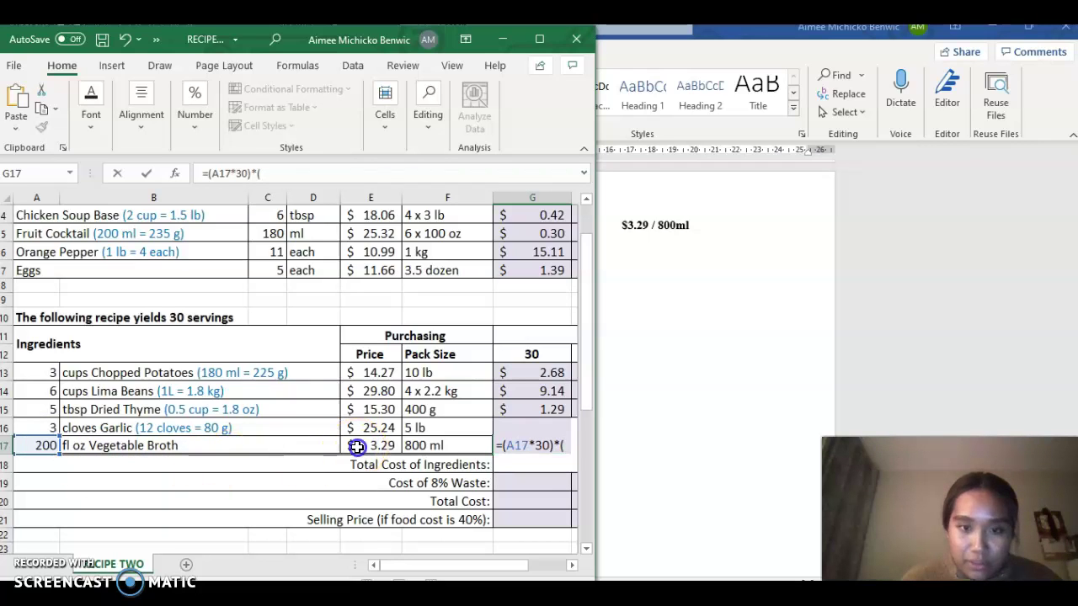
type("/800")
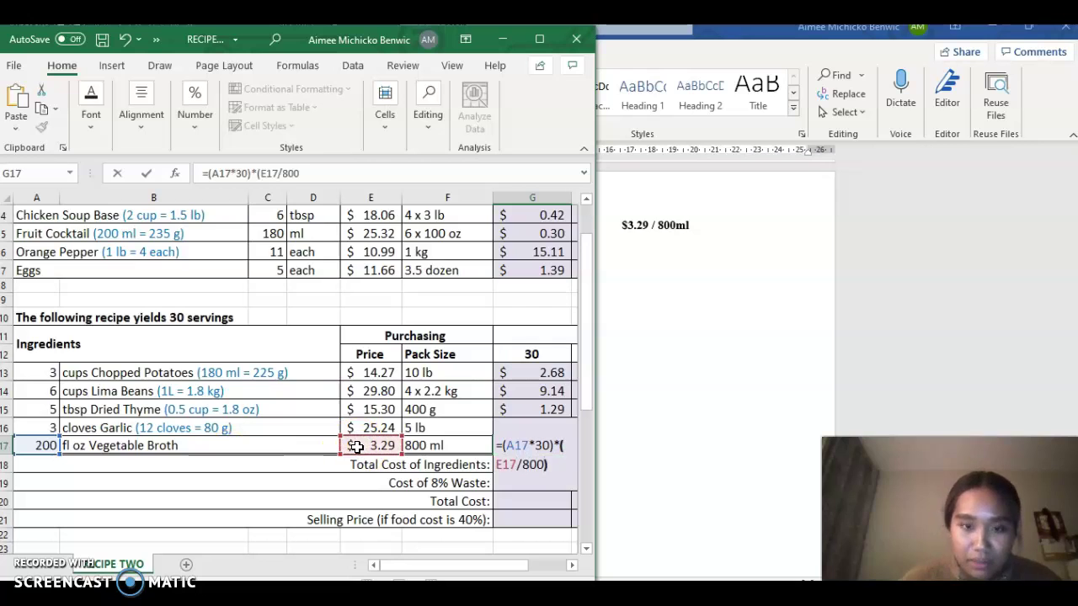
type(")")
left_click(357, 447)
Total the ingredient costs in G13:G17 with AutoSum to fill the Total Cost of Ingredients in G18
left_click(561, 466)
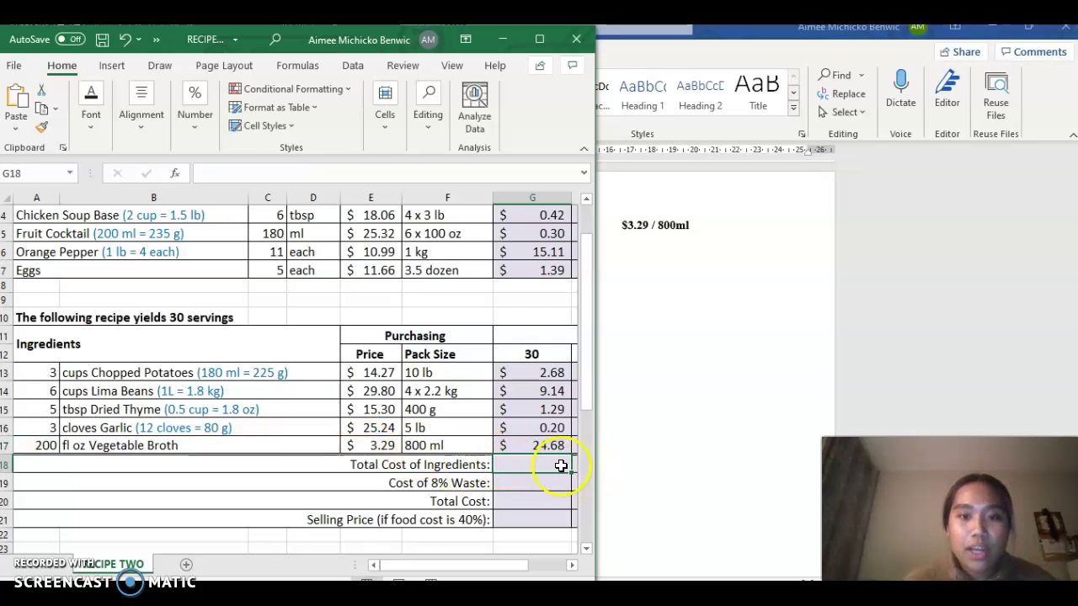
type("=")
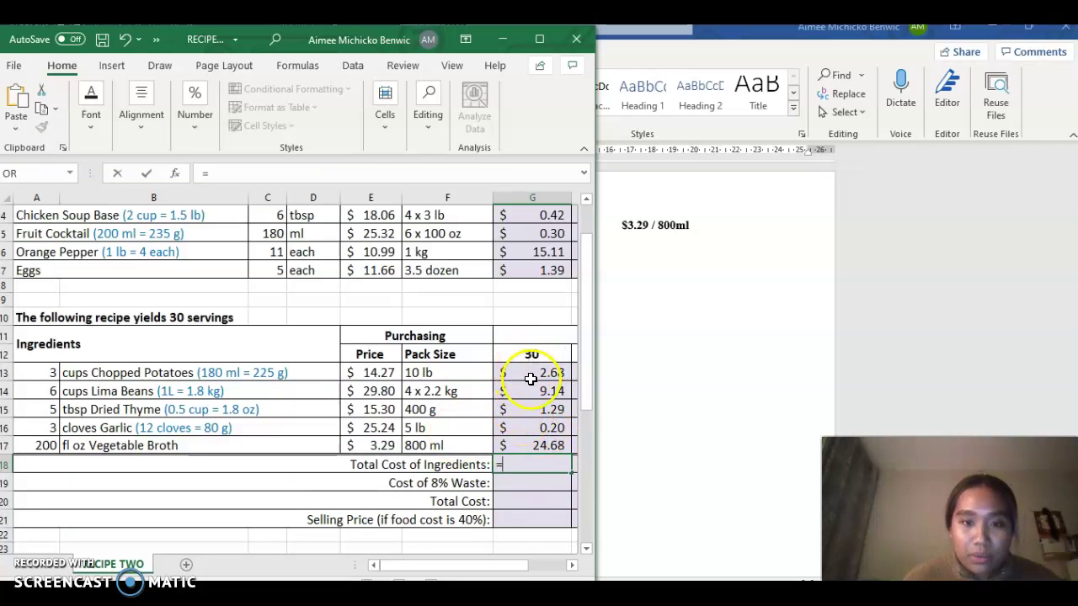
left_click_drag(515, 373, 525, 458)
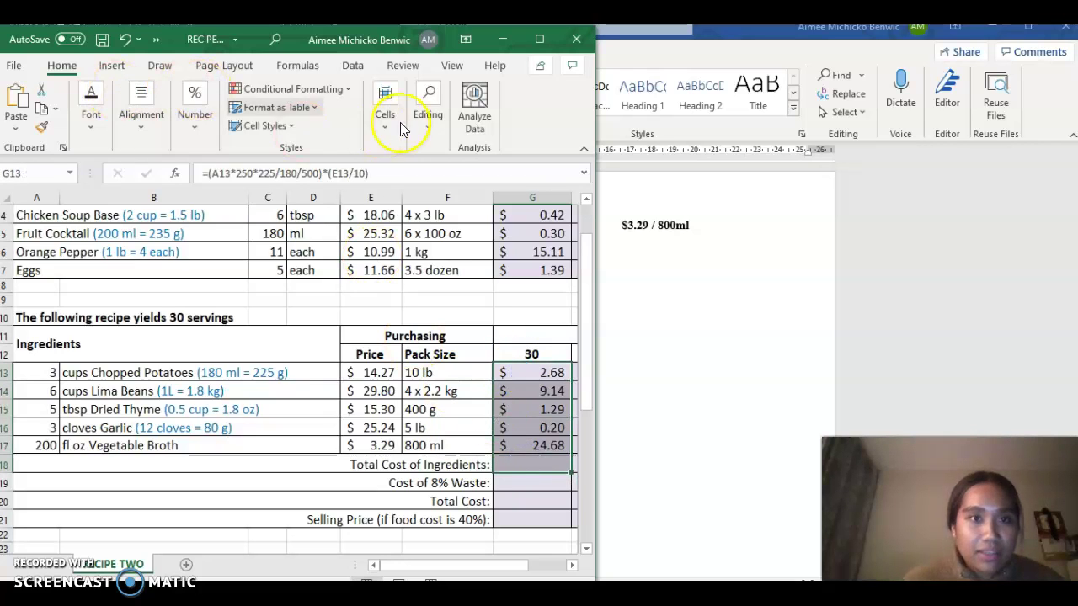
left_click(425, 125)
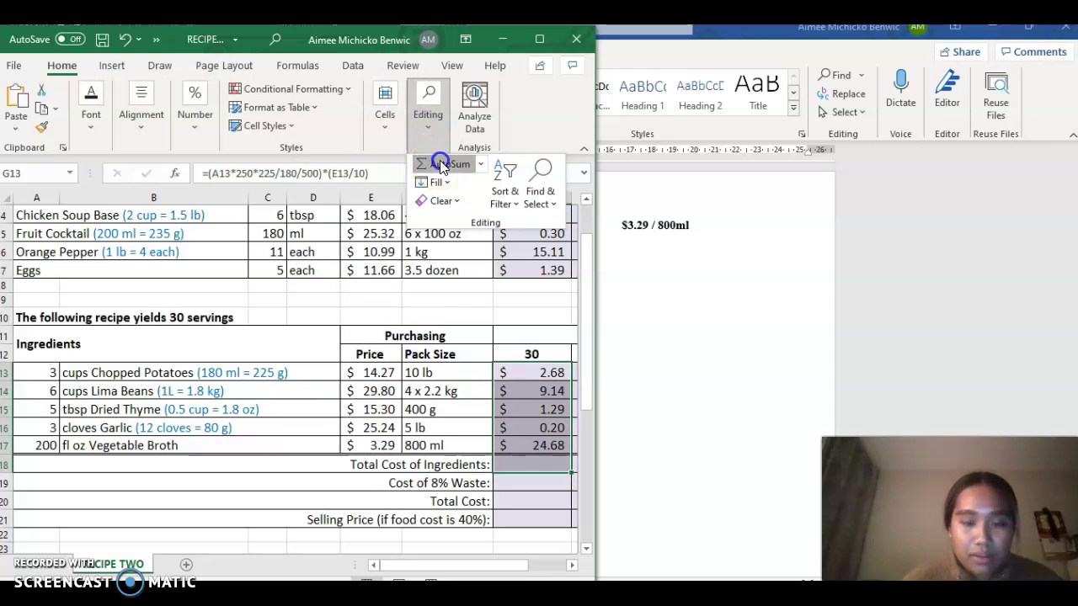
left_click(442, 165)
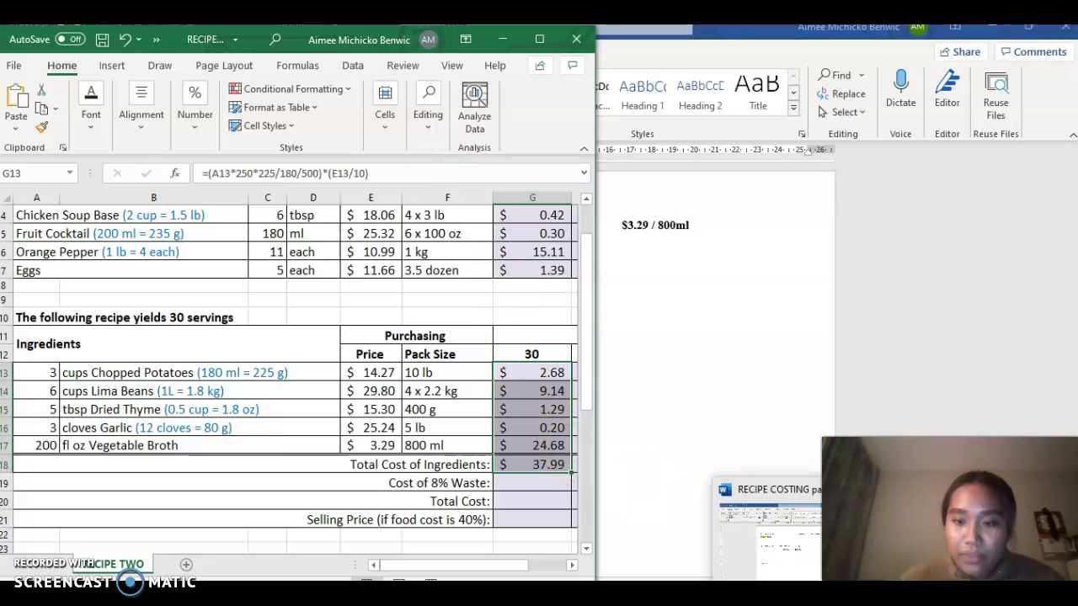
Switch to the Word worksheet and place its window beside the Excel sheet, showing the total cost, waste and selling price calculations
left_click(758, 522)
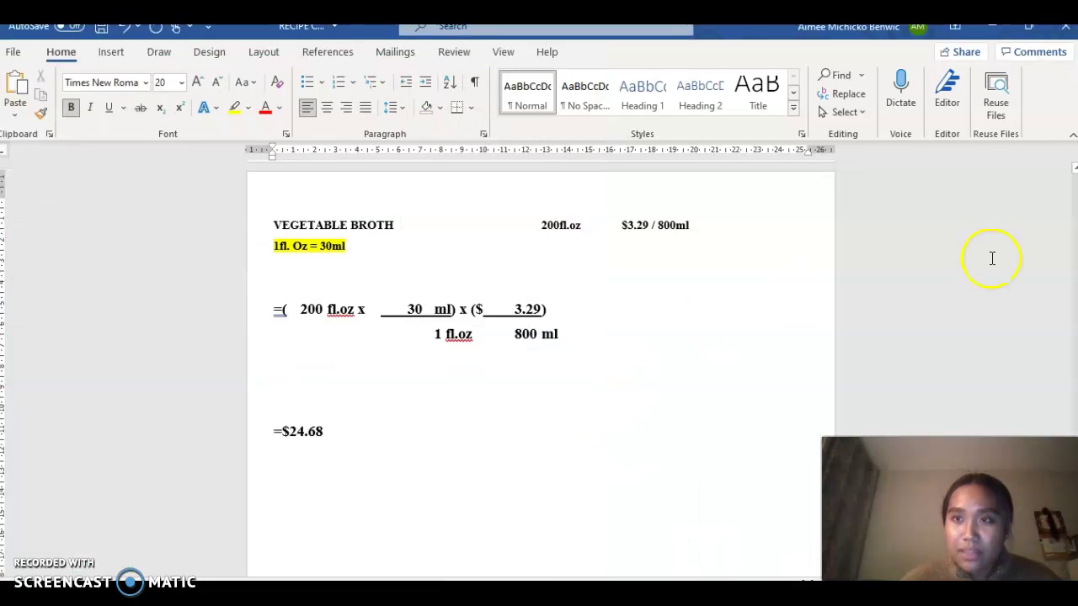
left_click(1025, 34)
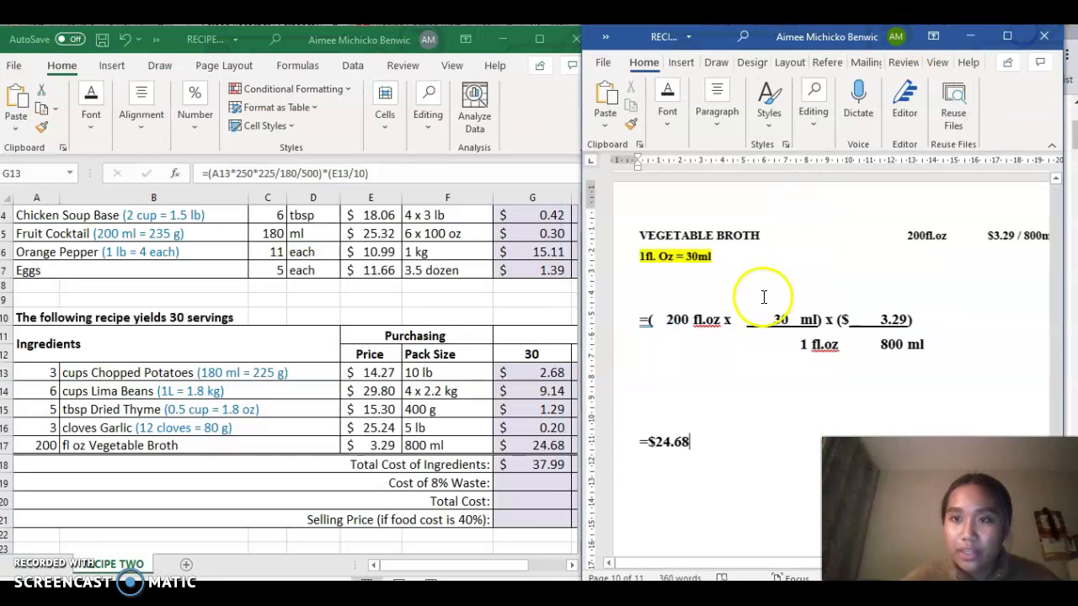
scroll(682, 387, "down", 10)
scroll(682, 392, "down", 3)
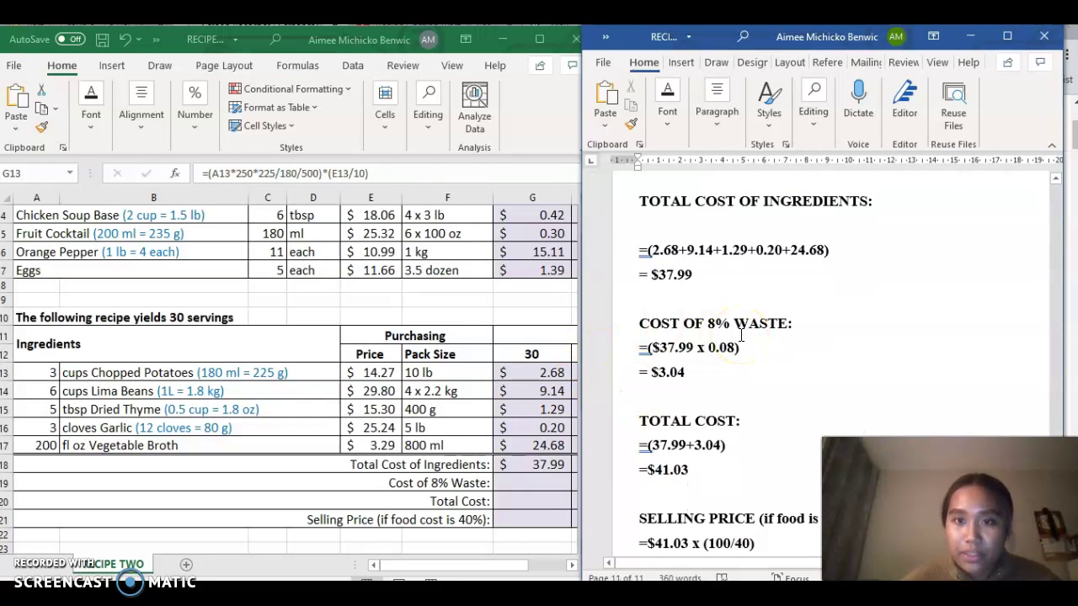
left_click(524, 473, "shift")
type("=")
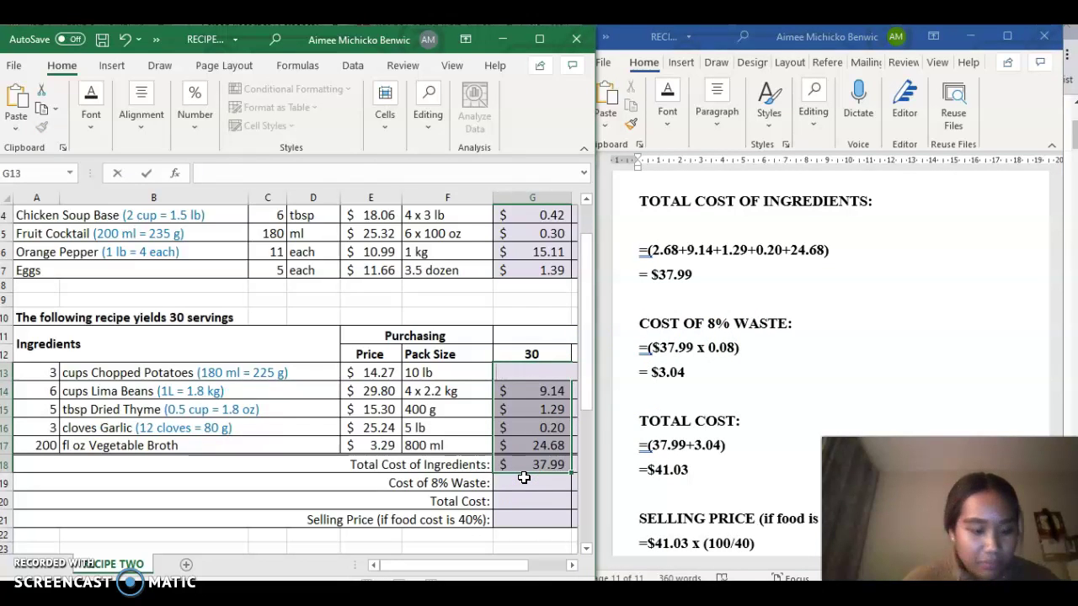
type("=(A13*250*225/180/500)*(E13/10)")
key("Escape")
type("=")
left_click(524, 480)
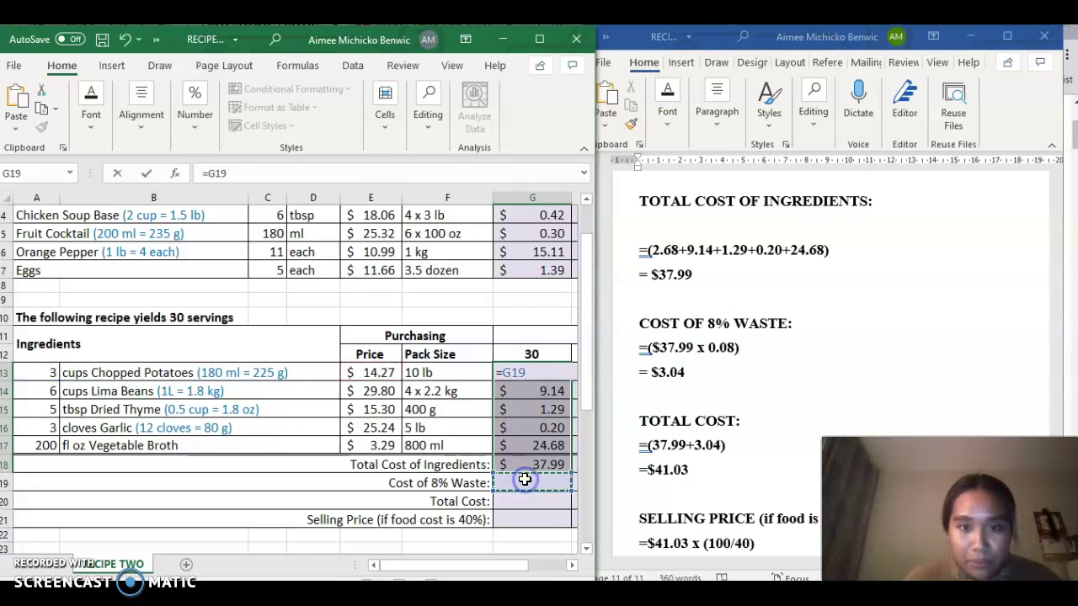
key("BackSpace")
key("BackSpace")
key("BackSpace")
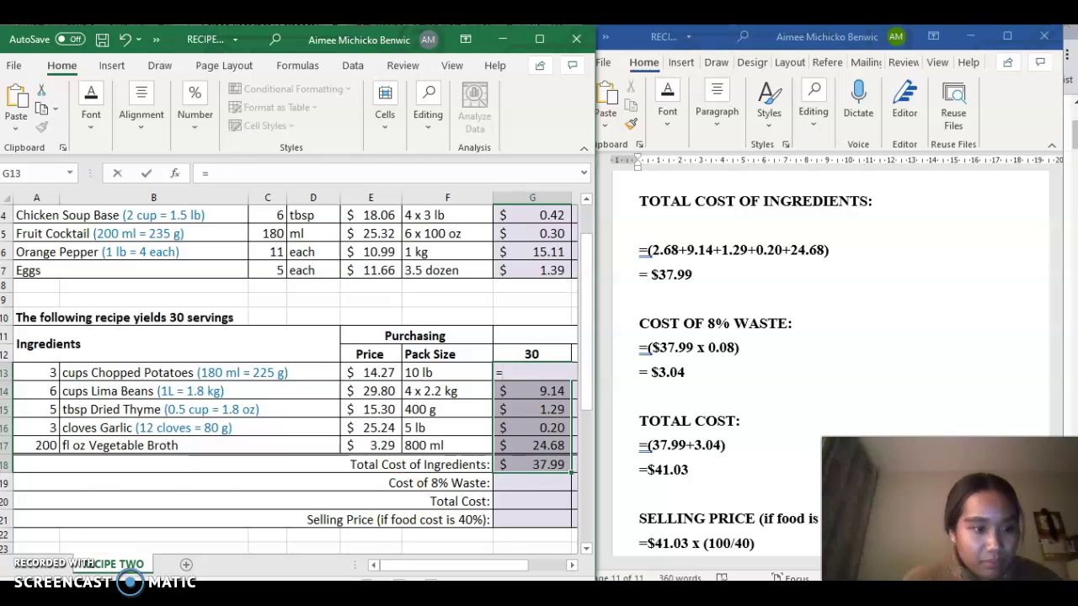
key("Escape")
Enter the formula =(G18*.08) in G19 for the Cost of 8% Waste
left_click(527, 483)
type("=(")
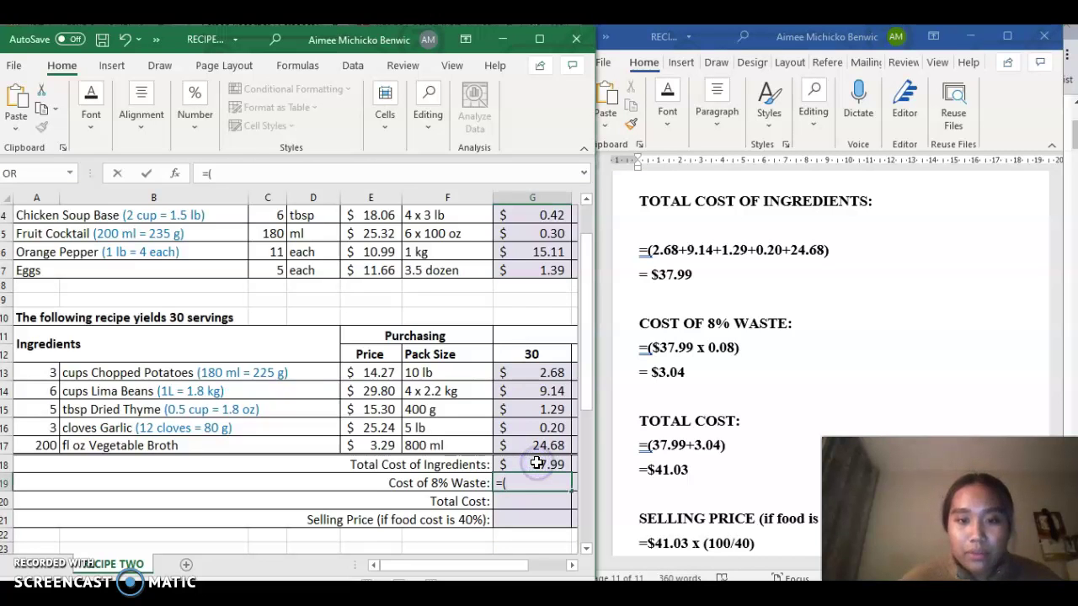
left_click(536, 464)
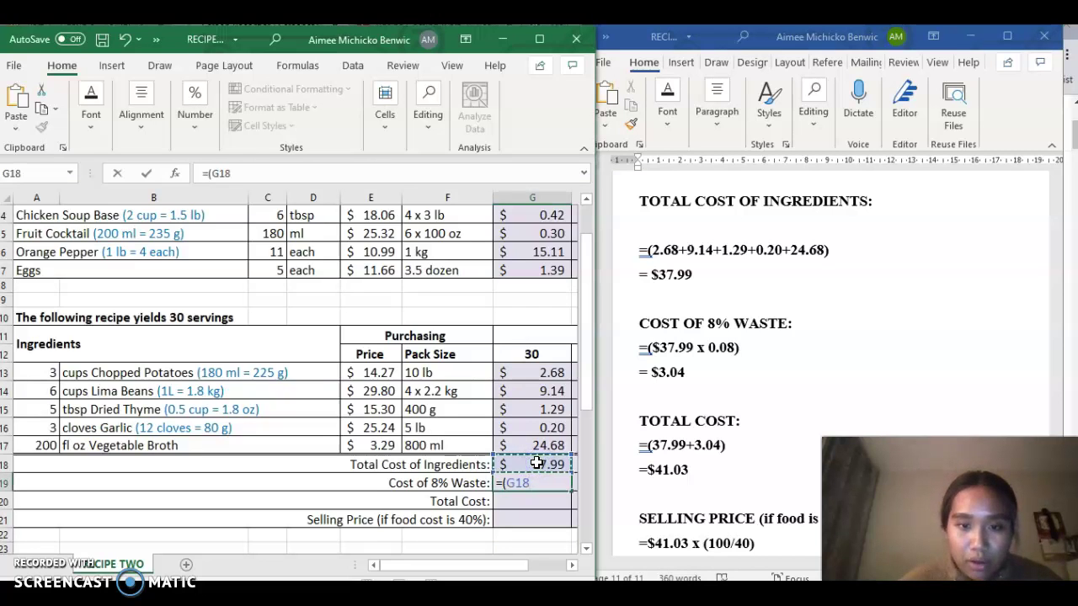
type("*")
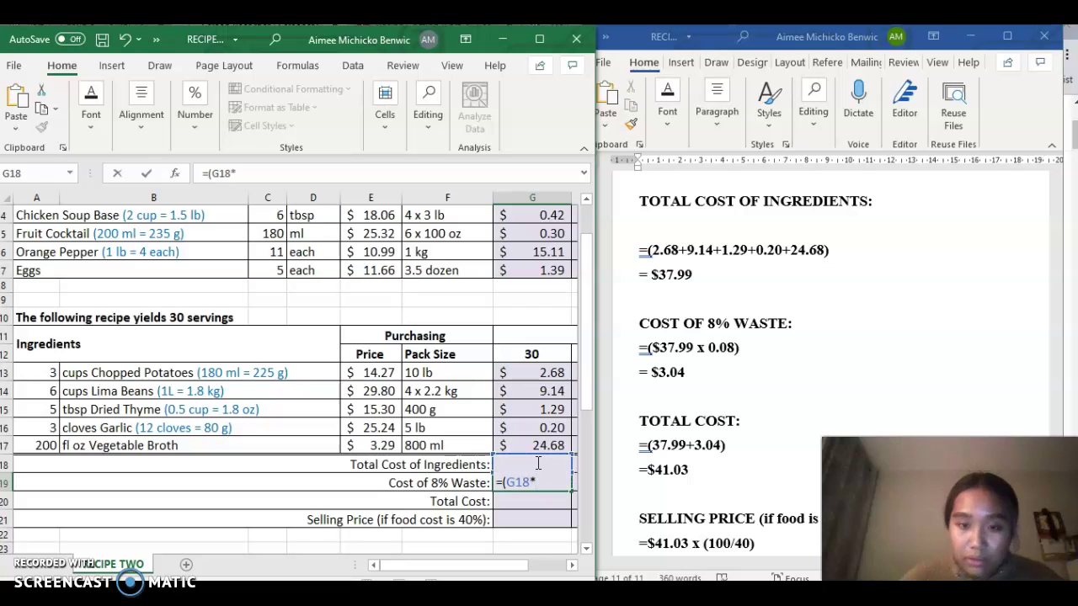
type(".08")
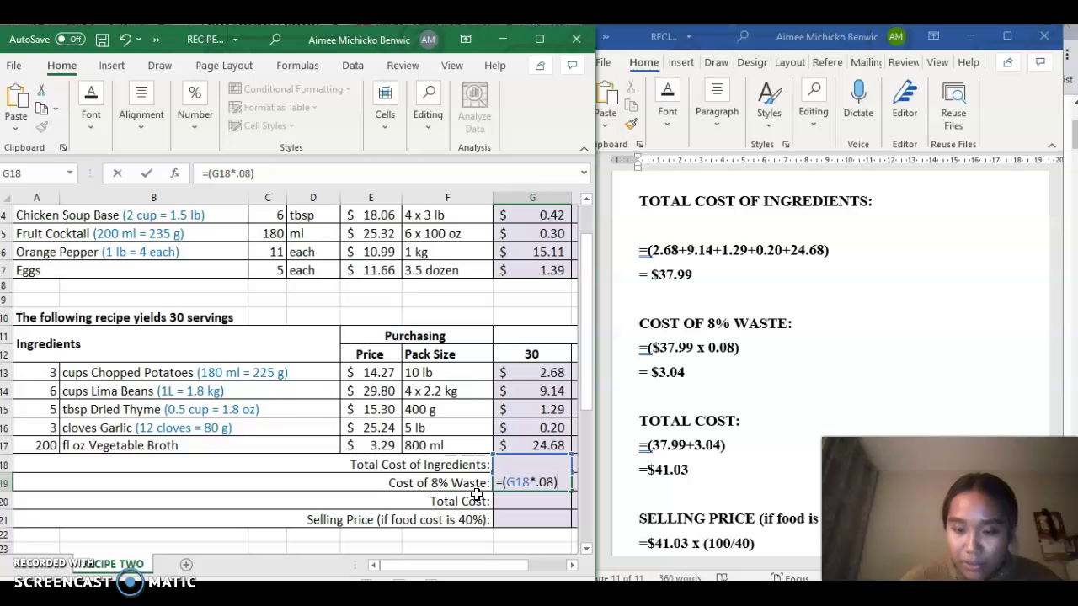
type(")")
key("Return")
Add the ingredient cost and waste cost in G18:G19 with AutoSum to fill the Total Cost in G20
left_click(533, 504)
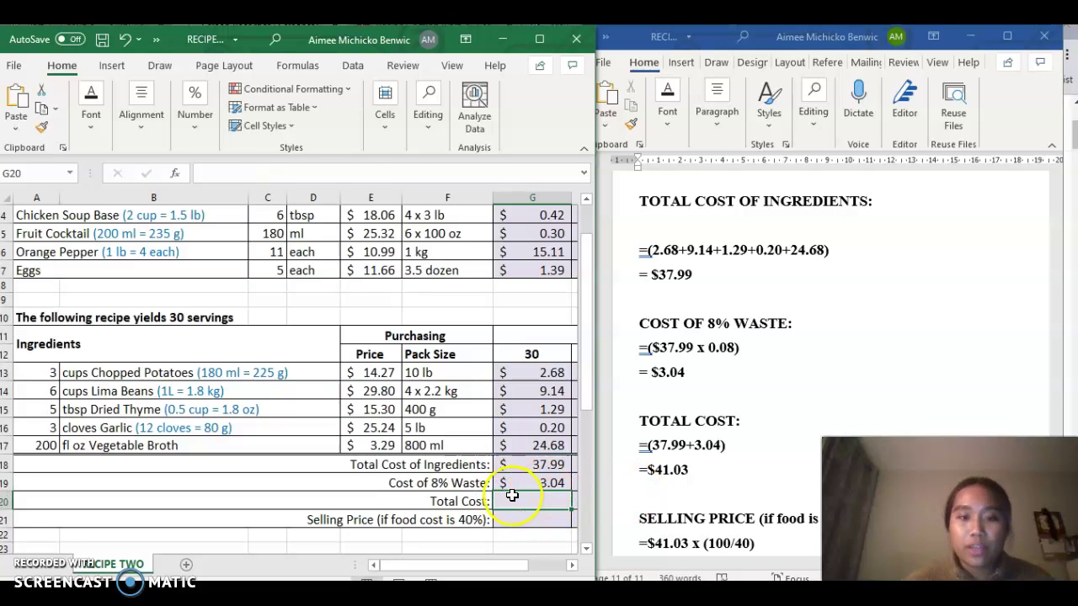
type("=")
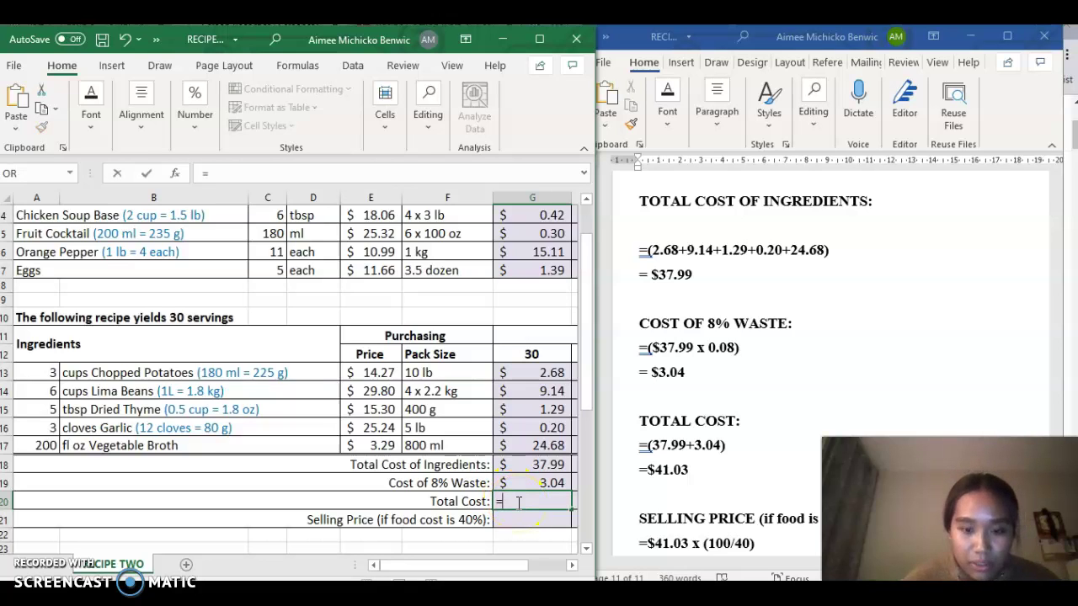
key("BackSpace")
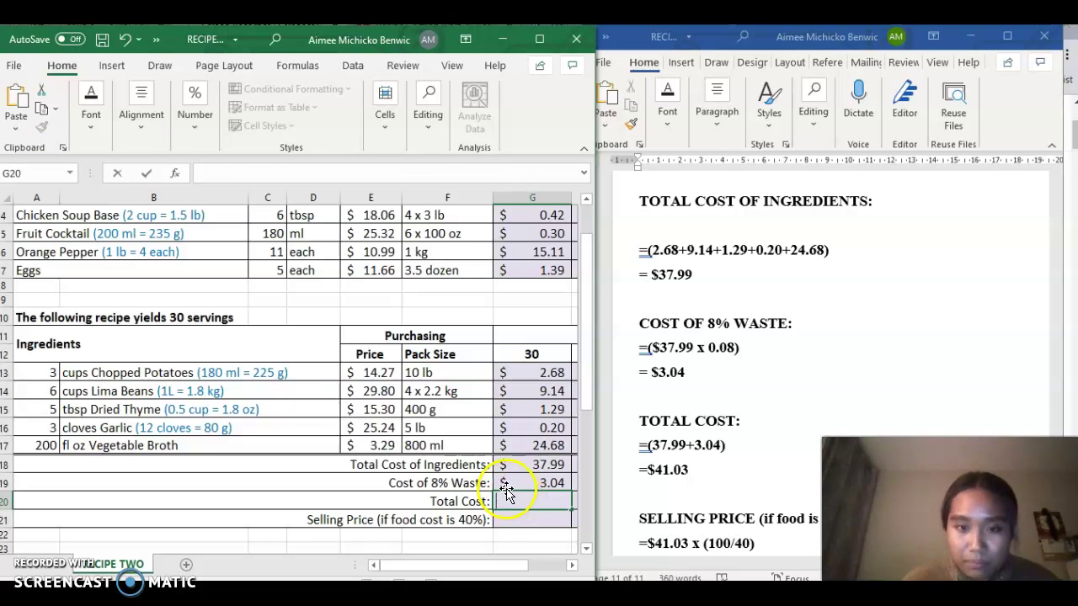
left_click_drag(522, 464, 528, 500)
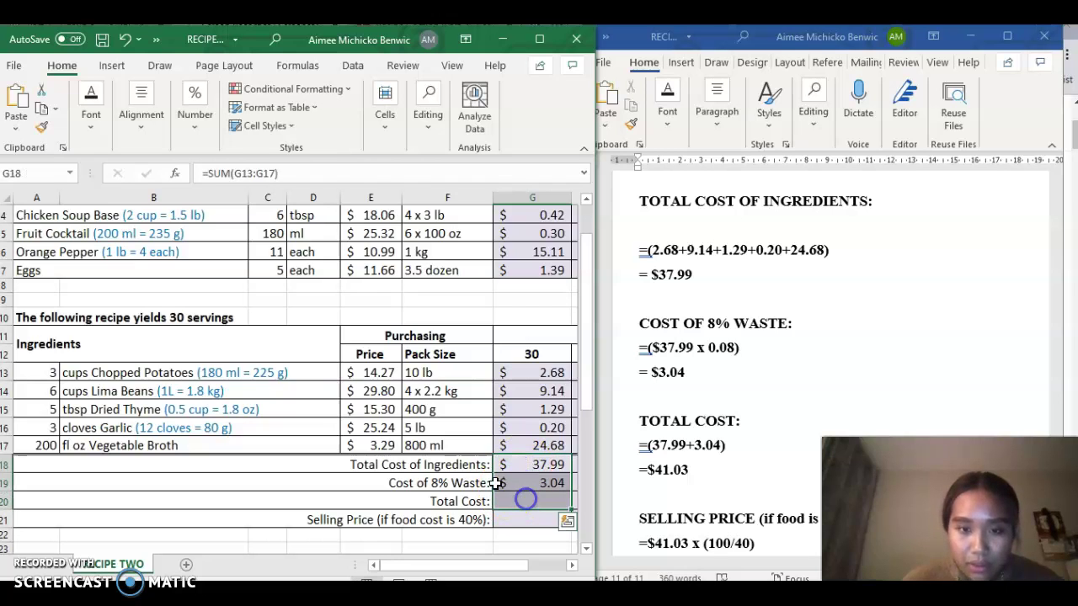
left_click(429, 120)
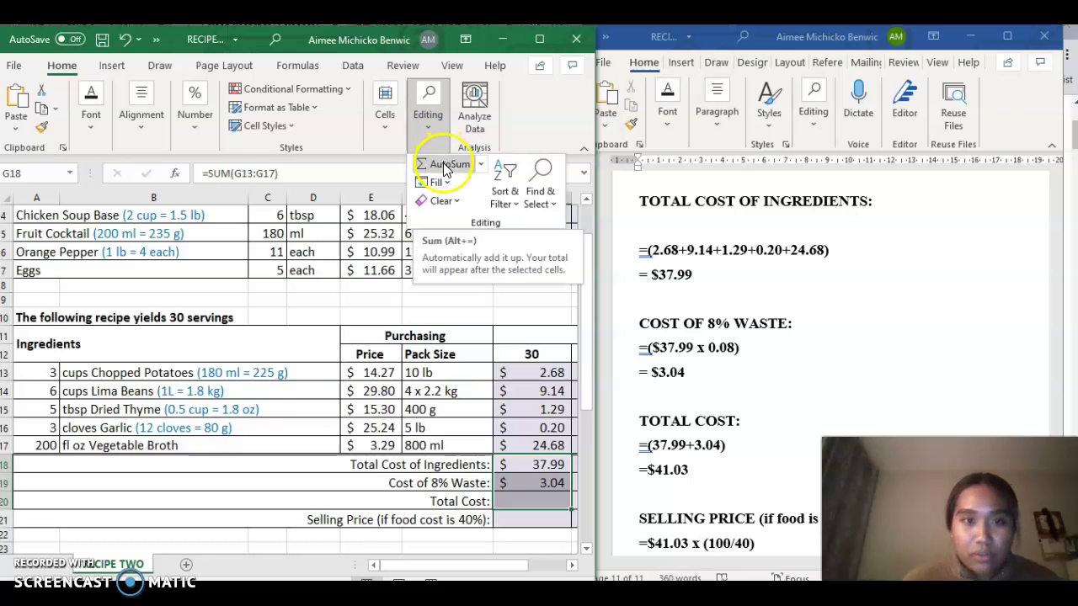
left_click(445, 167)
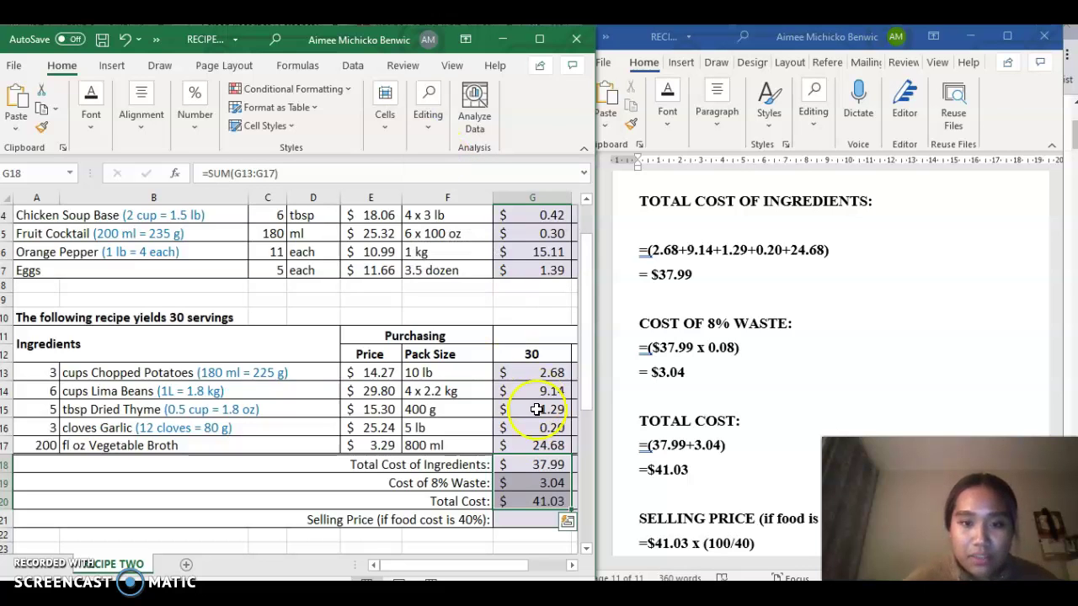
Enter the formula =(G20)*(100/40) in G21 for the Selling Price at 40% food cost
left_click(532, 528)
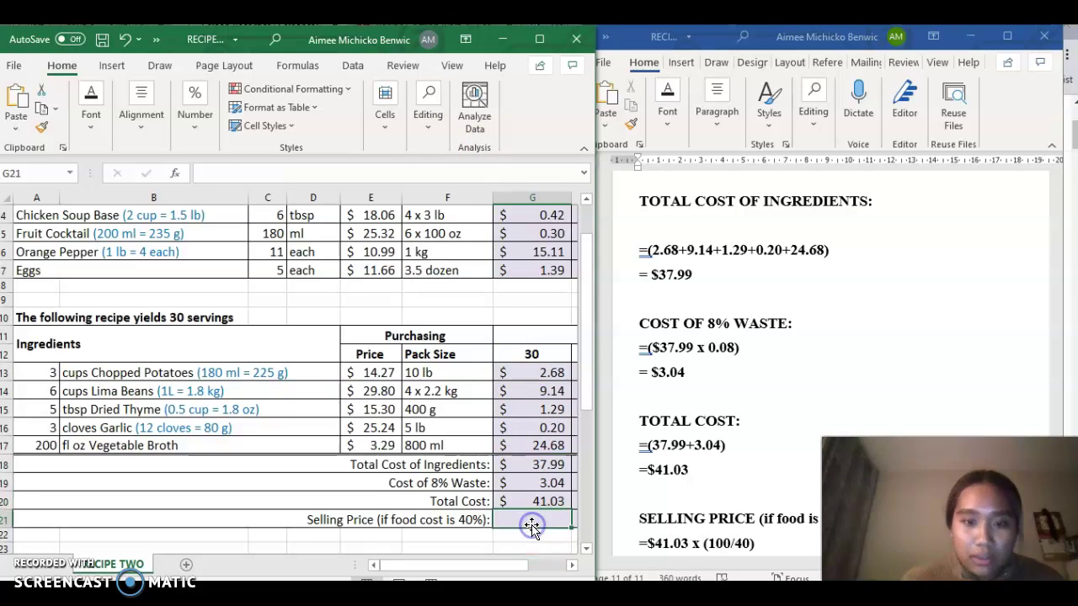
type("=")
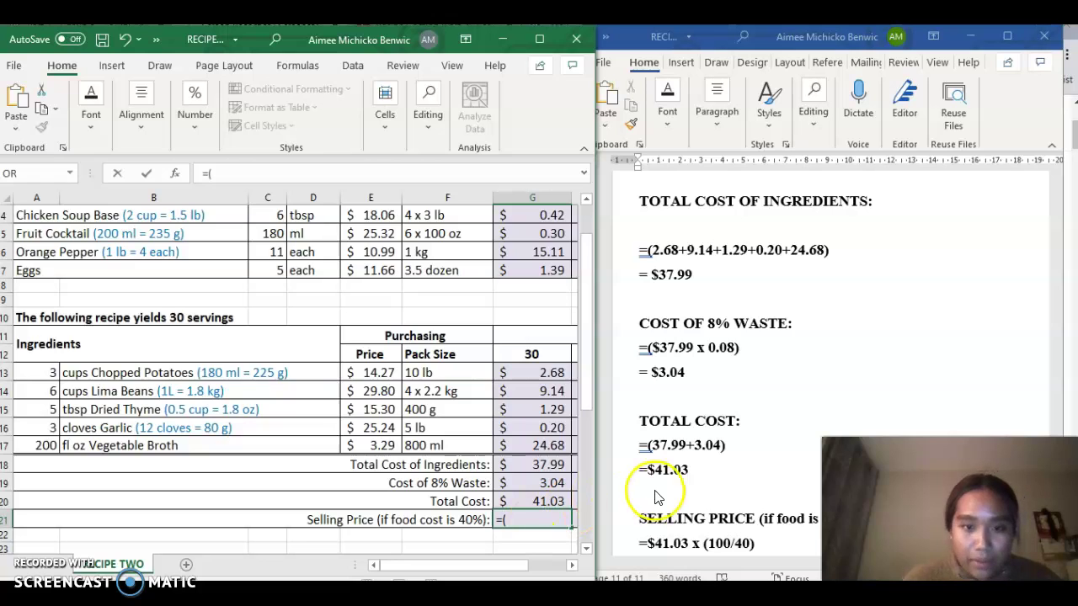
type("(")
left_click(526, 501)
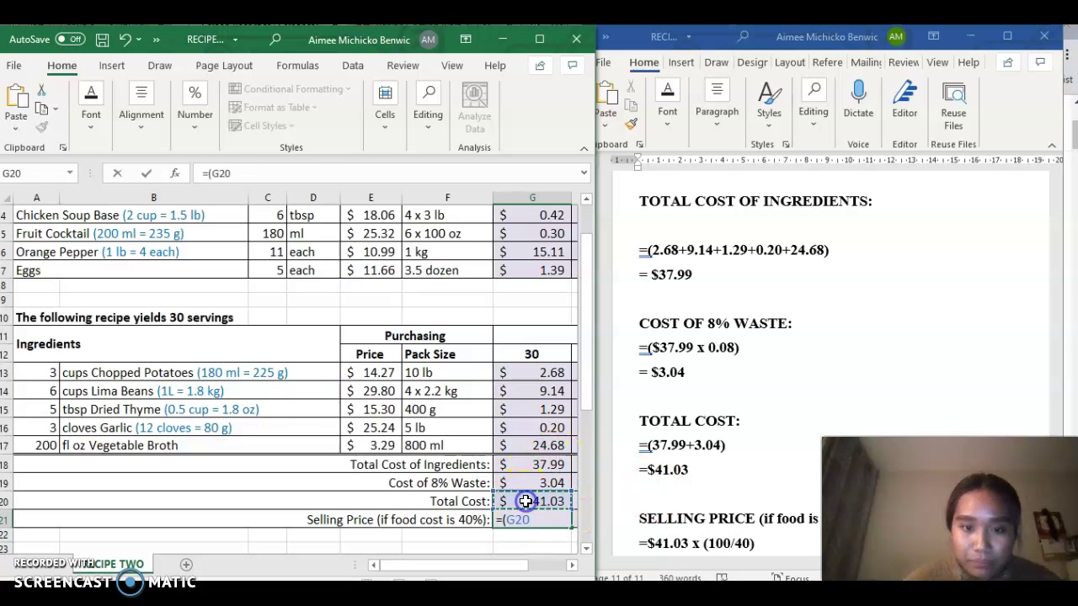
type(")*(100")
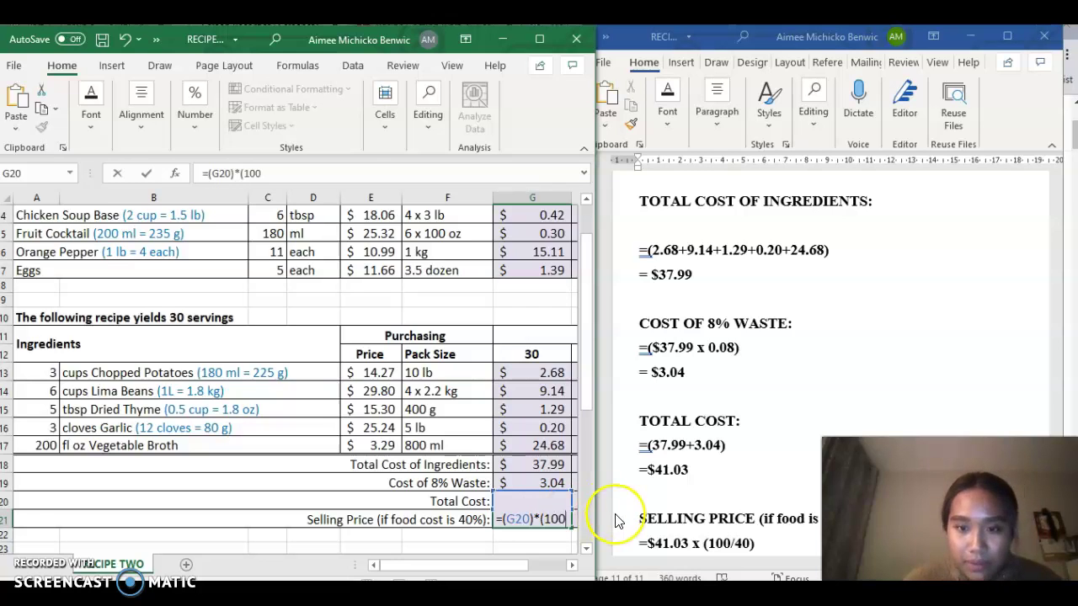
type("/40")
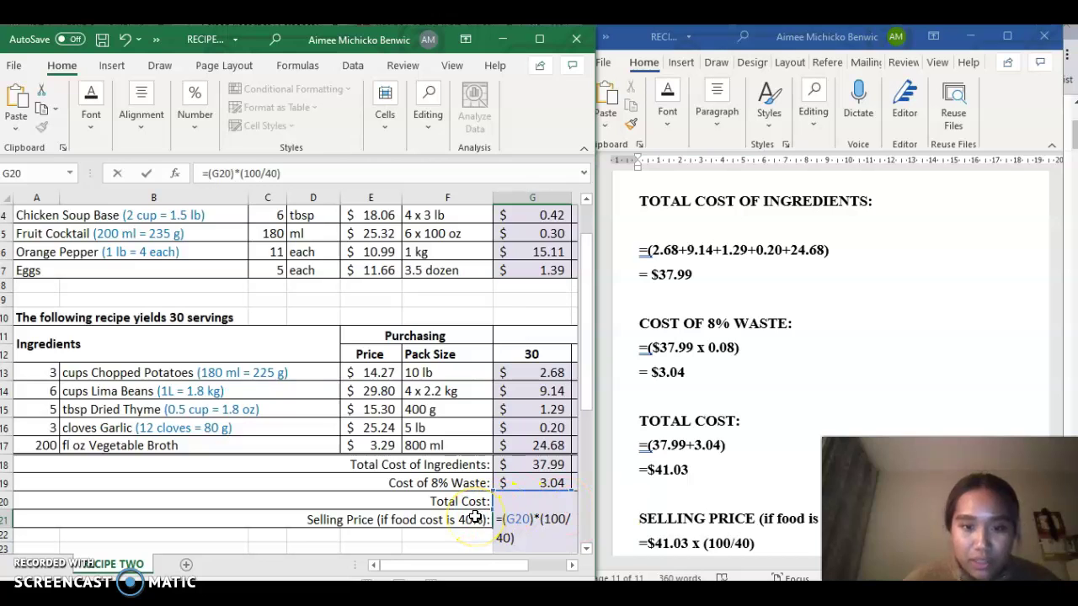
key("Return")
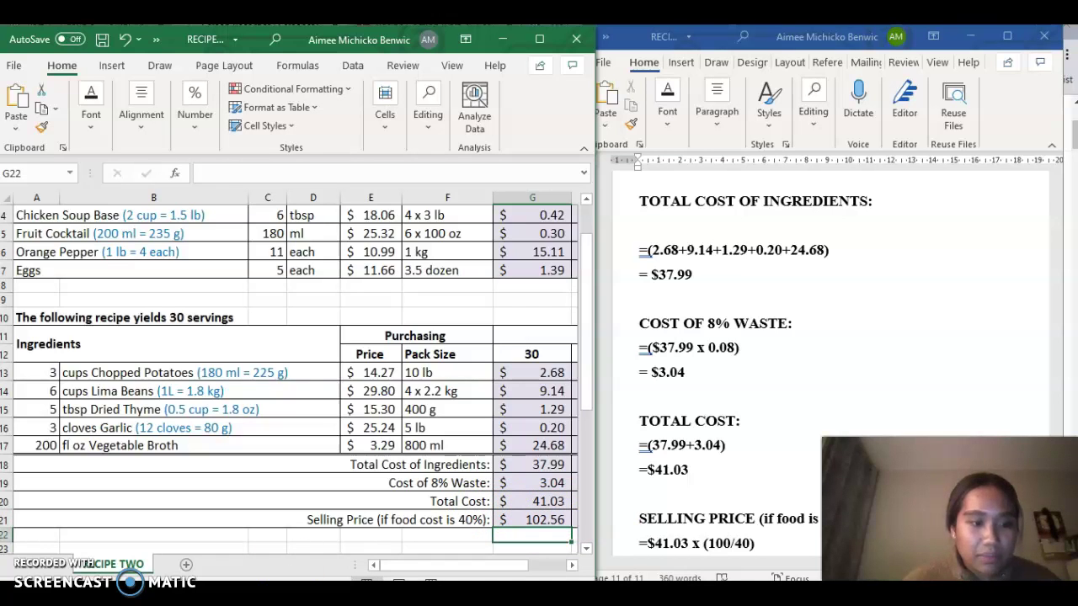
left_click(534, 522)
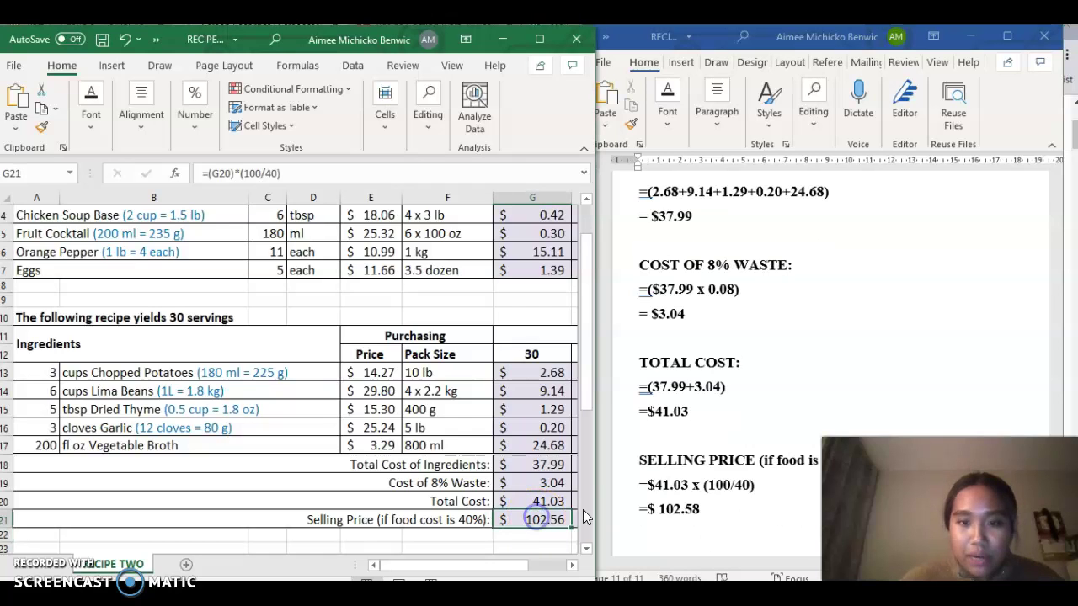
Wrap the chopped potatoes cost formula in G13 in ROUNDUP with 2 decimal places, giving =ROUNDUP((A13*250*225/180/500)*(E13/10),2)
left_click(517, 364)
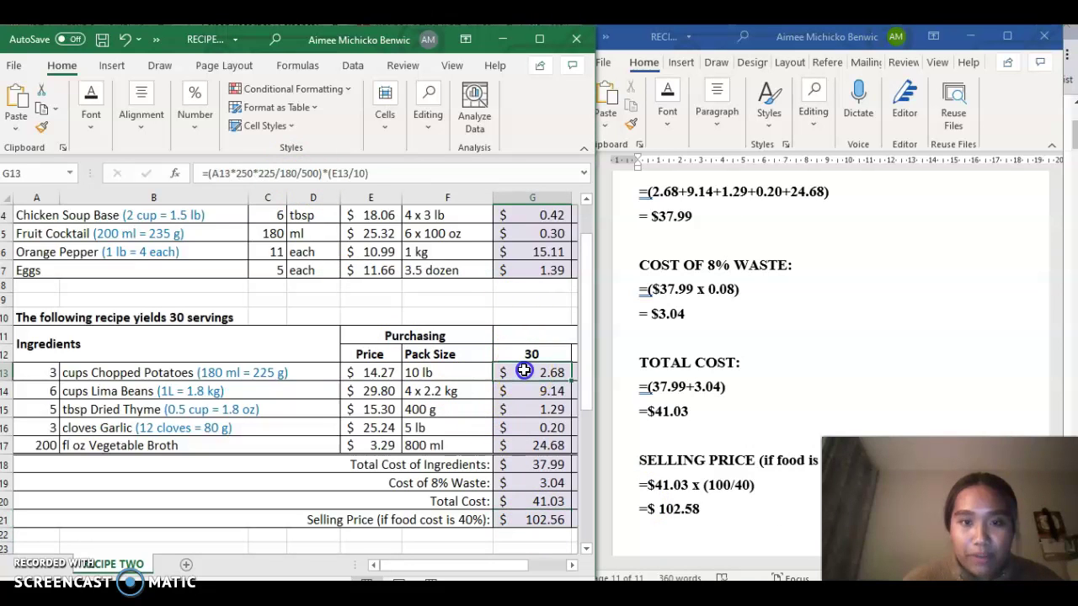
left_click(211, 175)
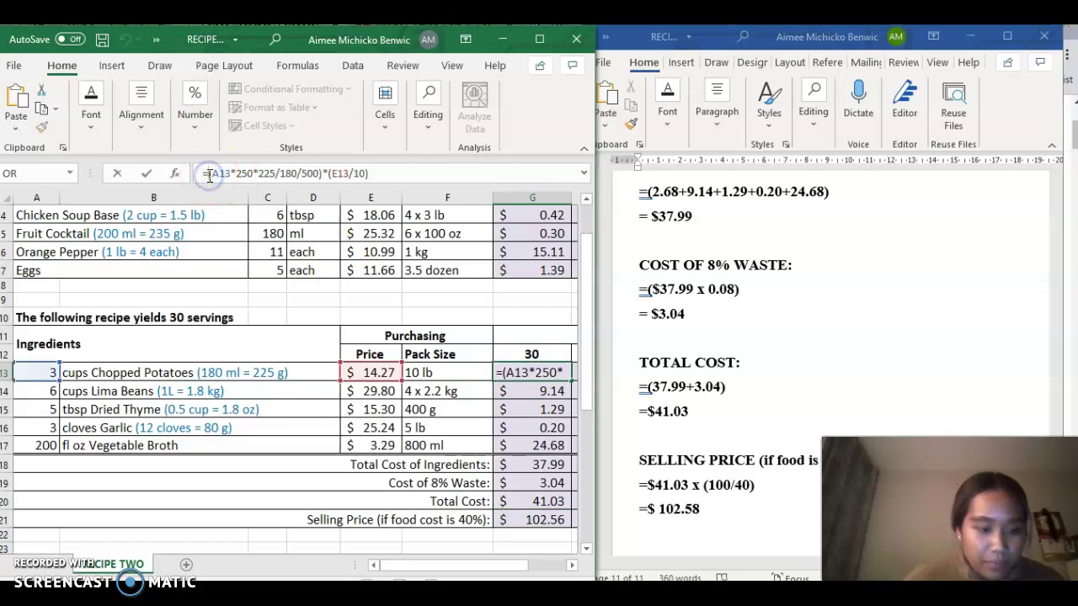
type("ROUN")
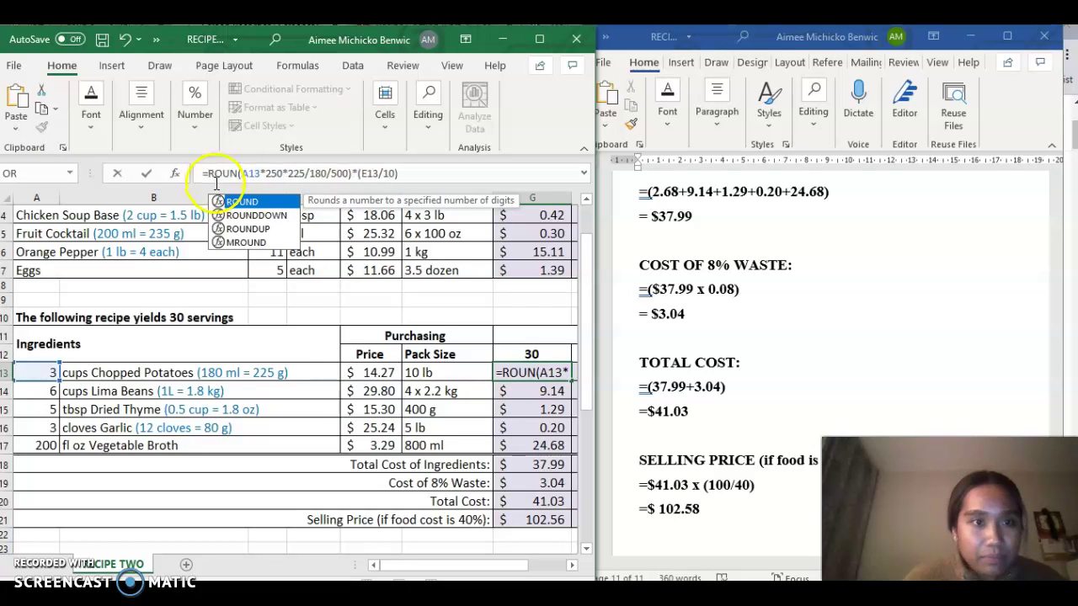
left_click(240, 226)
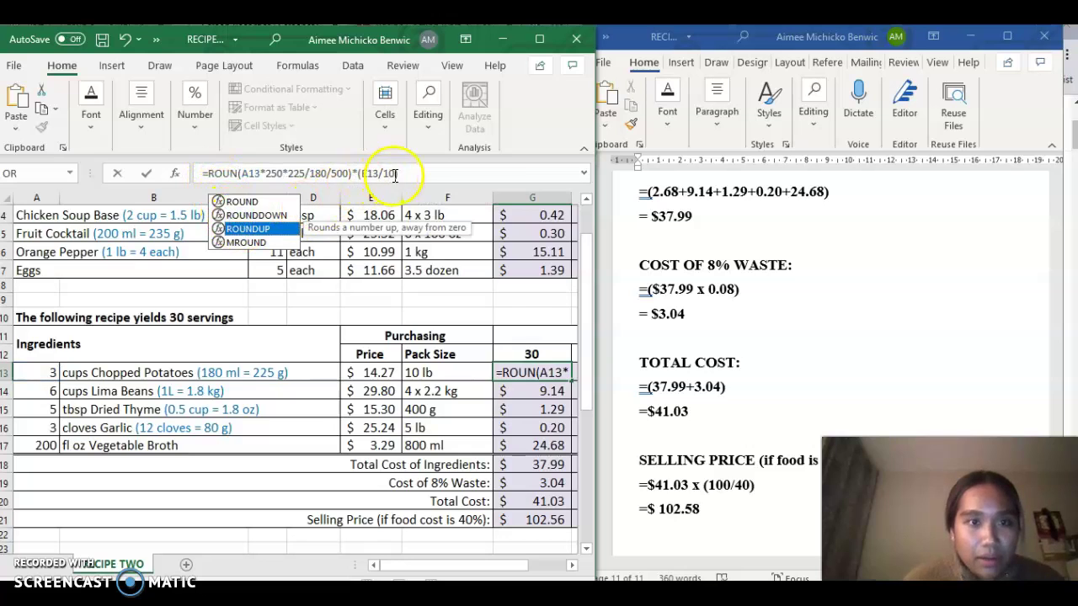
double_click(281, 229)
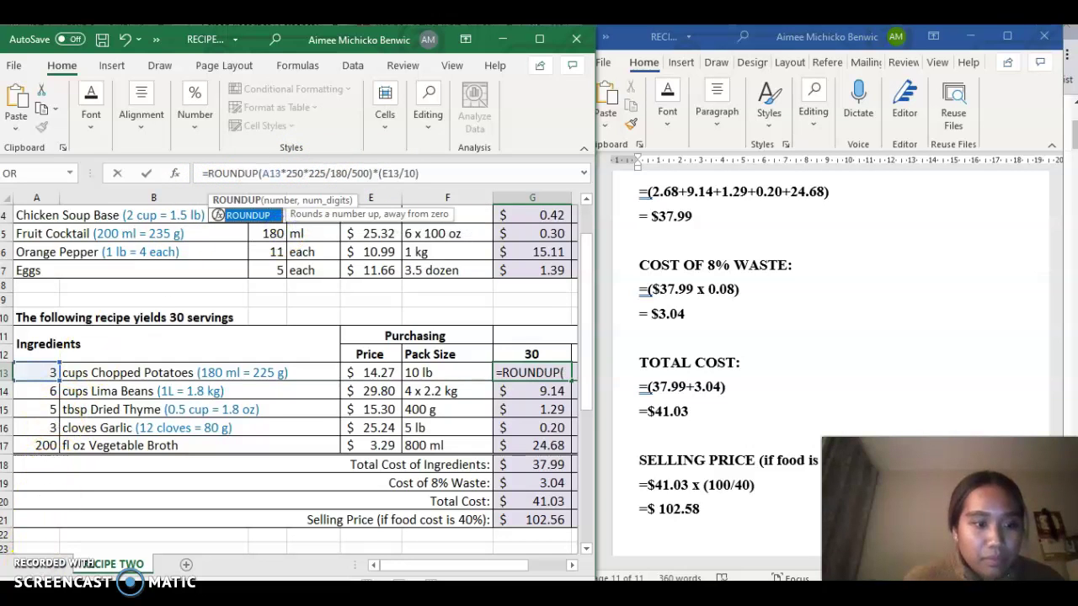
type("(")
key("End")
type(",2)")
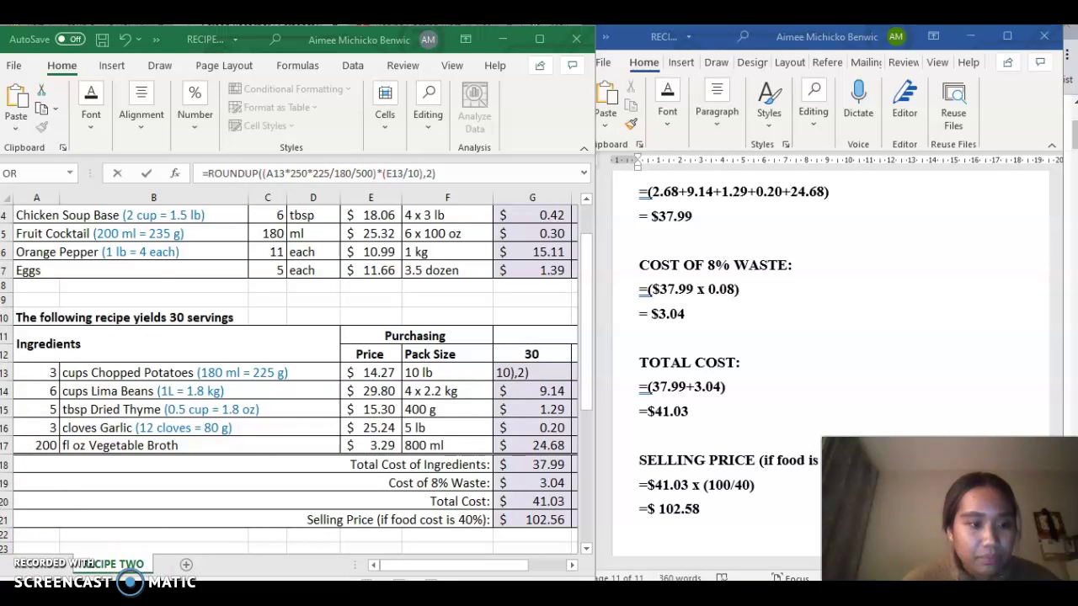
key("Return")
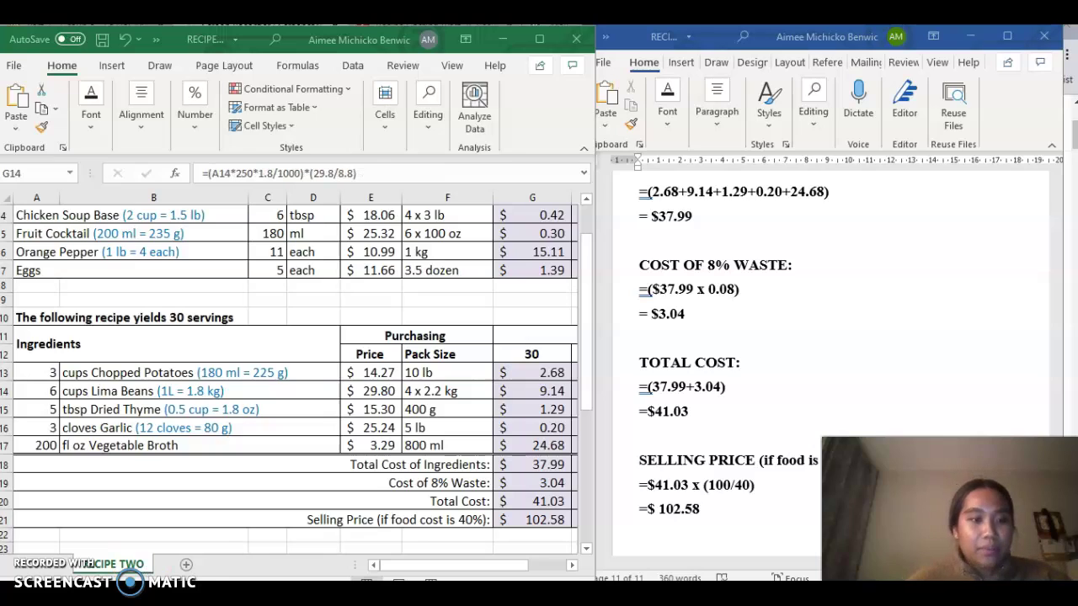